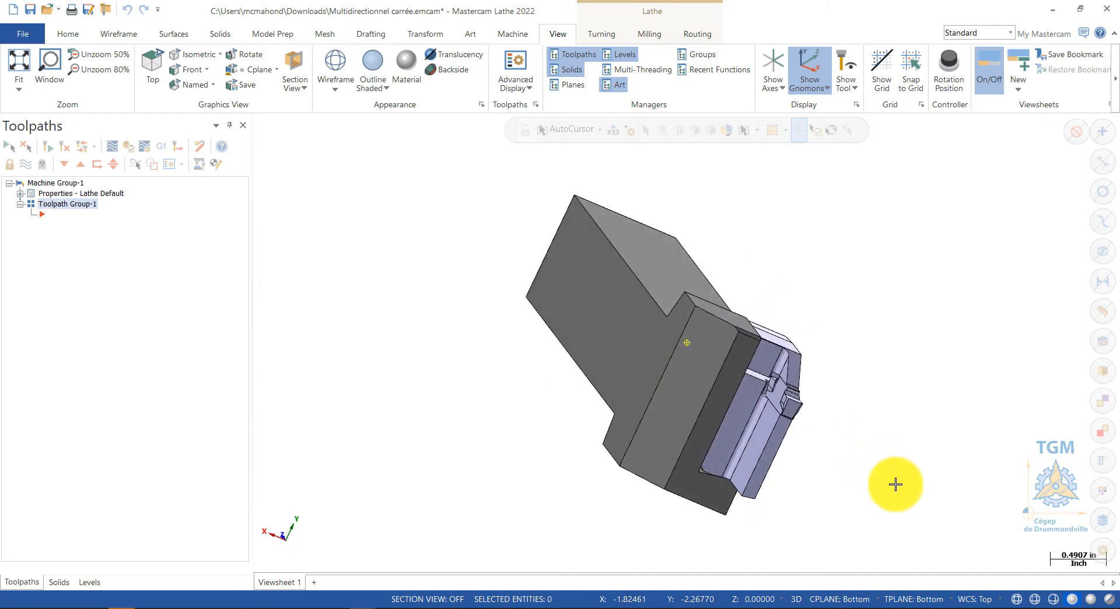
{"action": "middle_click_drag", "start_coordinate": [815, 470], "coordinate": [521, 488]}
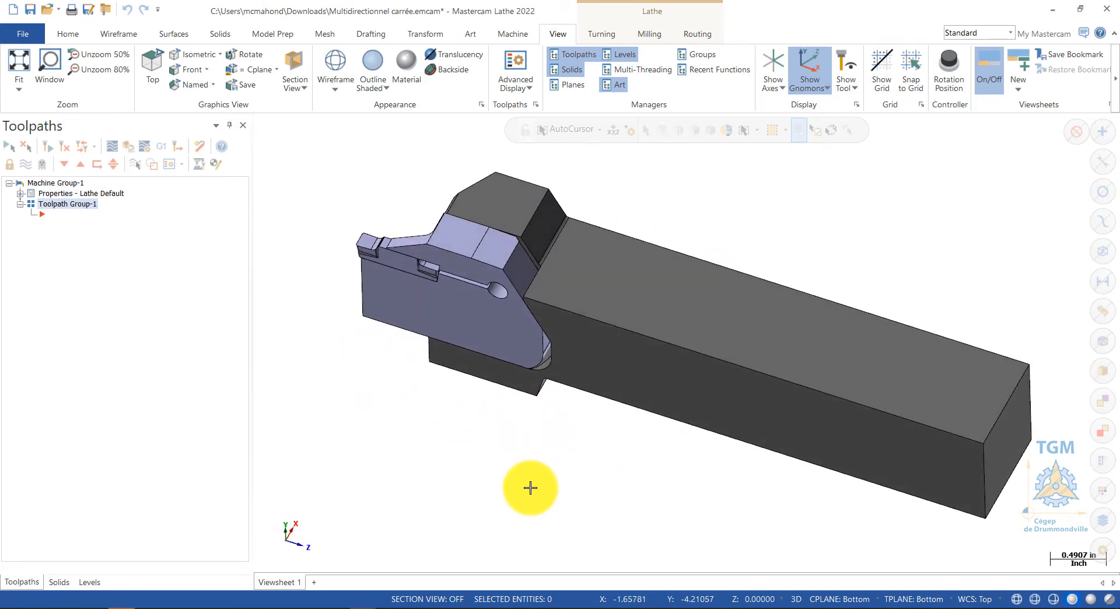
{"action": "scroll", "coordinate": [817, 245], "scroll_direction": "down", "scroll_amount": 2}
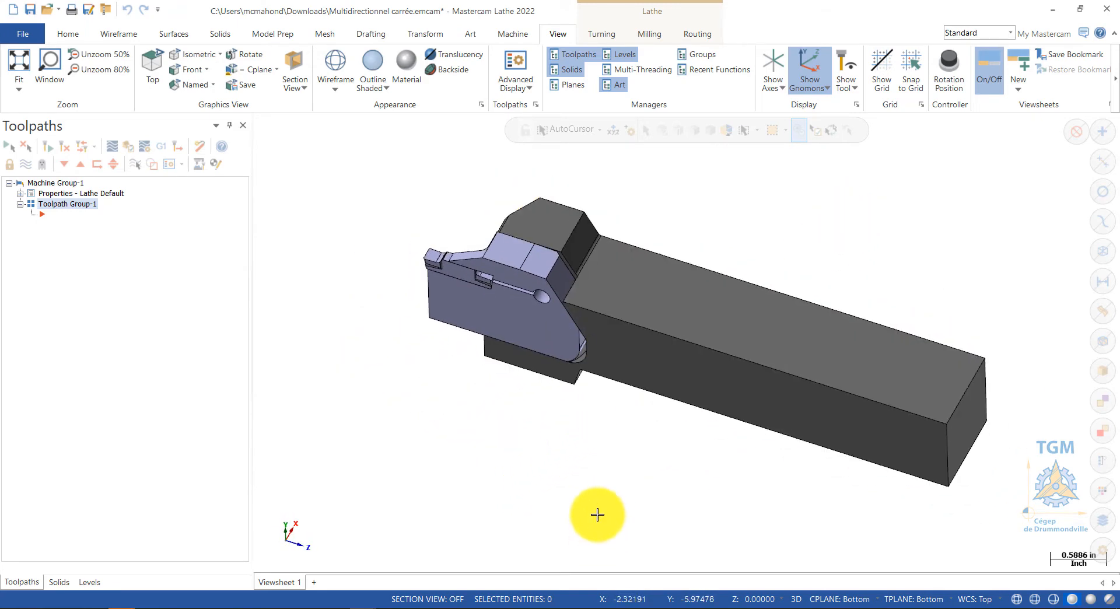
{"action": "scroll", "coordinate": [607, 451], "scroll_direction": "up", "scroll_amount": 1}
{"action": "scroll", "coordinate": [613, 445], "scroll_direction": "down", "scroll_amount": 1}
{"action": "scroll", "coordinate": [916, 256], "scroll_direction": "up", "scroll_amount": 1}
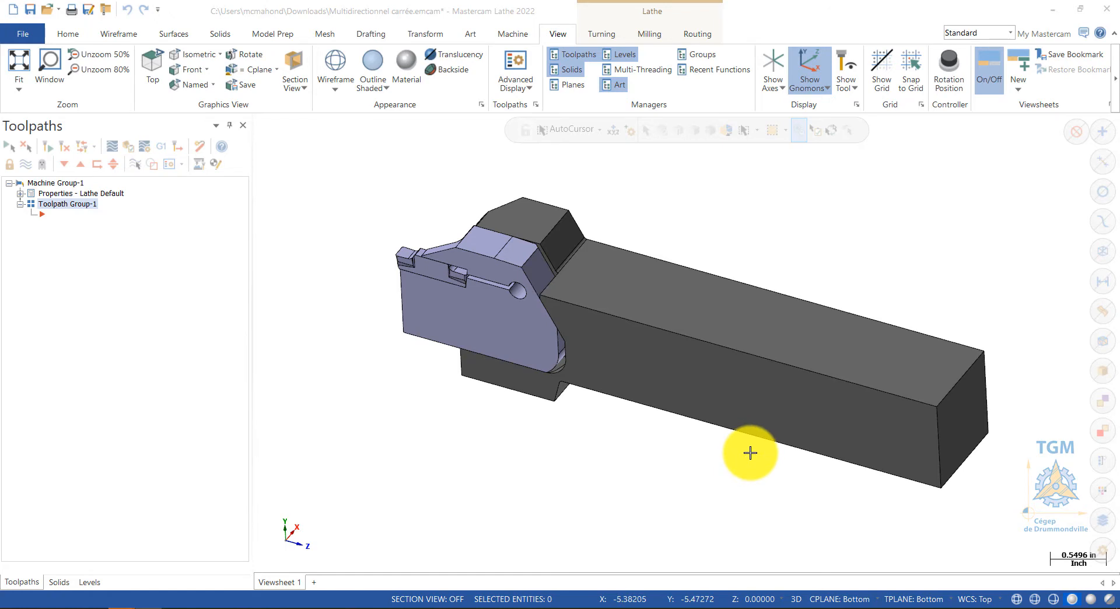
Switch to the Excel tool list and highlight the first multidirectional tool's row in yellow from the CHSR16-U holder number through the grade
{"action": "left_click", "coordinate": [178, 603]}
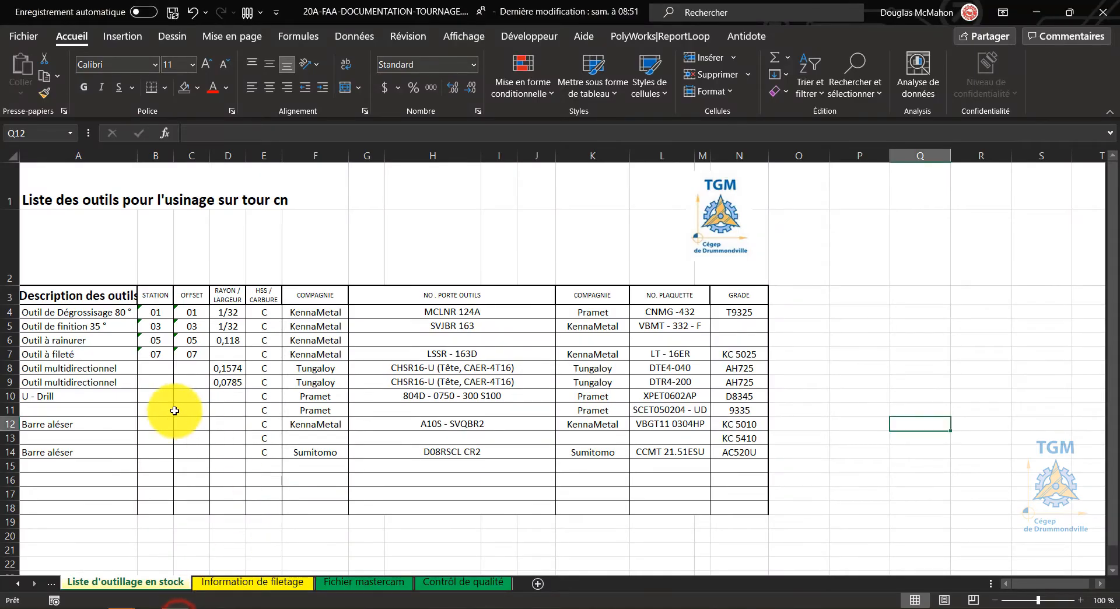
{"action": "left_click_drag", "start_coordinate": [124, 366], "coordinate": [737, 368]}
{"action": "left_click", "coordinate": [593, 368]}
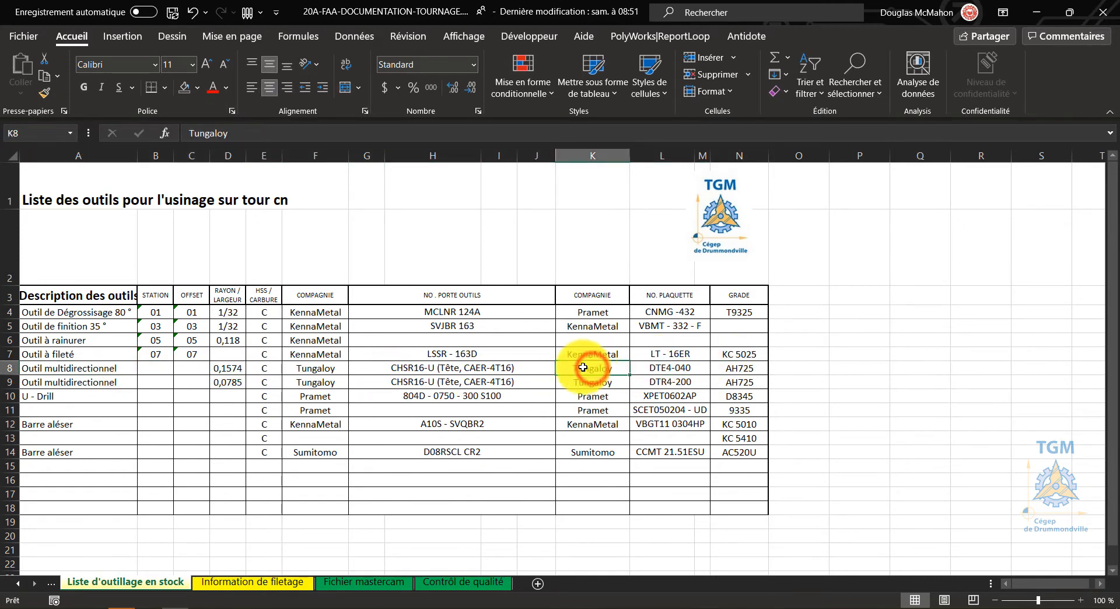
{"action": "left_click_drag", "start_coordinate": [508, 367], "coordinate": [737, 368]}
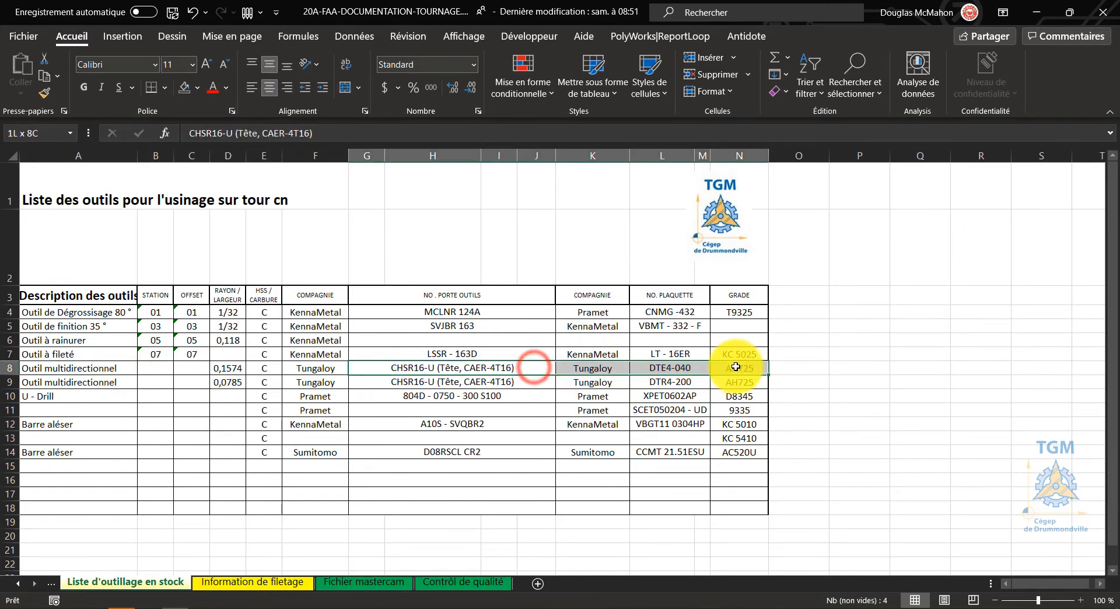
{"action": "left_click", "coordinate": [197, 89]}
{"action": "left_click", "coordinate": [215, 226]}
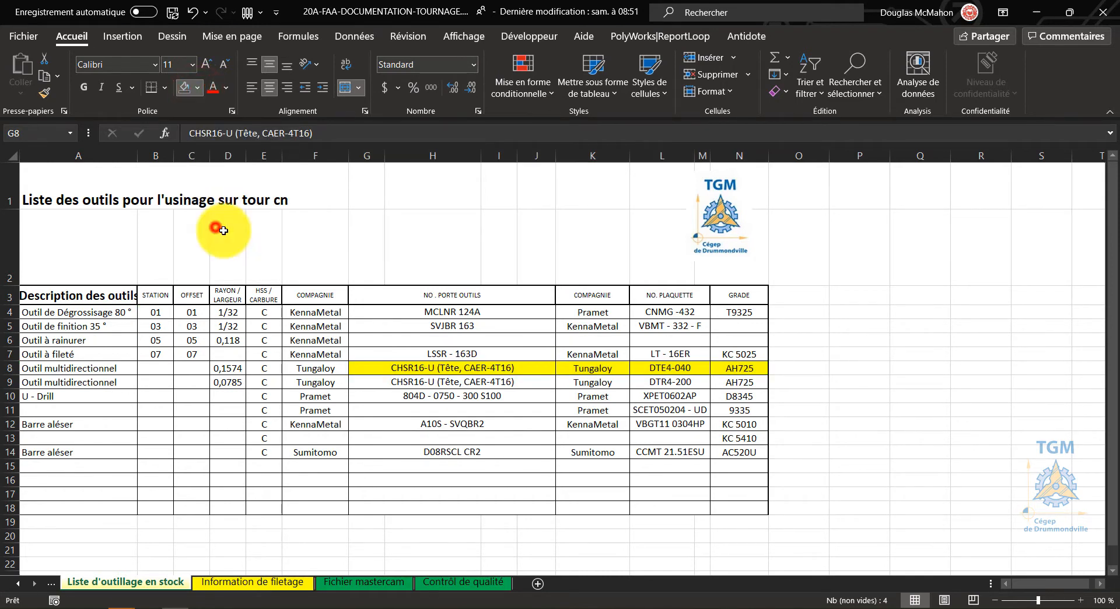
{"action": "left_click", "coordinate": [290, 344]}
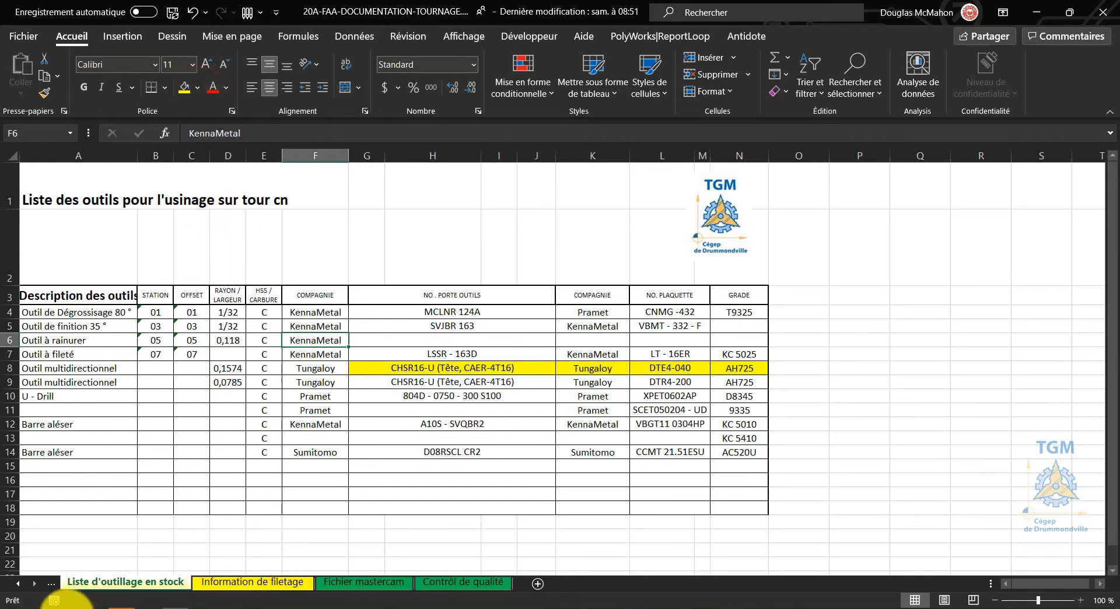
Switch to the Tungaloy website in the browser, open the e-Catalog from its publications, and close the 504 Gateway Time-out page
{"action": "mouse_move", "coordinate": [54, 600]}
{"action": "left_click", "coordinate": [96, 516]}
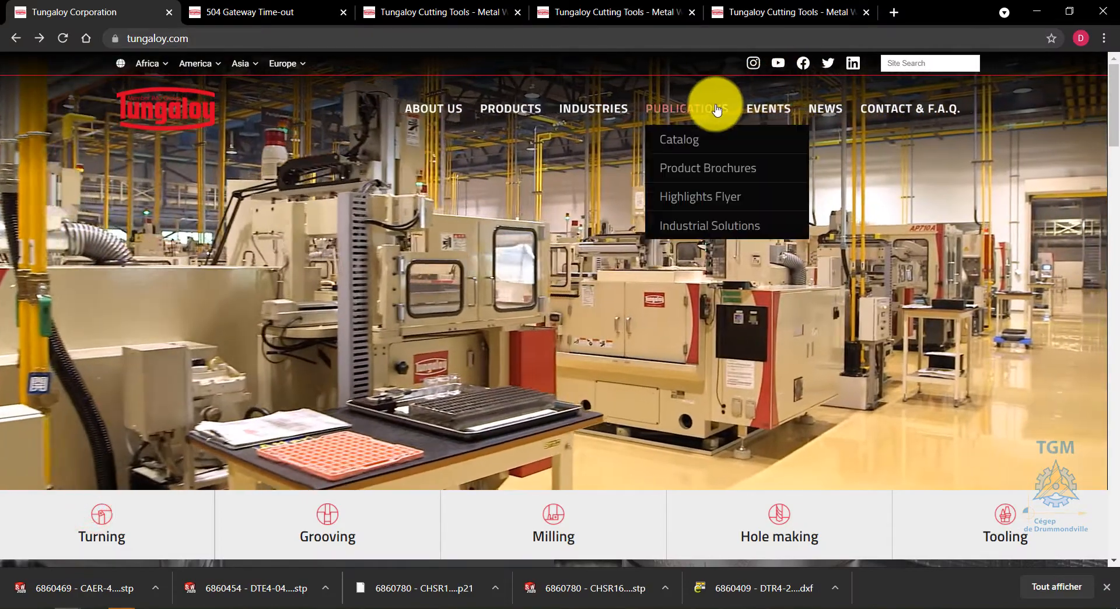
{"action": "left_click", "coordinate": [714, 105]}
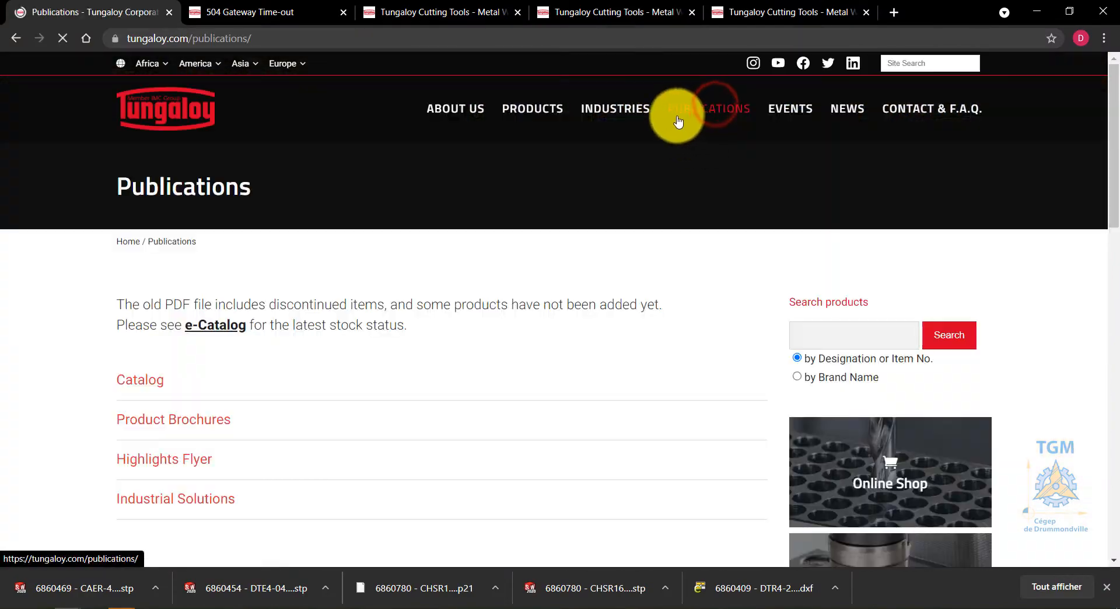
{"action": "left_click", "coordinate": [226, 331]}
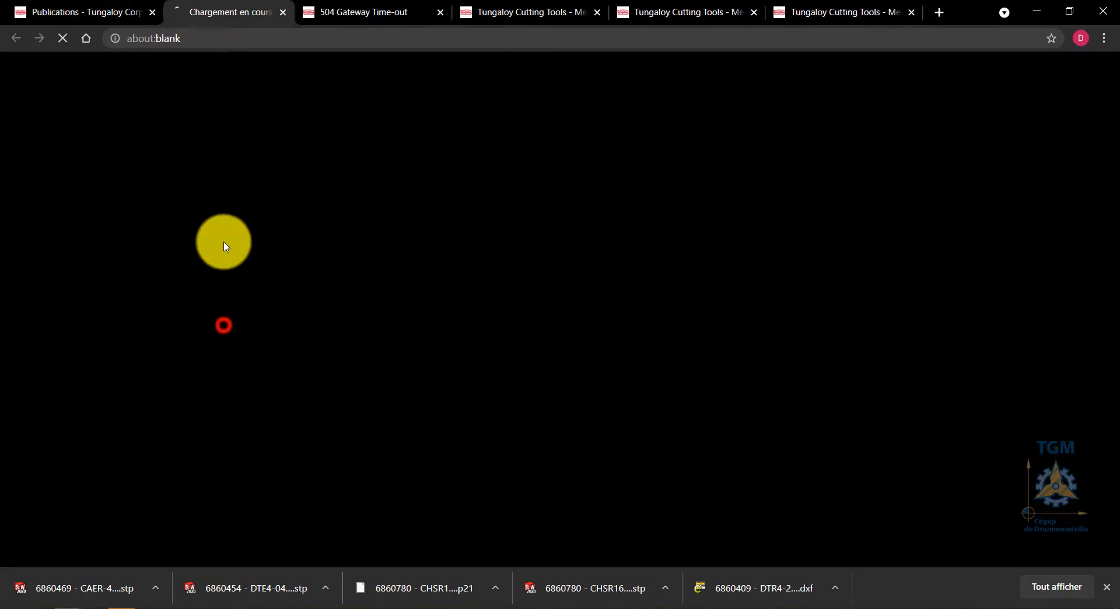
{"action": "left_click", "coordinate": [380, 16]}
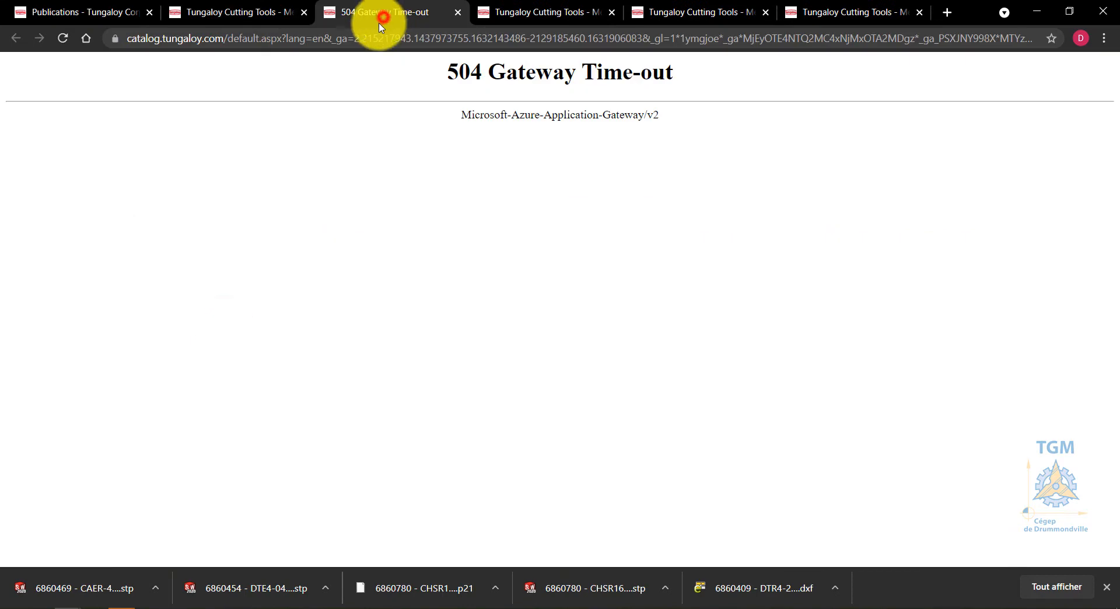
{"action": "left_click", "coordinate": [457, 12]}
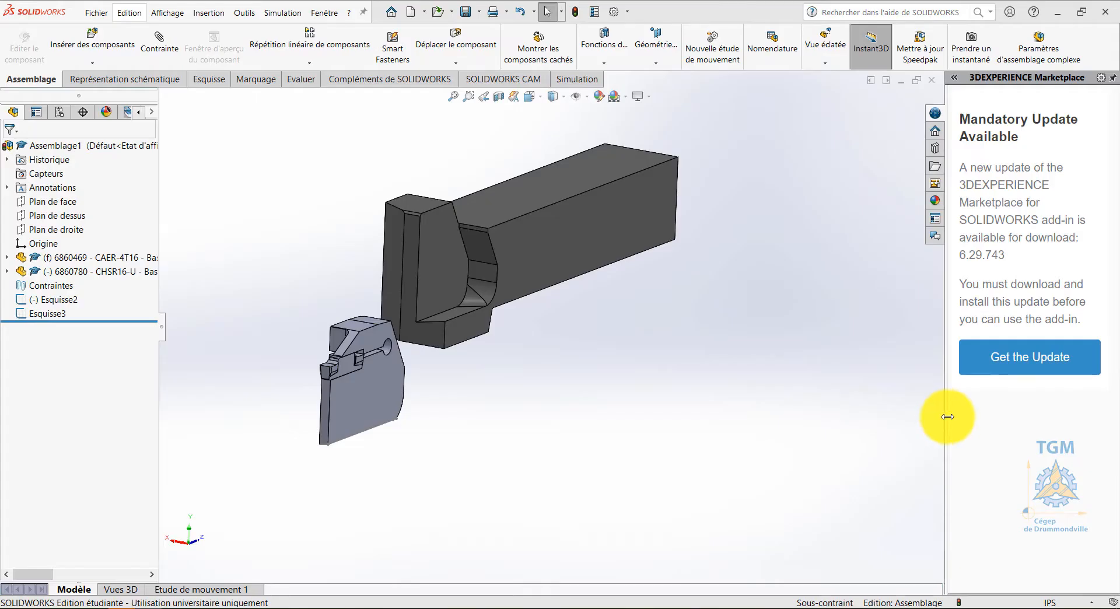
Collapse the 3DEXPERIENCE Marketplace pane beside the SolidWorks assembly
{"action": "left_click_drag", "start_coordinate": [946, 417], "coordinate": [1117, 420]}
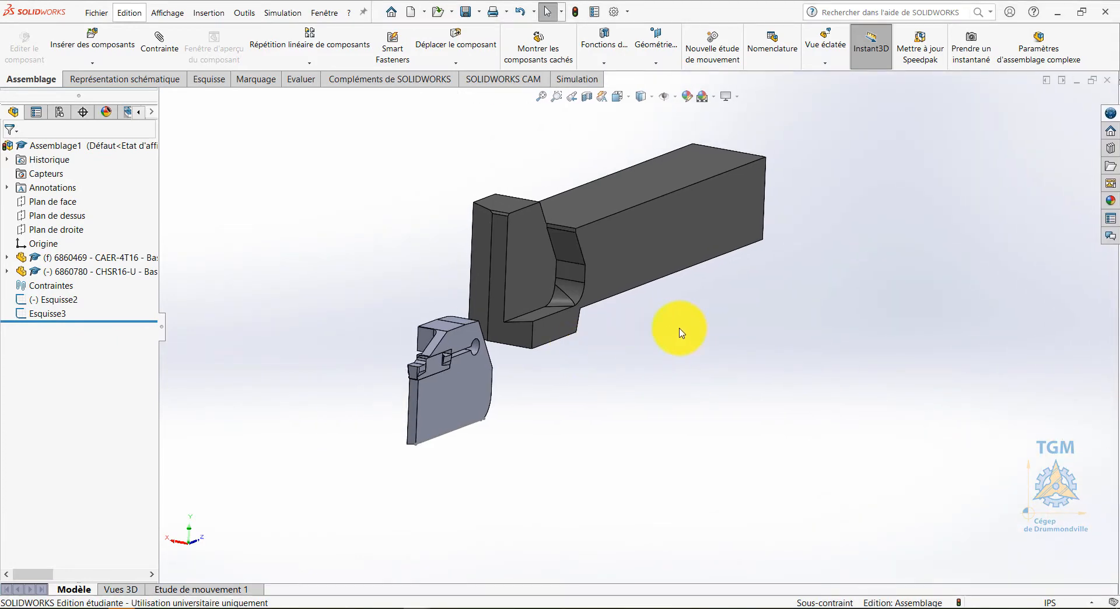
{"action": "scroll", "coordinate": [491, 167], "scroll_direction": "up", "scroll_amount": 1}
{"action": "scroll", "coordinate": [589, 263], "scroll_direction": "down", "scroll_amount": 3}
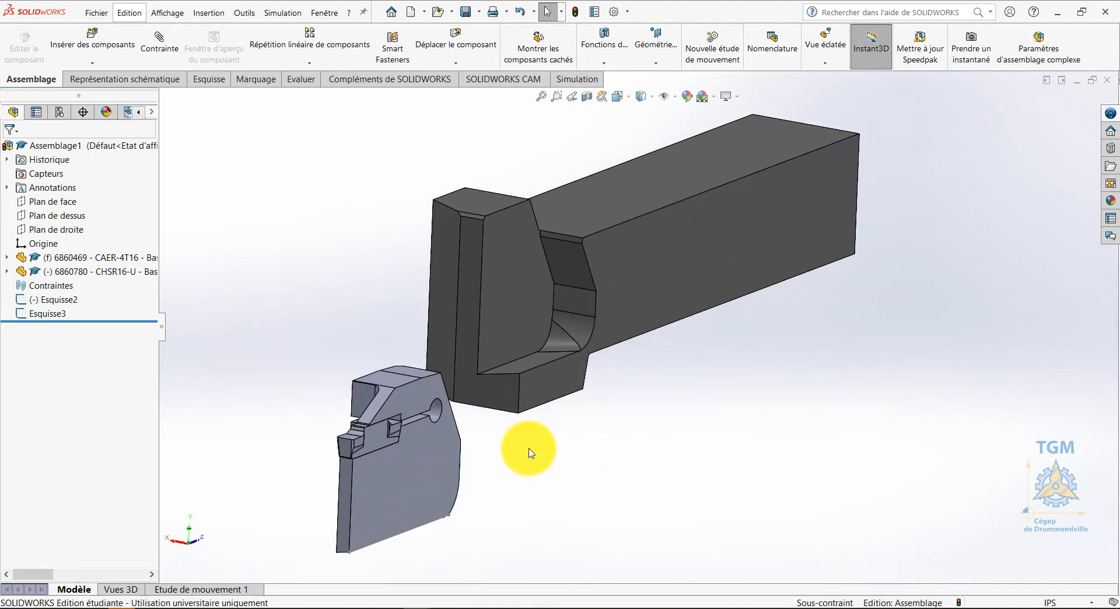
{"action": "middle_click_drag", "start_coordinate": [529, 453], "coordinate": [562, 440]}
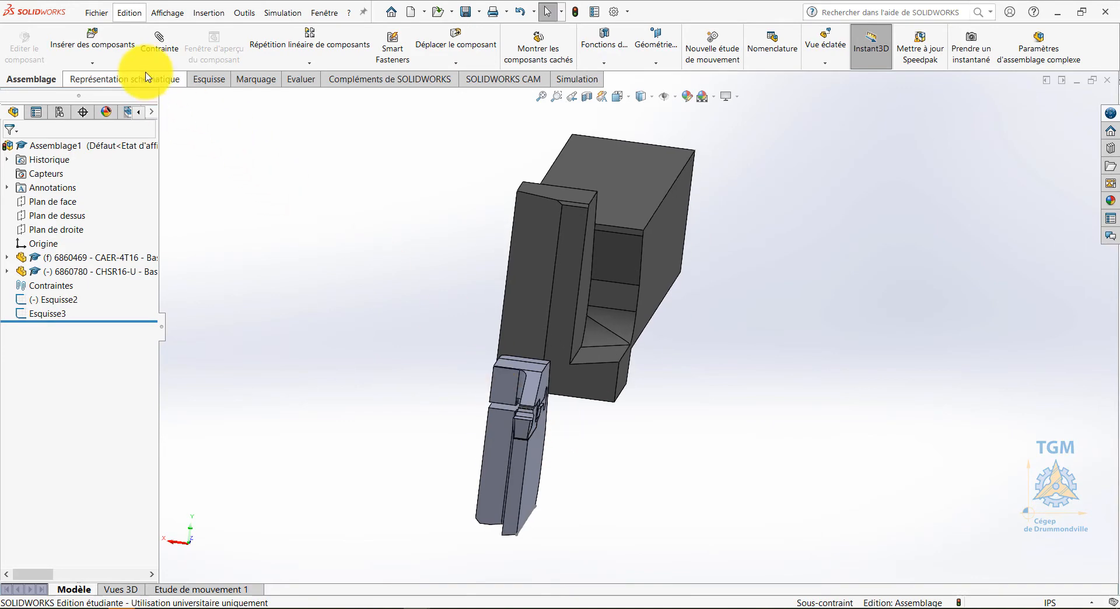
Add a Smart Dimension for the angle between the holder's upright seating face and its lower ledge
{"action": "left_click", "coordinate": [196, 79]}
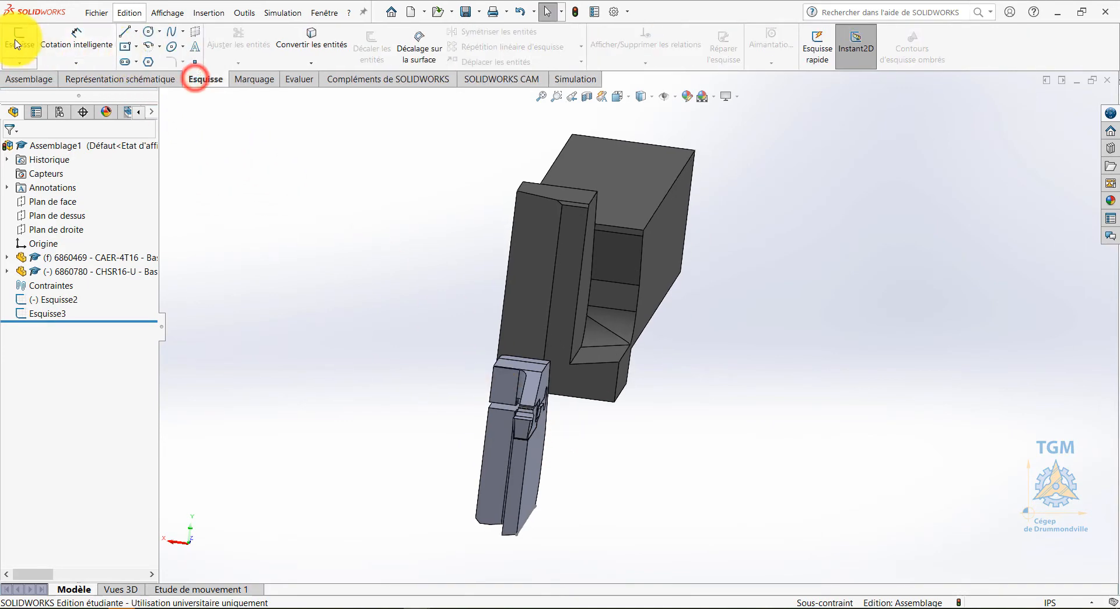
{"action": "left_click", "coordinate": [76, 42]}
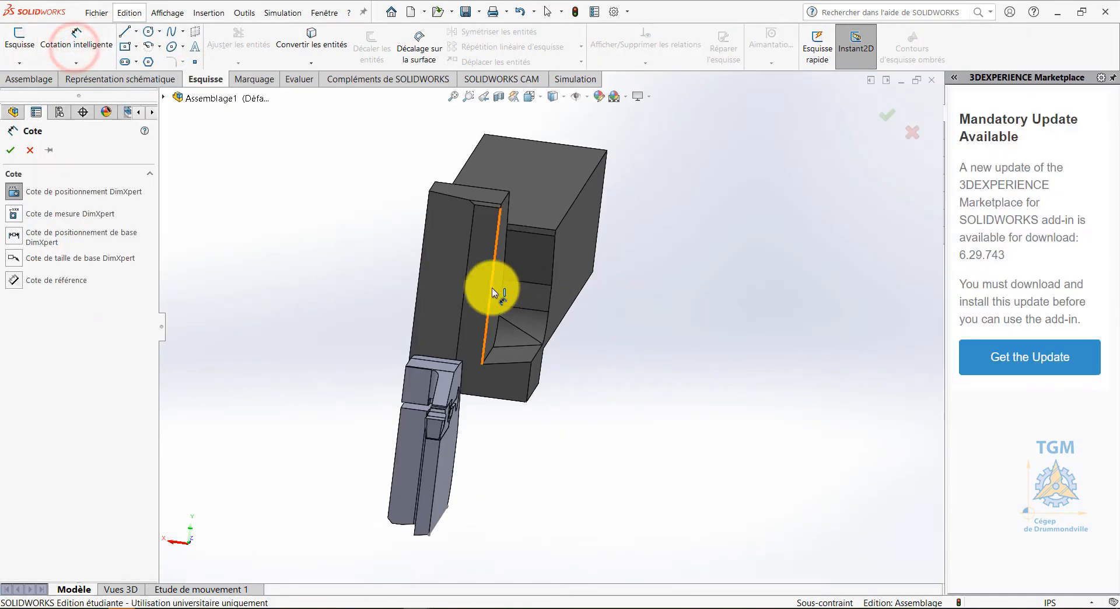
{"action": "left_click", "coordinate": [492, 317]}
{"action": "left_click", "coordinate": [512, 352]}
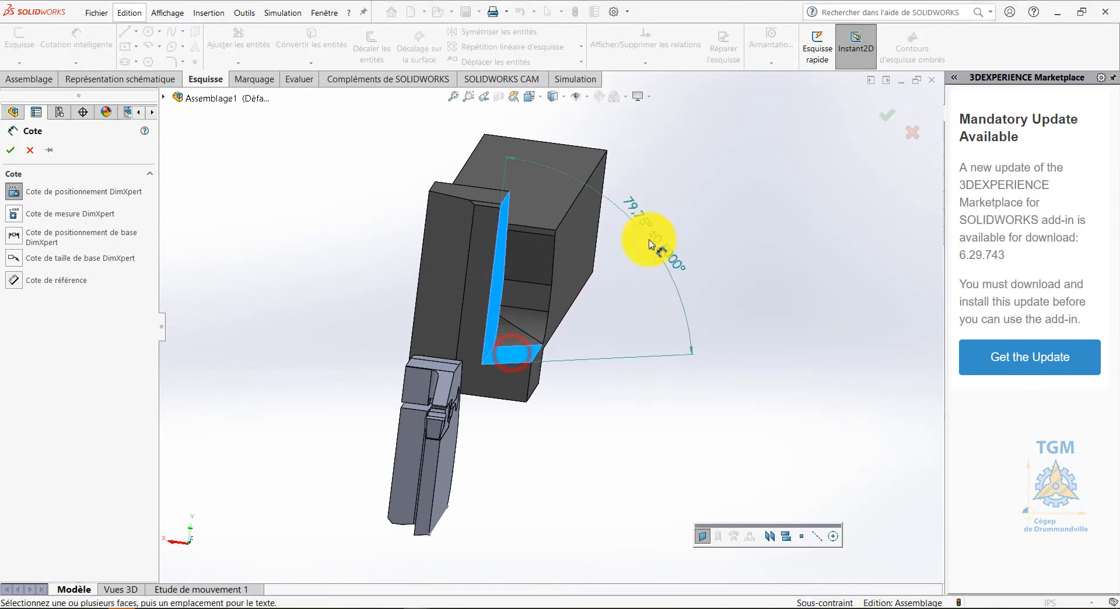
{"action": "left_click", "coordinate": [651, 240]}
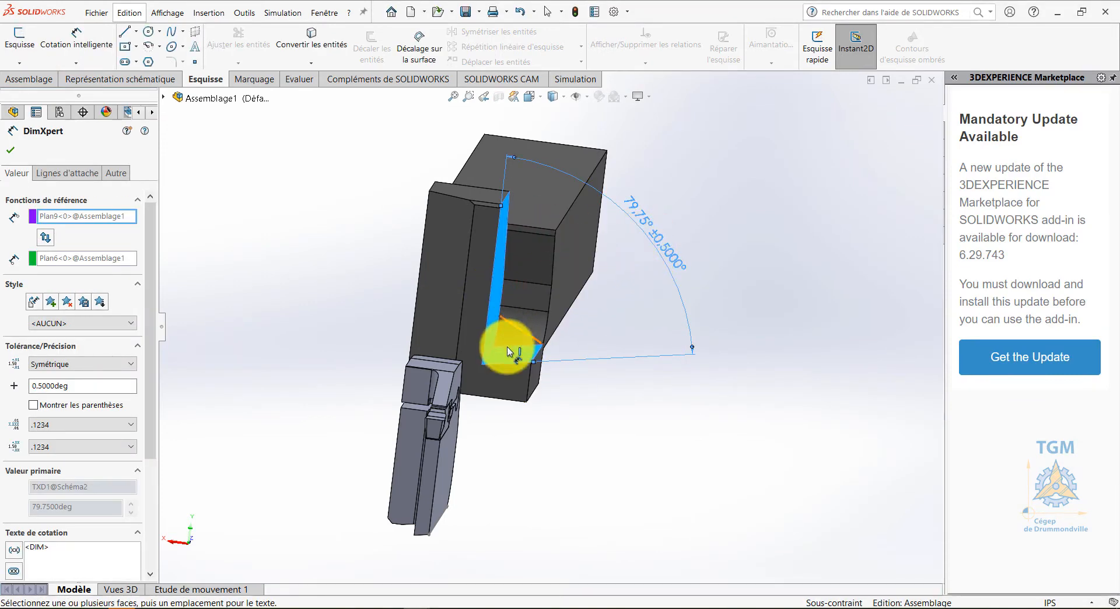
{"action": "left_click", "coordinate": [11, 151]}
Dimension the angle between the cutting head's back face and its bottom face
{"action": "left_click", "coordinate": [76, 36]}
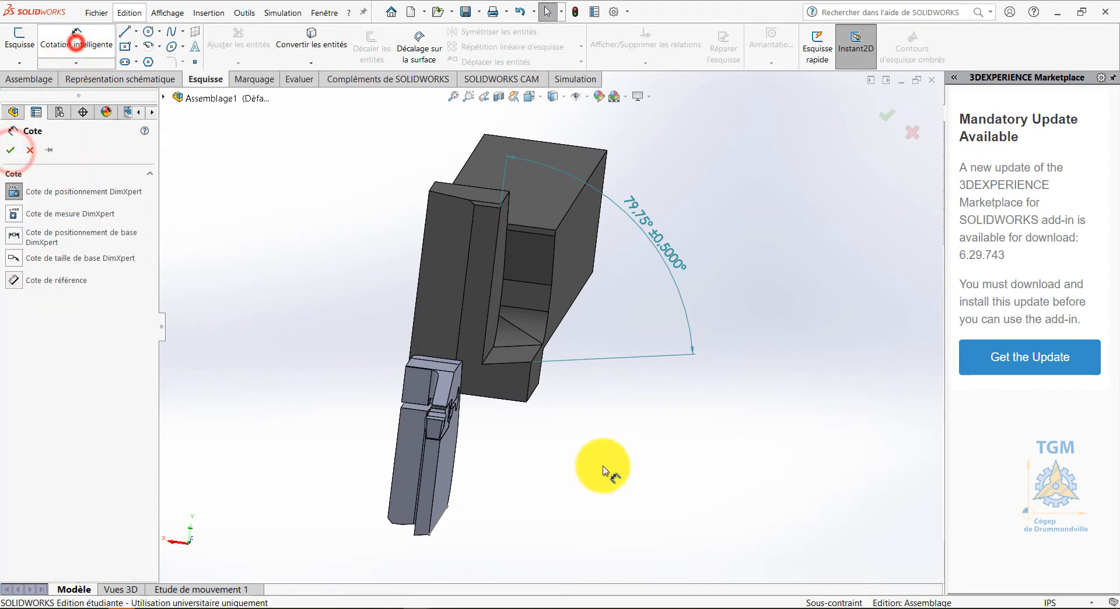
{"action": "middle_click_drag", "start_coordinate": [600, 464], "coordinate": [516, 375]}
{"action": "left_click", "coordinate": [501, 358]}
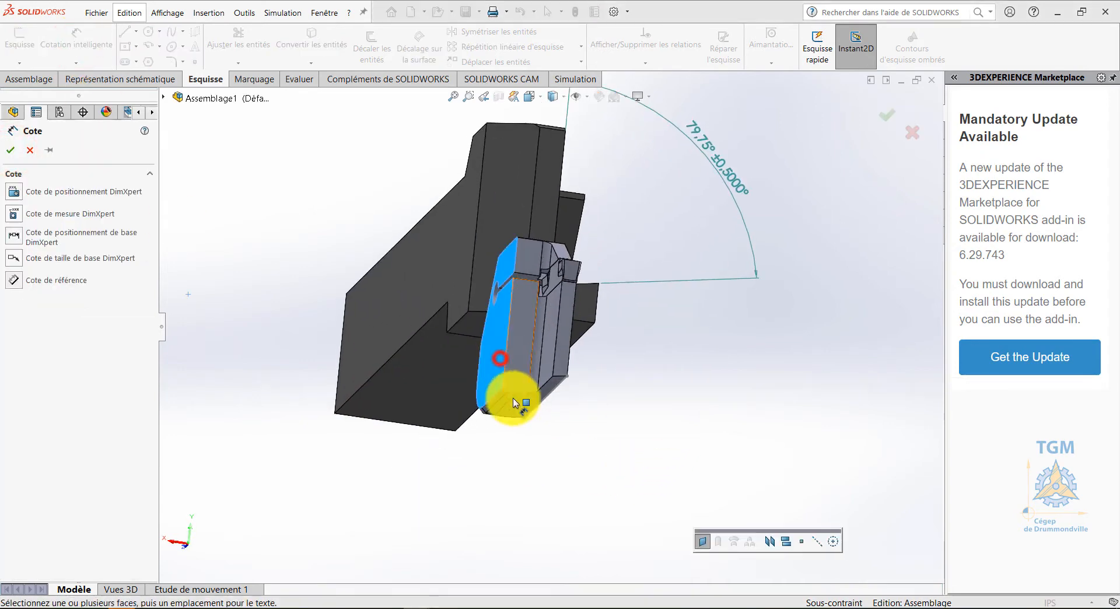
{"action": "left_click", "coordinate": [523, 408]}
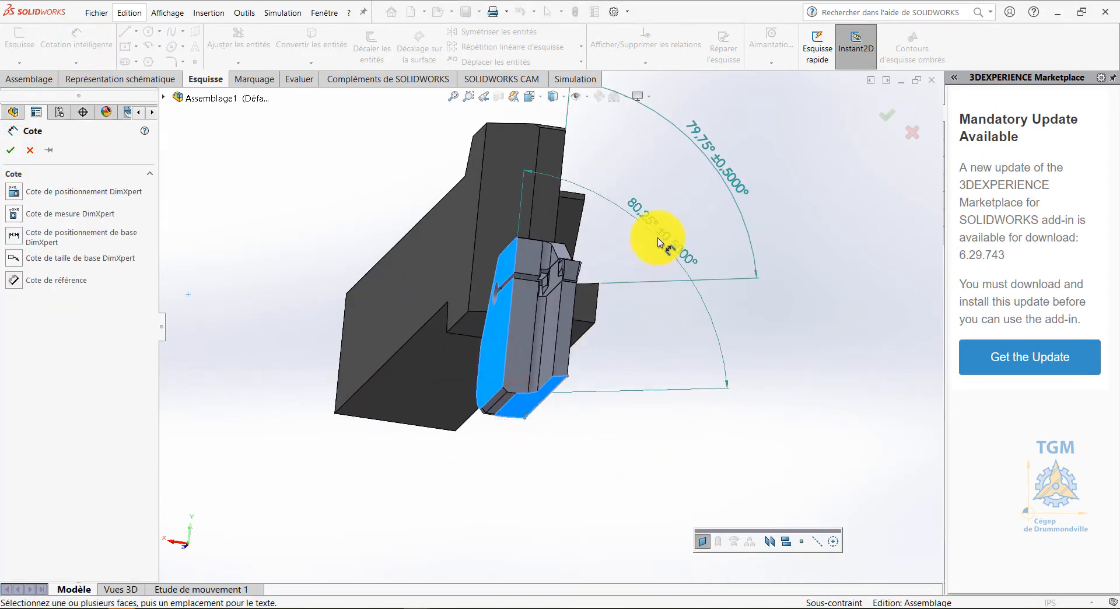
{"action": "left_click", "coordinate": [658, 239]}
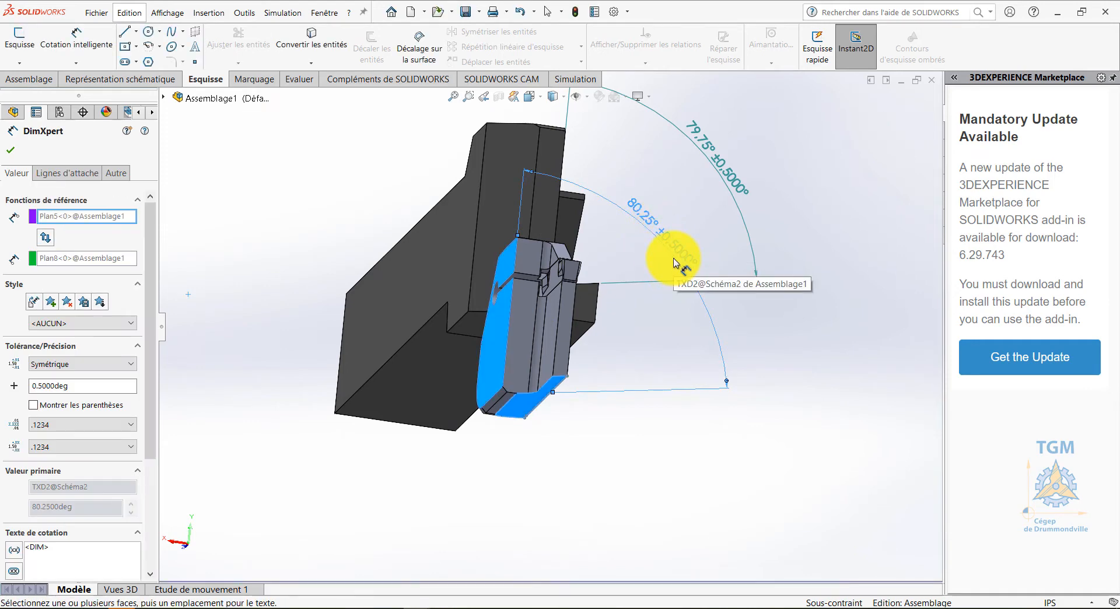
{"action": "left_click", "coordinate": [9, 152]}
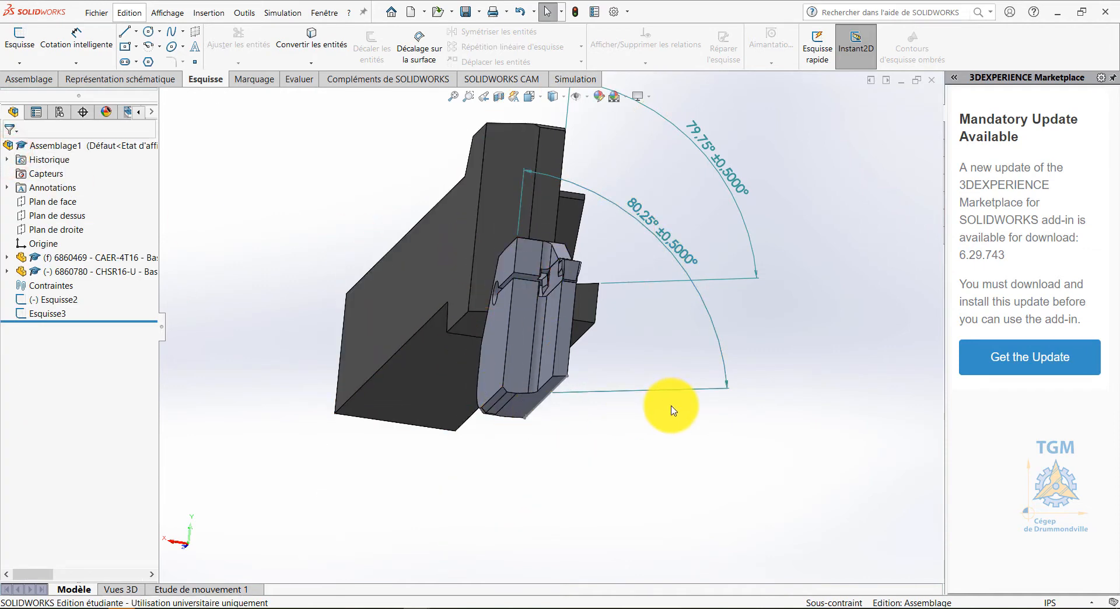
Delete both angle dimensions from the holder and the cutting head
{"action": "middle_click_drag", "start_coordinate": [670, 409], "coordinate": [590, 450]}
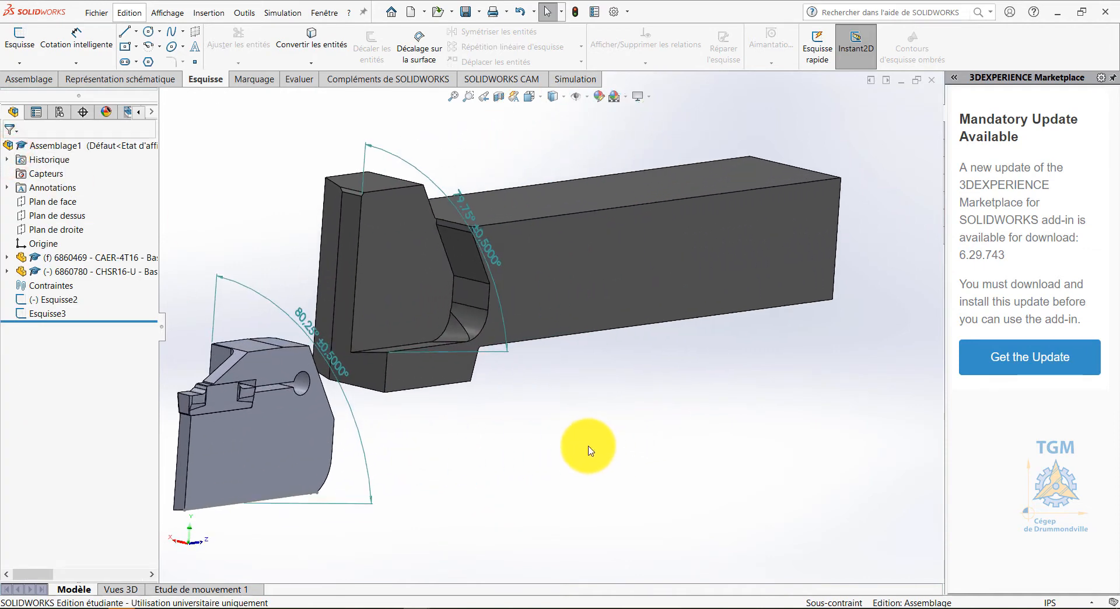
{"action": "left_click", "coordinate": [468, 212]}
{"action": "key", "text": "Escape"}
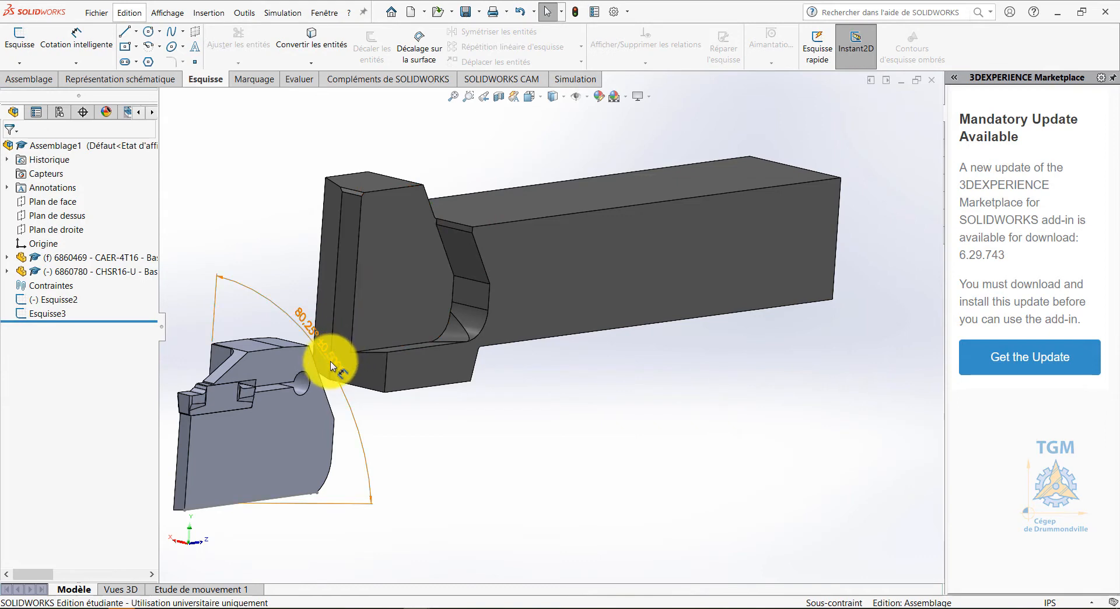
{"action": "middle_click_drag", "start_coordinate": [331, 366], "coordinate": [383, 498]}
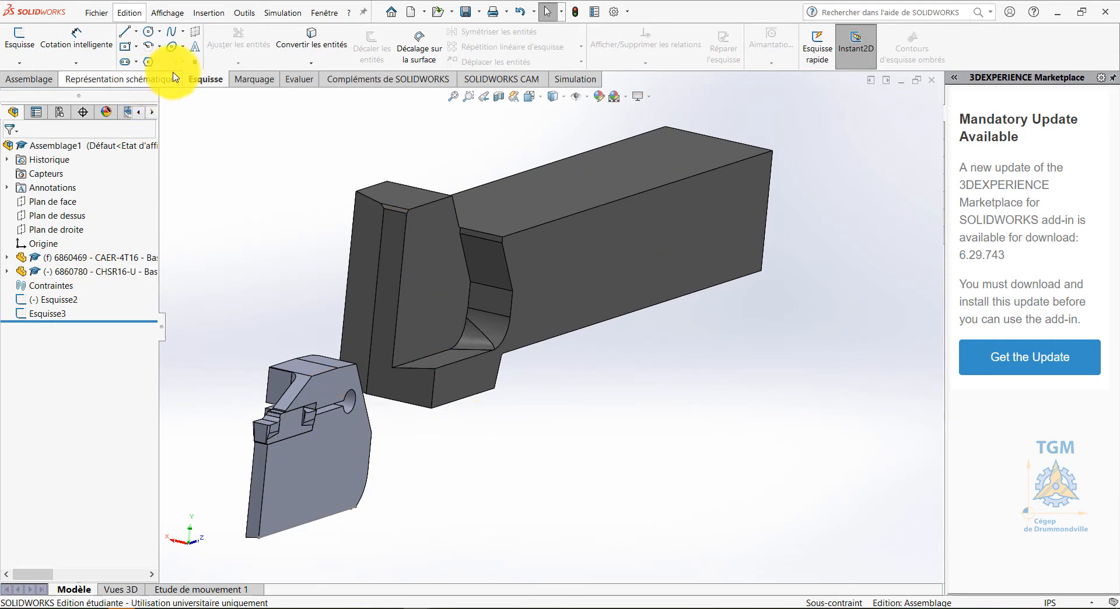
Add a coincident mate between the CHSR16-U holder's upright seating face and the back face of the CAER-4T16 cutting head
{"action": "left_click", "coordinate": [29, 78]}
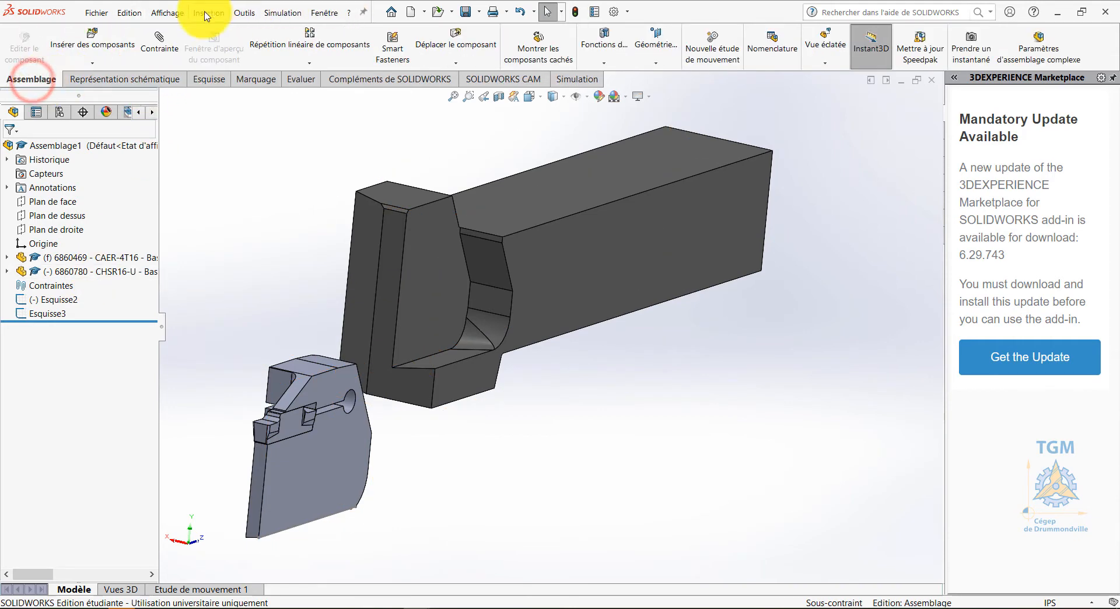
{"action": "left_click", "coordinate": [159, 41]}
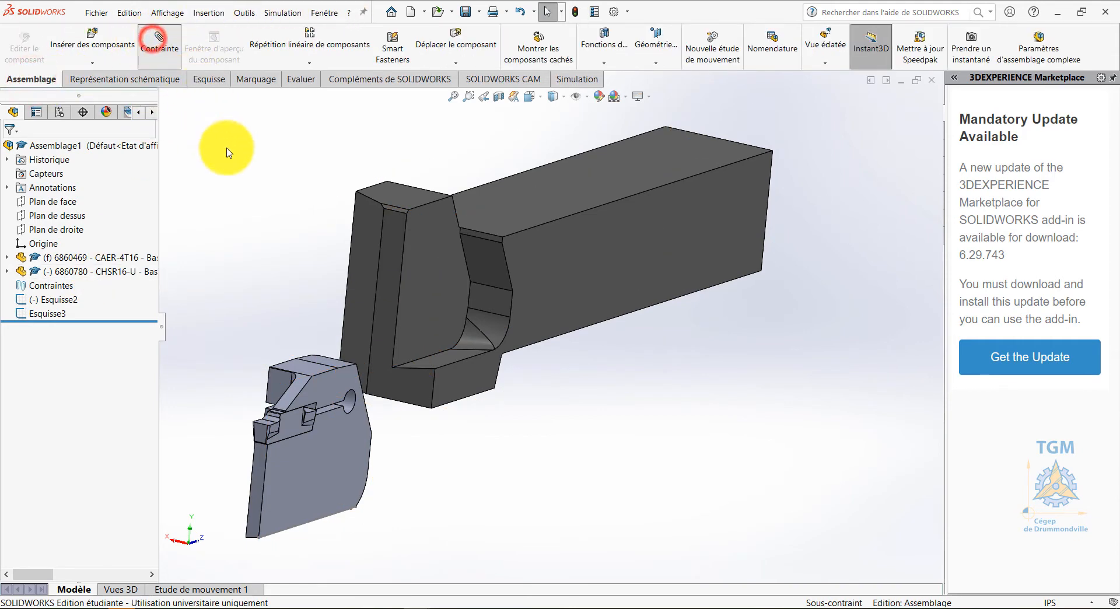
{"action": "left_click", "coordinate": [412, 301]}
{"action": "left_click", "coordinate": [437, 320]}
{"action": "left_click", "coordinate": [438, 324]}
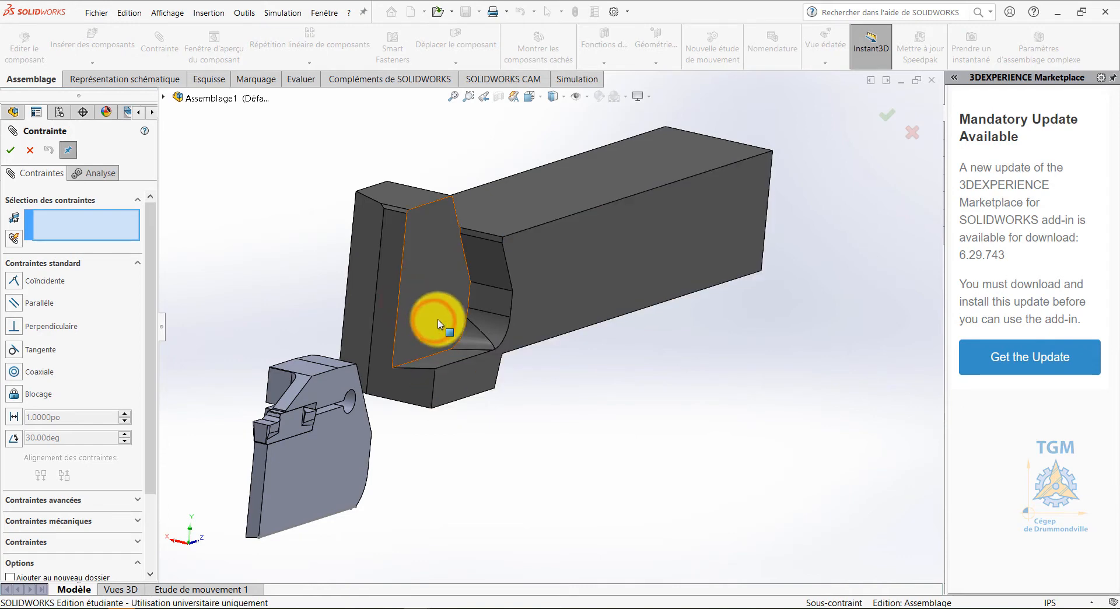
{"action": "left_click", "coordinate": [438, 324]}
{"action": "middle_click_drag", "start_coordinate": [490, 408], "coordinate": [657, 488]}
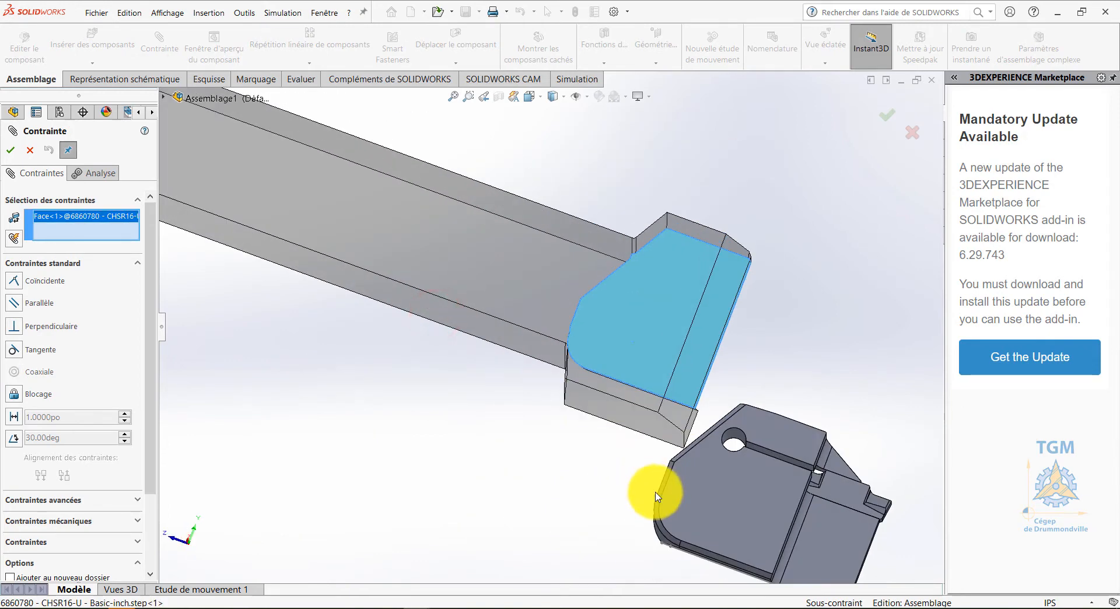
{"action": "left_click", "coordinate": [716, 500]}
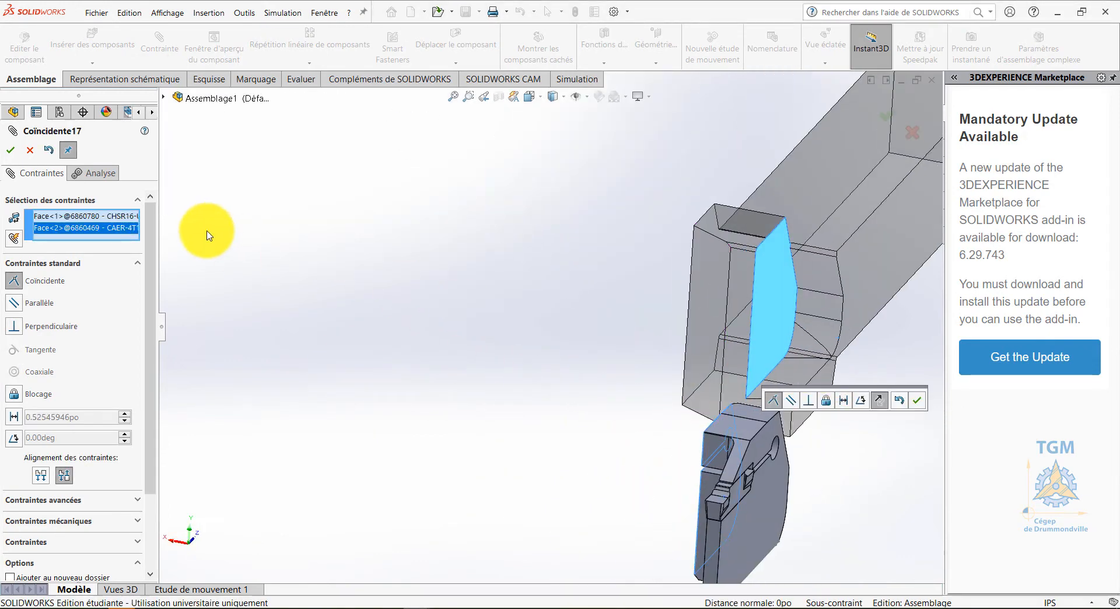
{"action": "left_click", "coordinate": [11, 149]}
{"action": "middle_click_drag", "start_coordinate": [443, 410], "coordinate": [487, 353]}
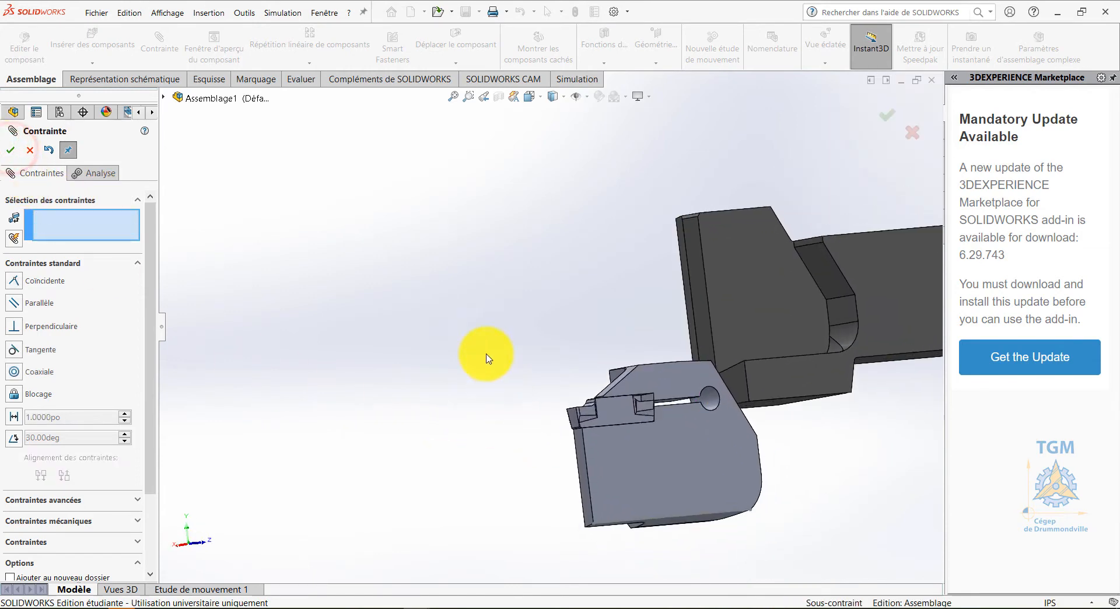
{"action": "scroll", "coordinate": [707, 530], "scroll_direction": "down", "scroll_amount": 4}
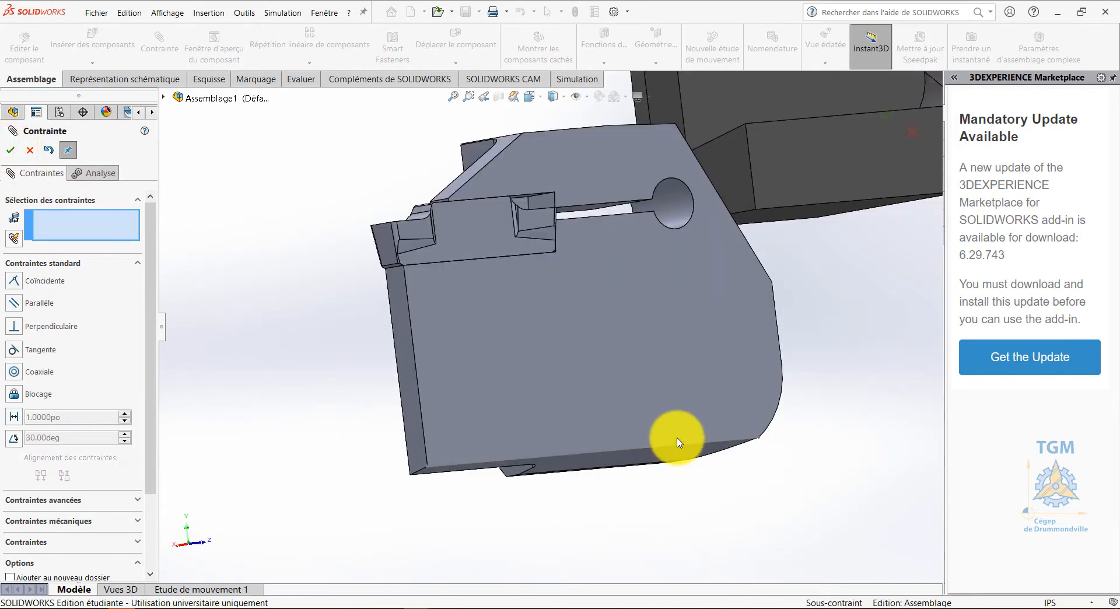
Add a coincident mate between the cutting head's lower edge line and the edge of the holder's lower ledge
{"action": "left_click", "coordinate": [672, 442]}
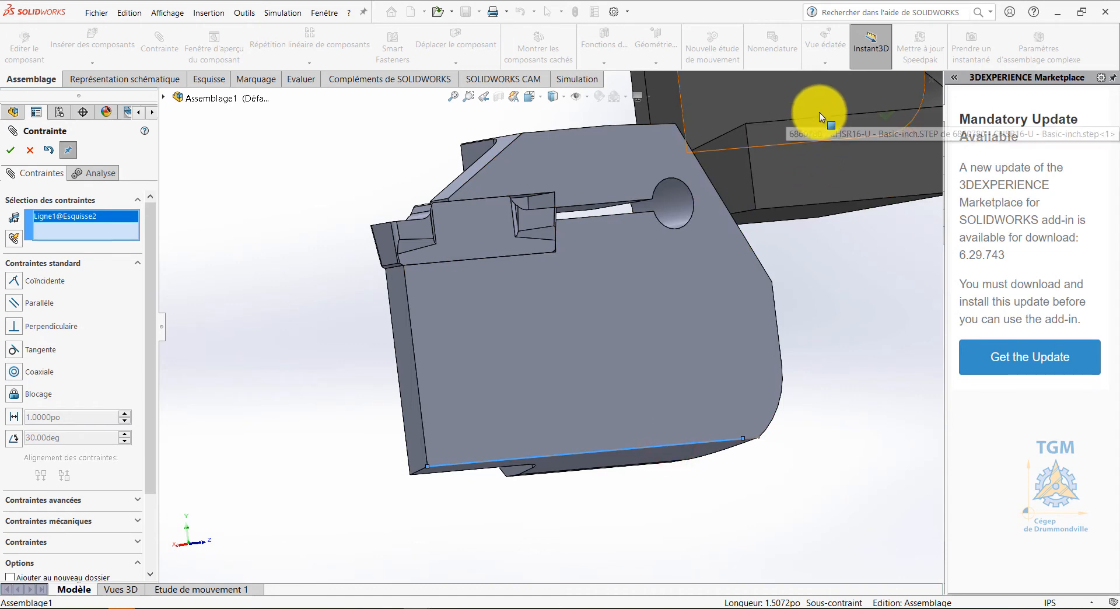
{"action": "middle_click_drag", "start_coordinate": [820, 137], "coordinate": [879, 238]}
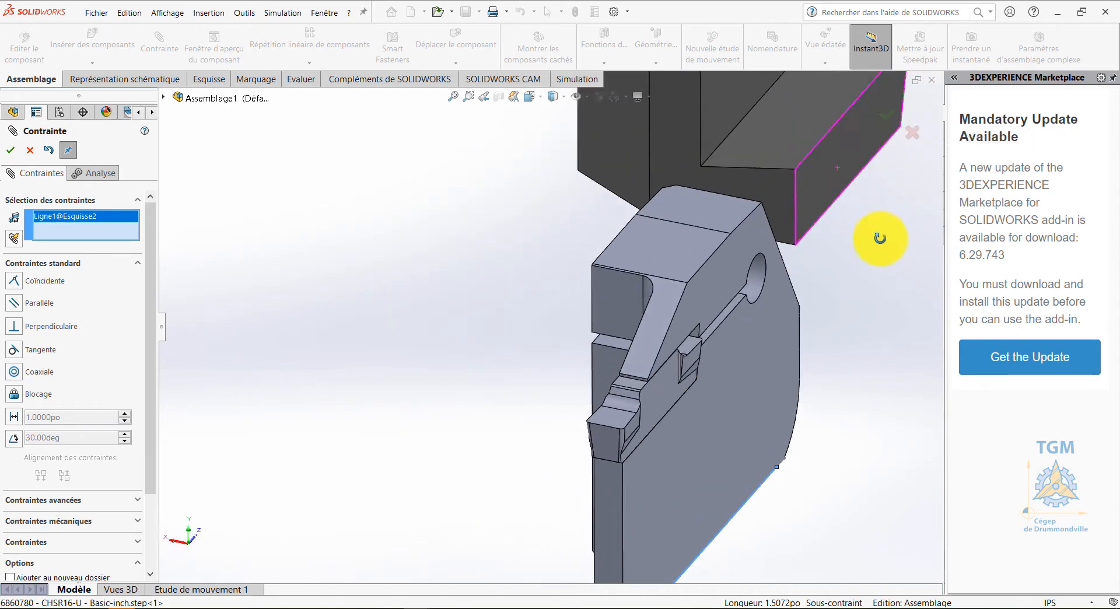
{"action": "left_click", "coordinate": [819, 144]}
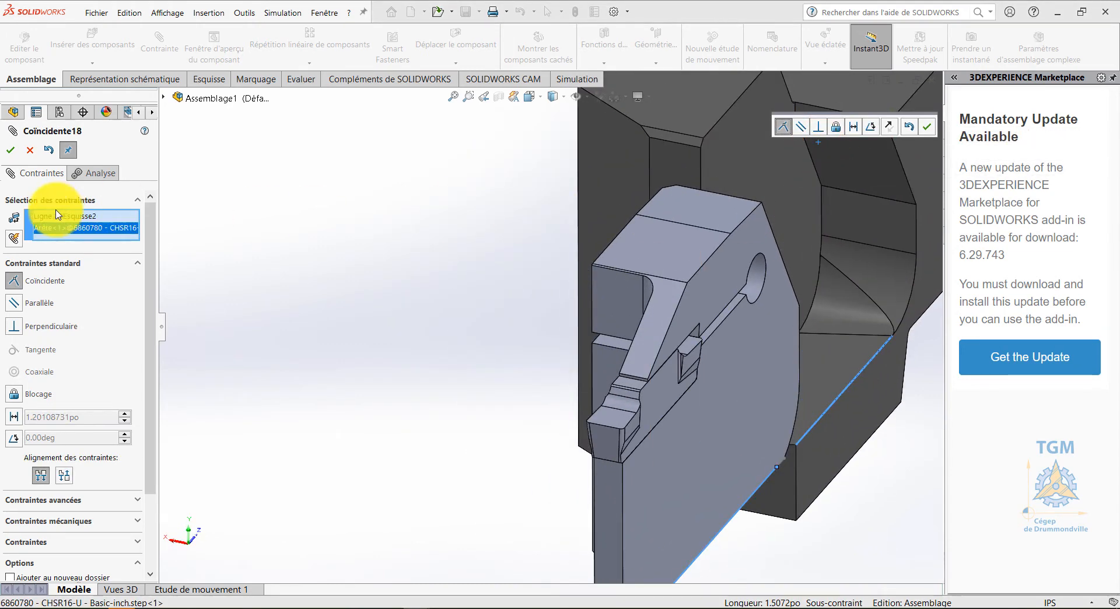
{"action": "left_click", "coordinate": [10, 150]}
Add a coincident mate between the cutting head's slanted rear face and the matching angled face of the CHSR16-U holder
{"action": "scroll", "coordinate": [487, 383], "scroll_direction": "down", "scroll_amount": 6}
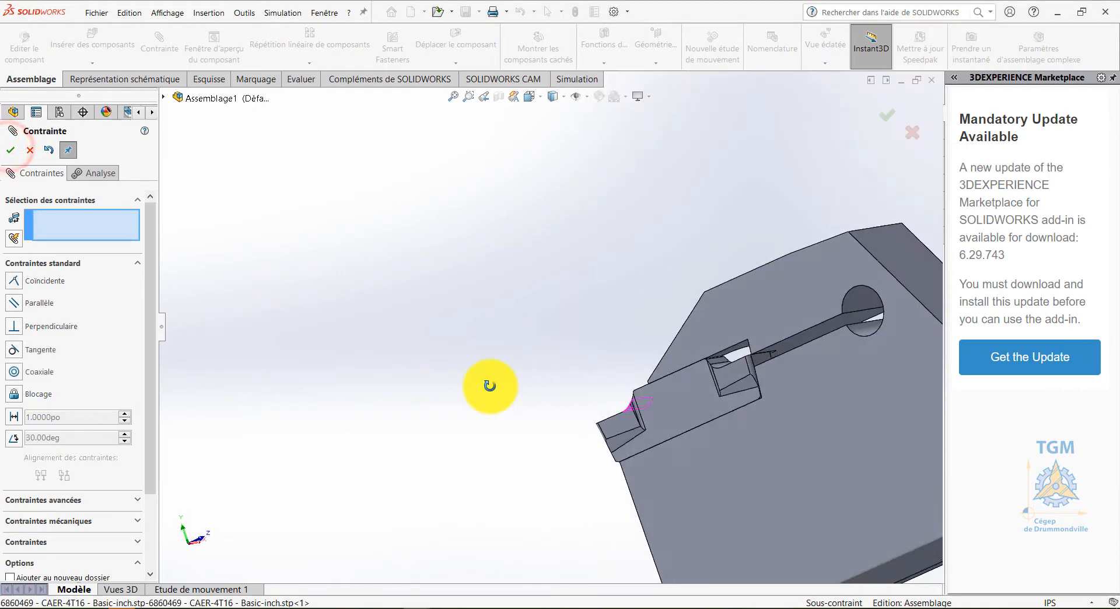
{"action": "scroll", "coordinate": [780, 407], "scroll_direction": "up", "scroll_amount": 8}
{"action": "scroll", "coordinate": [770, 400], "scroll_direction": "down", "scroll_amount": 3}
{"action": "middle_click_drag", "start_coordinate": [567, 243], "coordinate": [578, 256]}
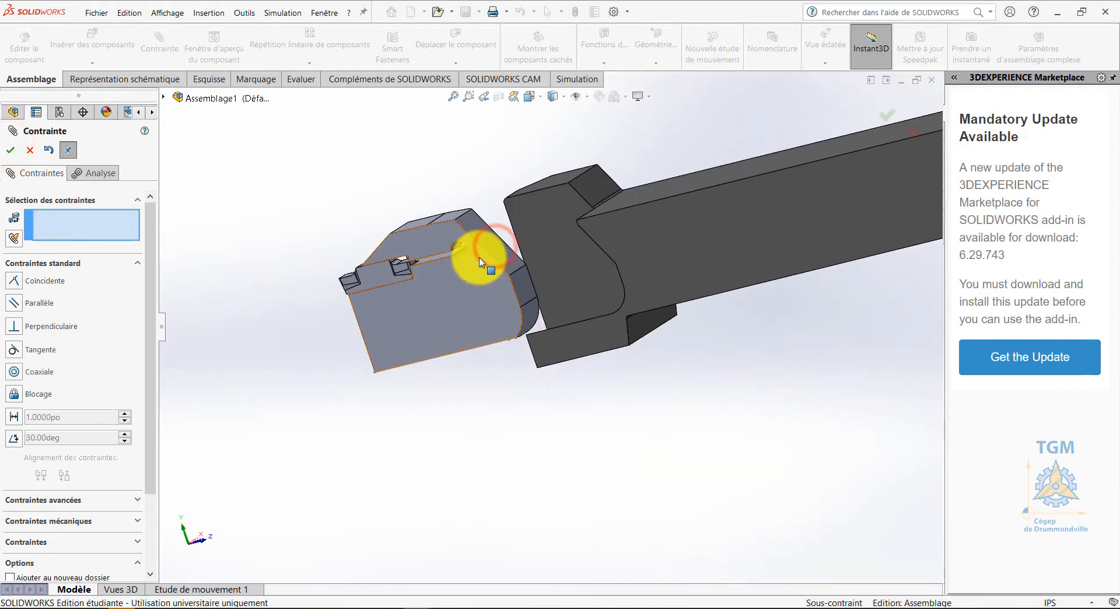
{"action": "left_click", "coordinate": [488, 240]}
{"action": "middle_click_drag", "start_coordinate": [512, 383], "coordinate": [607, 250]}
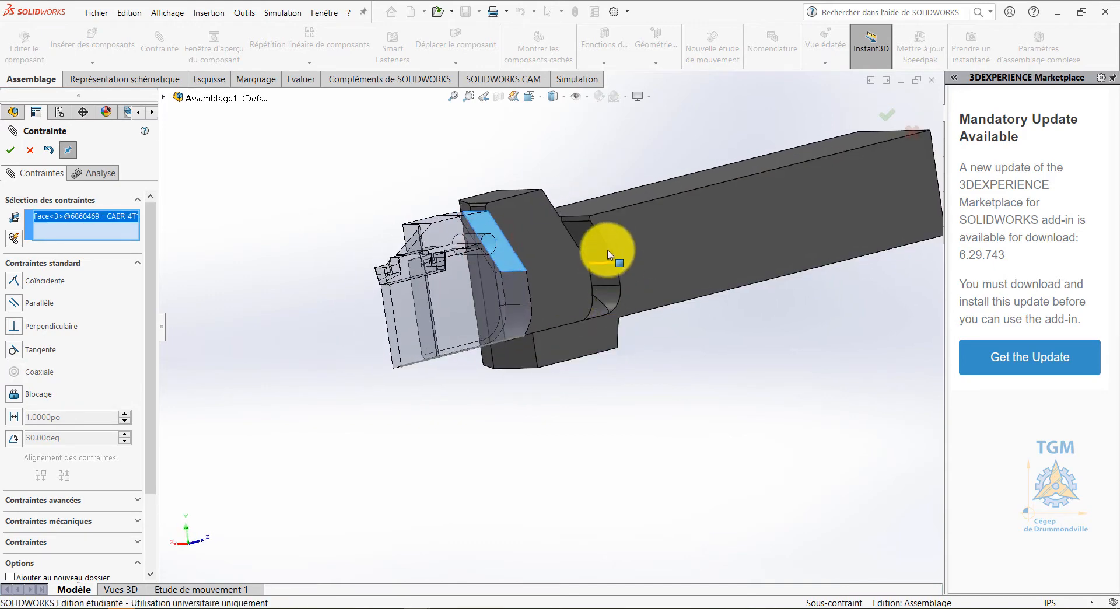
{"action": "left_click", "coordinate": [591, 245]}
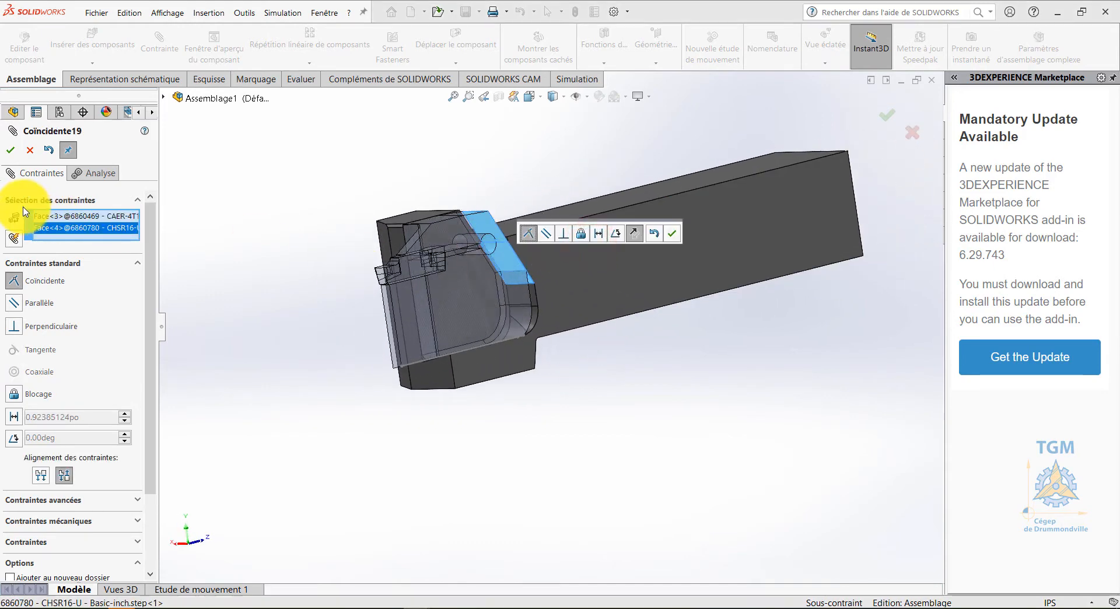
{"action": "left_click", "coordinate": [11, 150]}
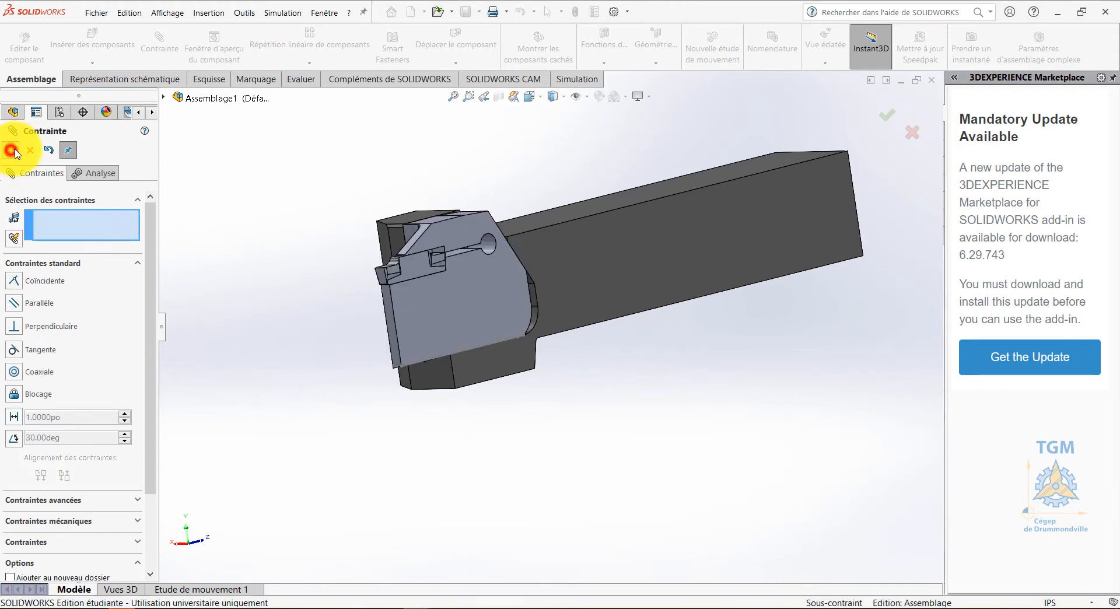
Examine from several sides how the cutting head sits on the holder, and finish mating
{"action": "middle_click_drag", "start_coordinate": [370, 369], "coordinate": [471, 319]}
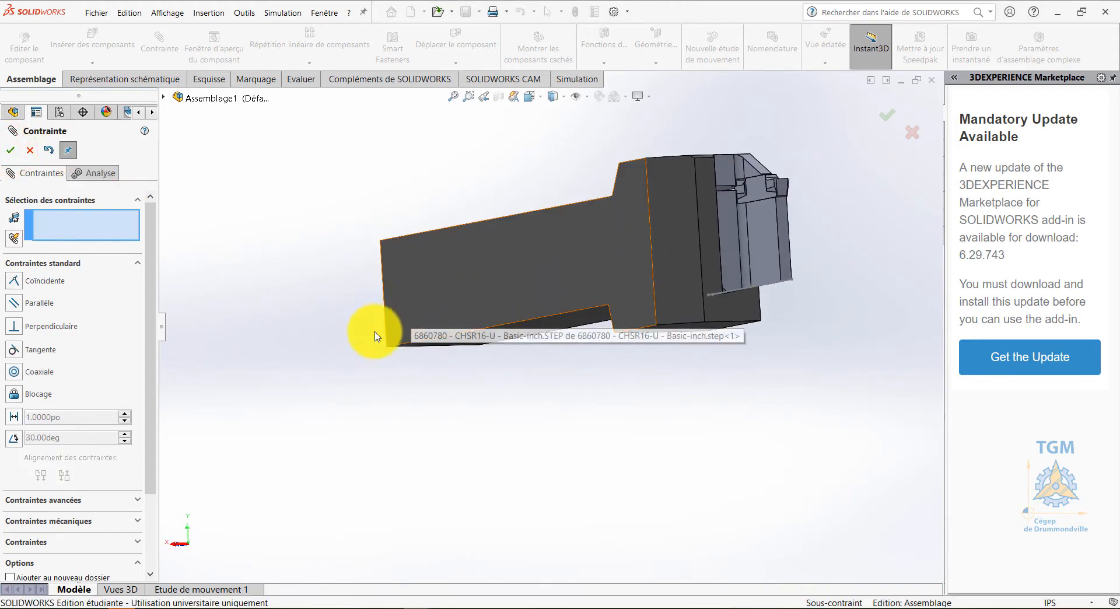
{"action": "middle_click_drag", "start_coordinate": [375, 333], "coordinate": [490, 350]}
{"action": "scroll", "coordinate": [530, 252], "scroll_direction": "down", "scroll_amount": 3}
{"action": "middle_click_drag", "start_coordinate": [529, 252], "coordinate": [535, 416]}
{"action": "scroll", "coordinate": [572, 413], "scroll_direction": "up", "scroll_amount": 2}
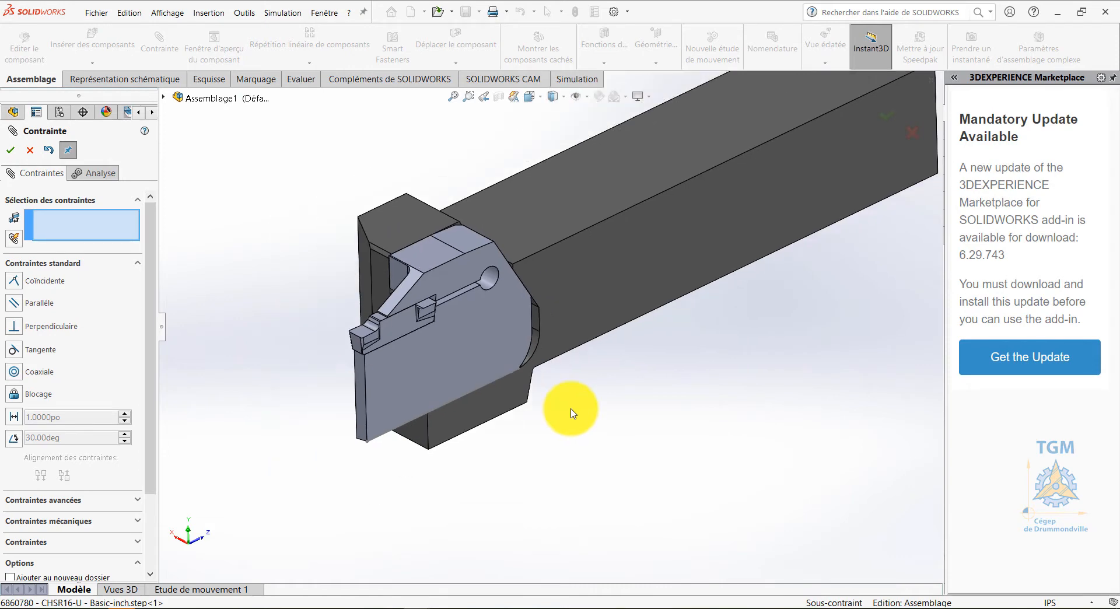
{"action": "scroll", "coordinate": [606, 296], "scroll_direction": "up", "scroll_amount": 2}
{"action": "scroll", "coordinate": [591, 194], "scroll_direction": "down", "scroll_amount": 2}
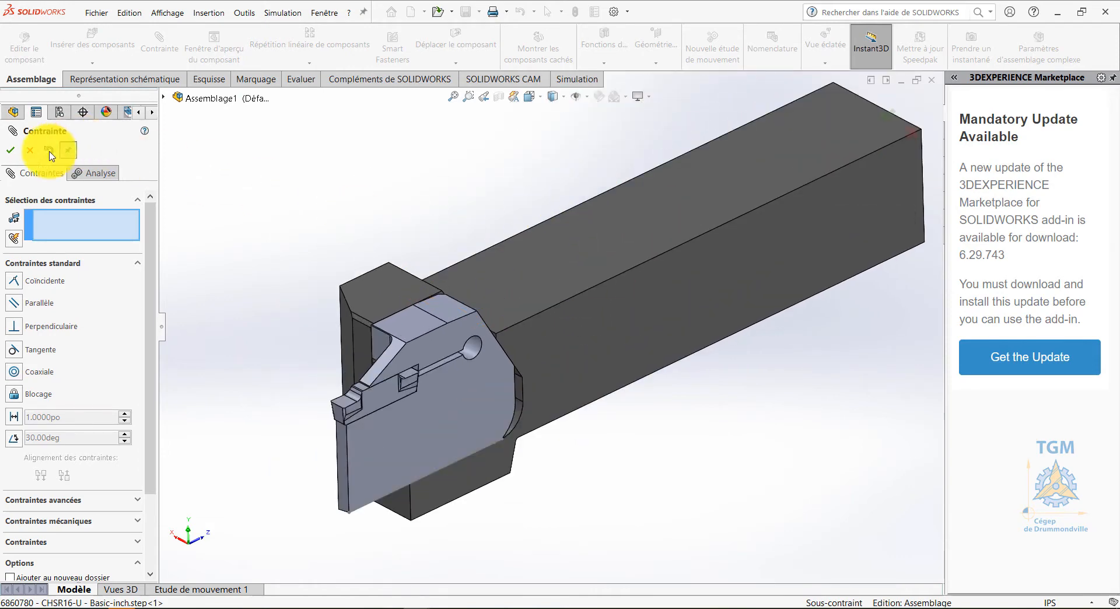
{"action": "left_click", "coordinate": [13, 150]}
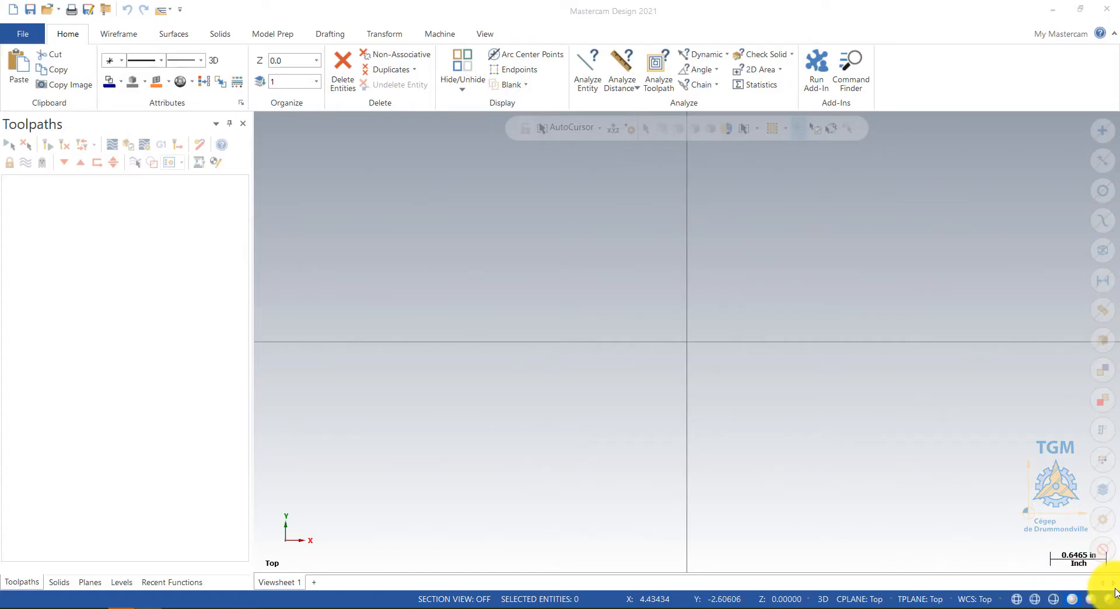
Switch to Mastercam and import the Multidirectionnel carrée.STEP model from the Nouveau dossier folder
{"action": "key", "text": "alt+Tab"}
{"action": "key", "text": "alt+Tab"}
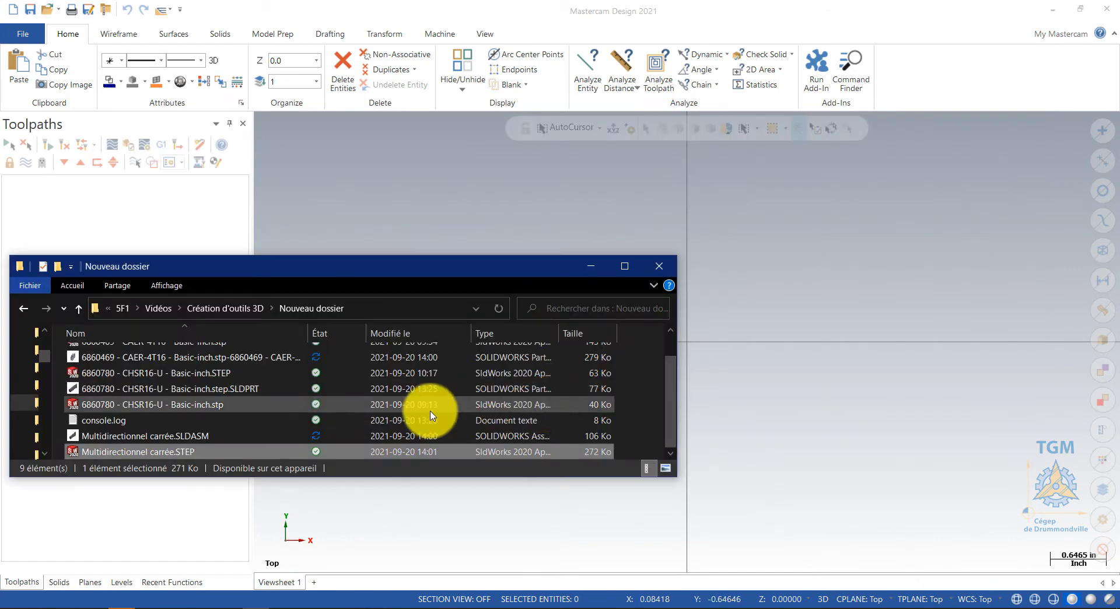
{"action": "left_click_drag", "start_coordinate": [157, 453], "coordinate": [959, 433]}
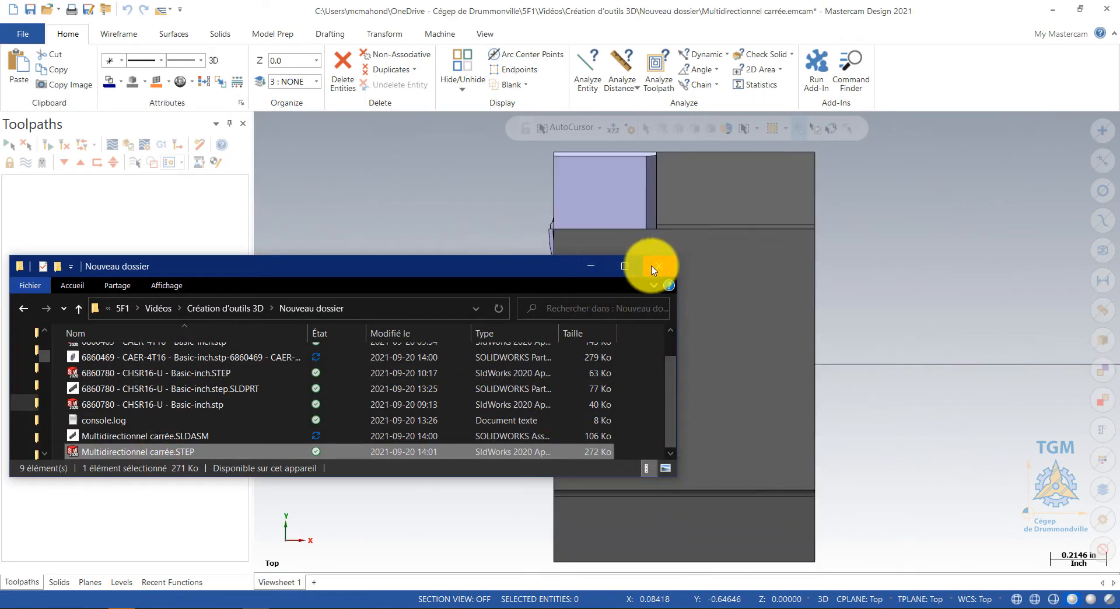
{"action": "left_click", "coordinate": [598, 272]}
Add a default lathe machine group to the file containing the imported tool model
{"action": "middle_click_drag", "start_coordinate": [752, 340], "coordinate": [609, 330]}
{"action": "scroll", "coordinate": [581, 347], "scroll_direction": "down", "scroll_amount": 6}
{"action": "middle_click_drag", "start_coordinate": [552, 393], "coordinate": [531, 386]}
{"action": "scroll", "coordinate": [950, 273], "scroll_direction": "down", "scroll_amount": 4}
{"action": "middle_click_drag", "start_coordinate": [519, 348], "coordinate": [591, 372]}
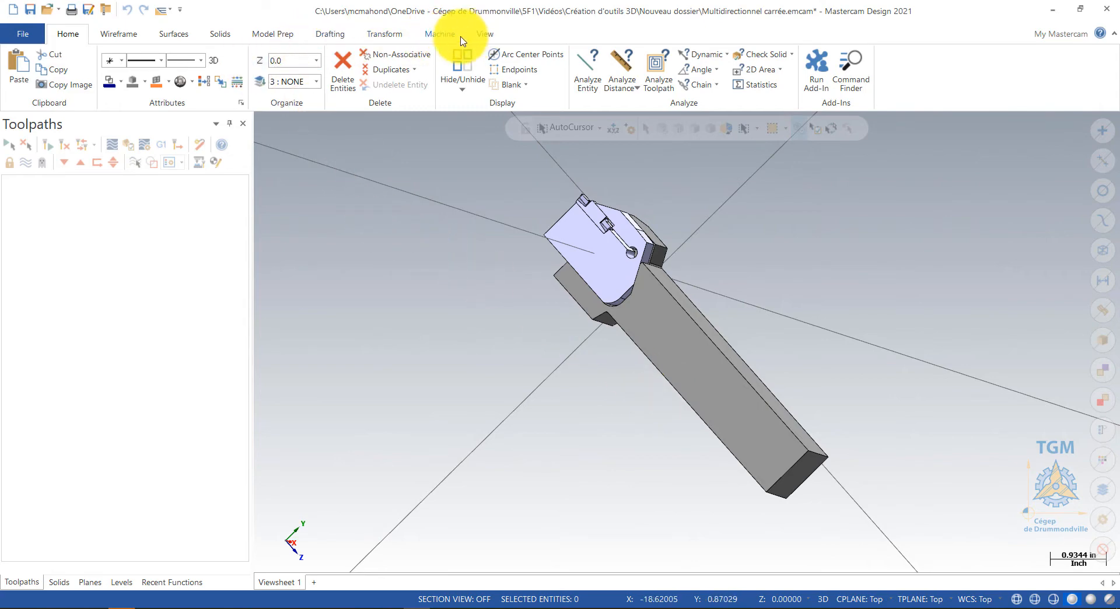
{"action": "left_click", "coordinate": [455, 36]}
{"action": "left_click", "coordinate": [52, 76]}
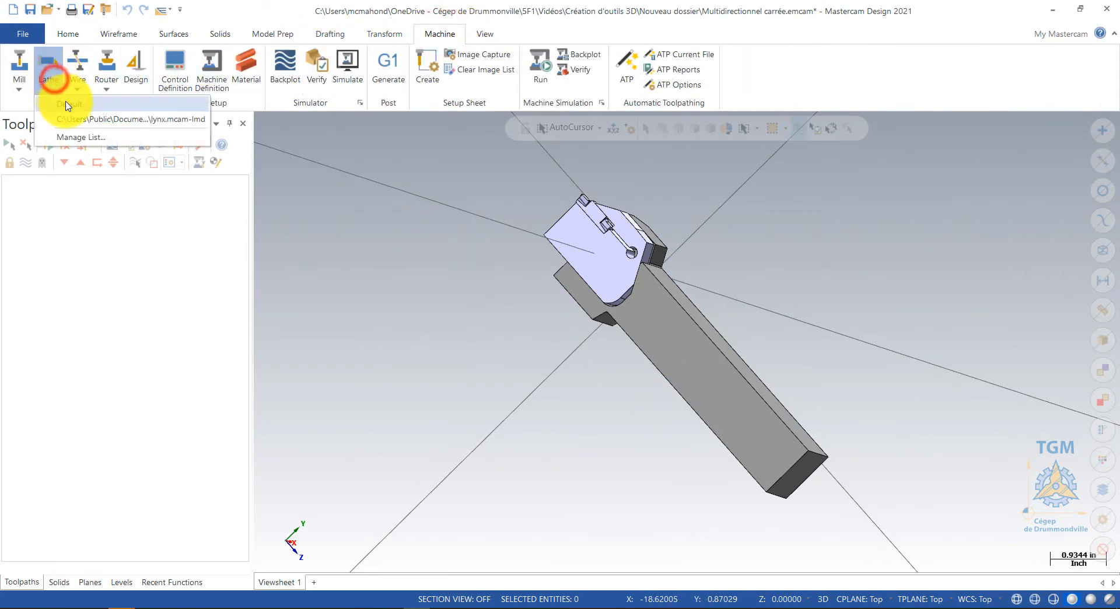
{"action": "left_click", "coordinate": [67, 105]}
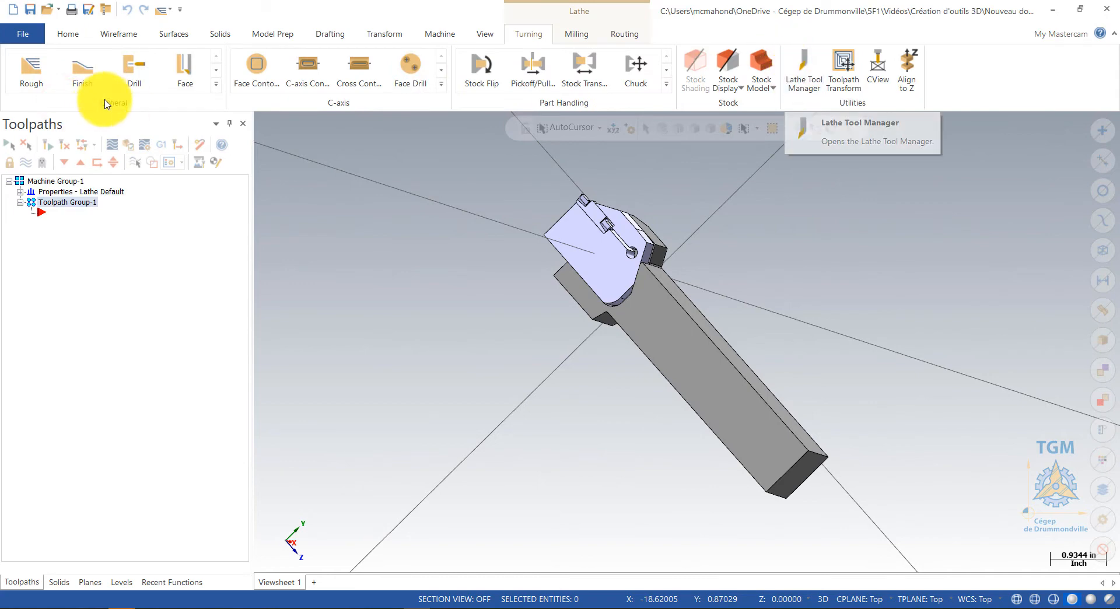
Start creating a 3D tool for Machine Group-1 from the Lathe Tool Manager
{"action": "left_click", "coordinate": [806, 79]}
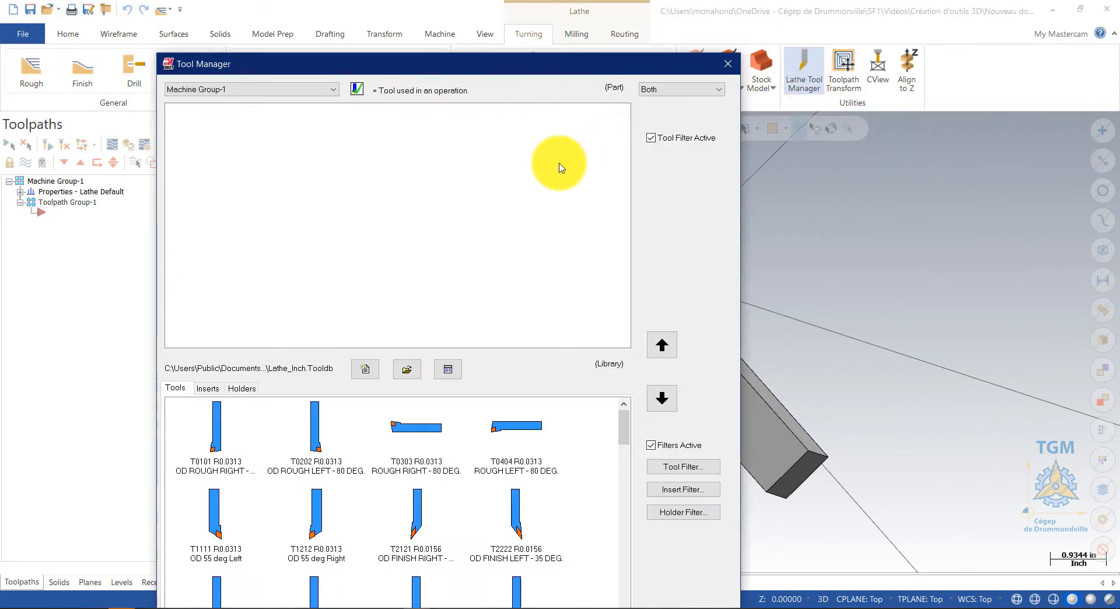
{"action": "right_click", "coordinate": [399, 176]}
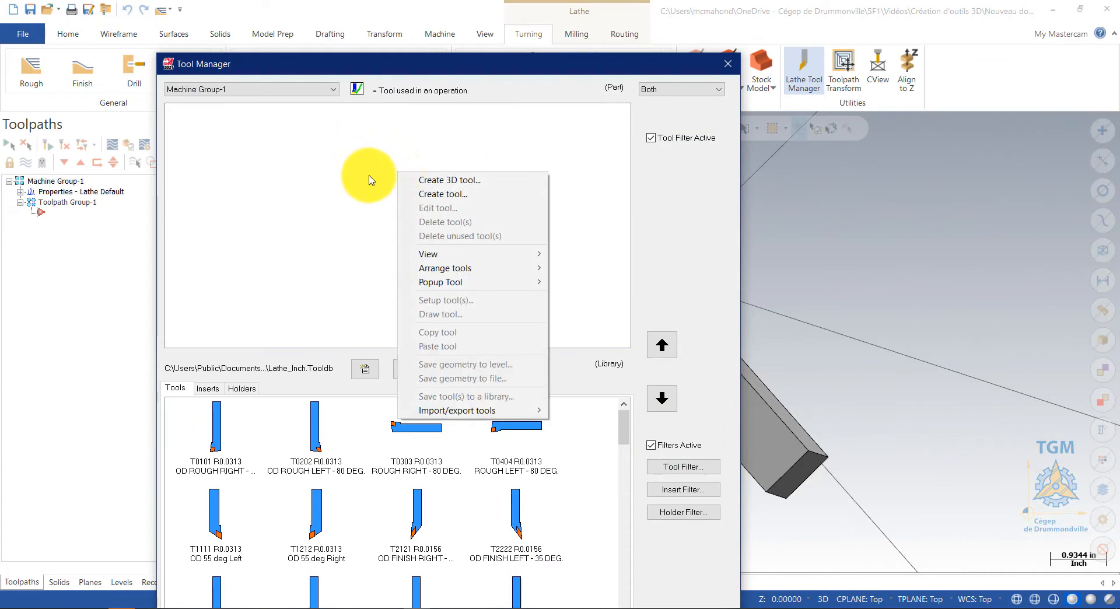
{"action": "left_click", "coordinate": [435, 181]}
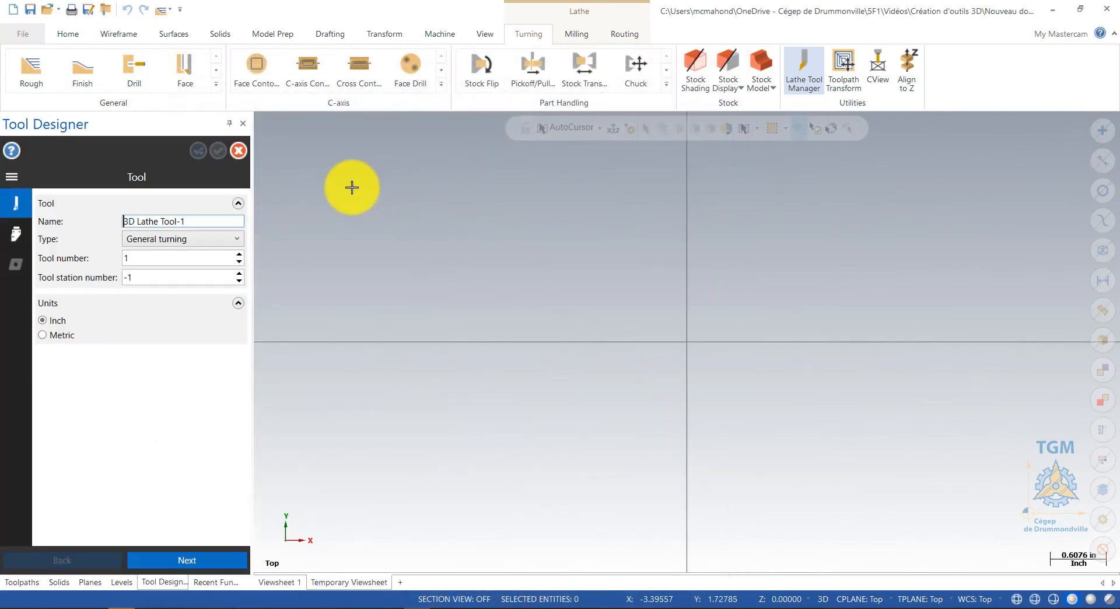
Define the general turning tool with the name mulit dir6, tool number 6, station number 6 and metric units
{"action": "left_click_drag", "start_coordinate": [216, 227], "coordinate": [99, 236]}
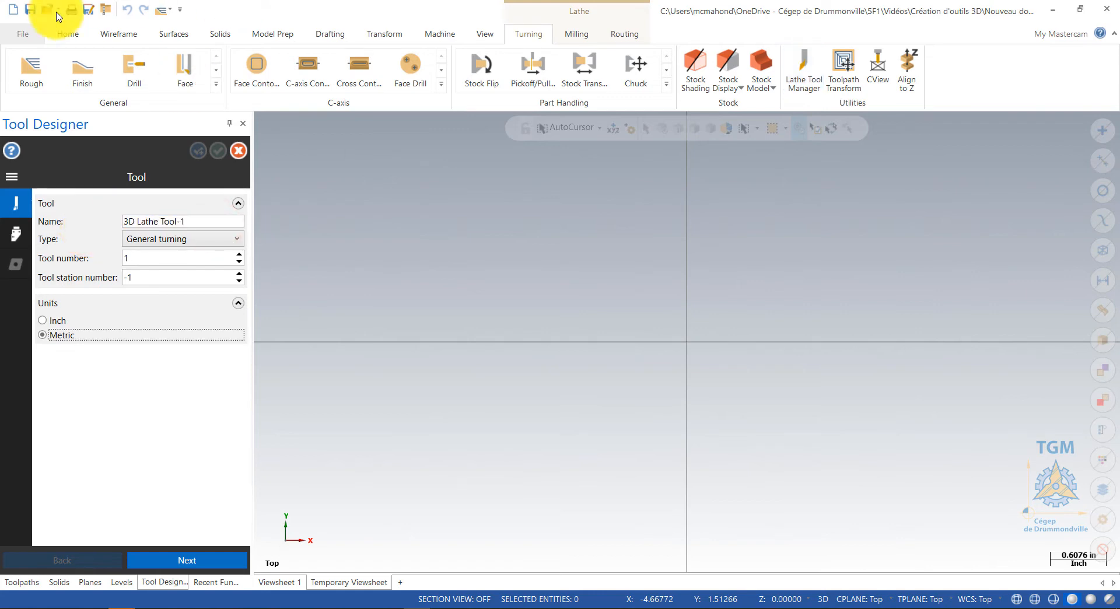
{"action": "left_click_drag", "start_coordinate": [190, 219], "coordinate": [12, 245]}
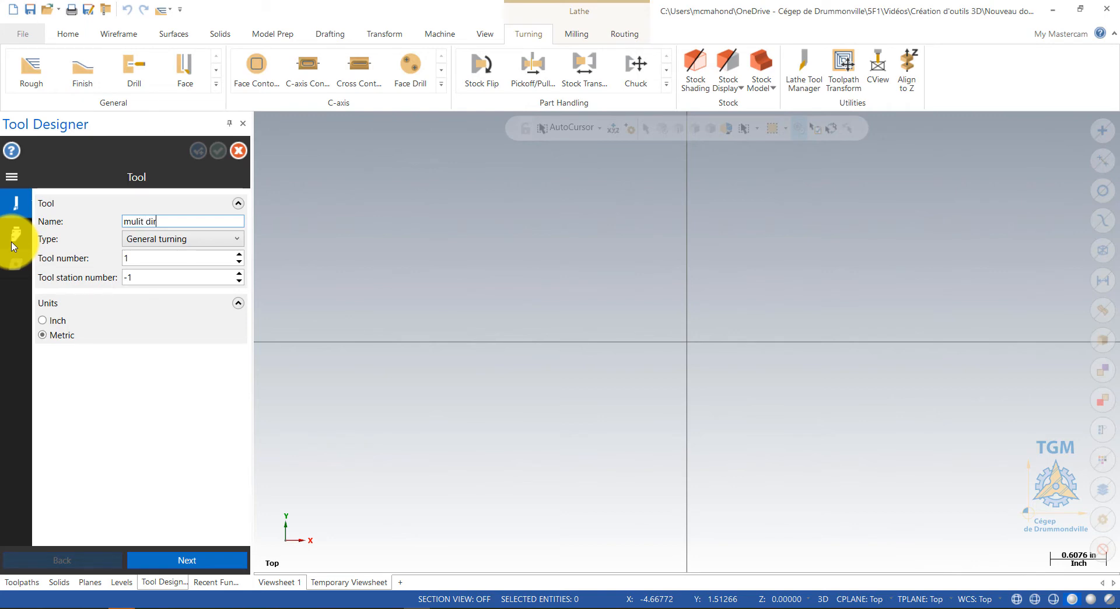
{"action": "left_click", "coordinate": [151, 257]}
{"action": "type", "text": "6"}
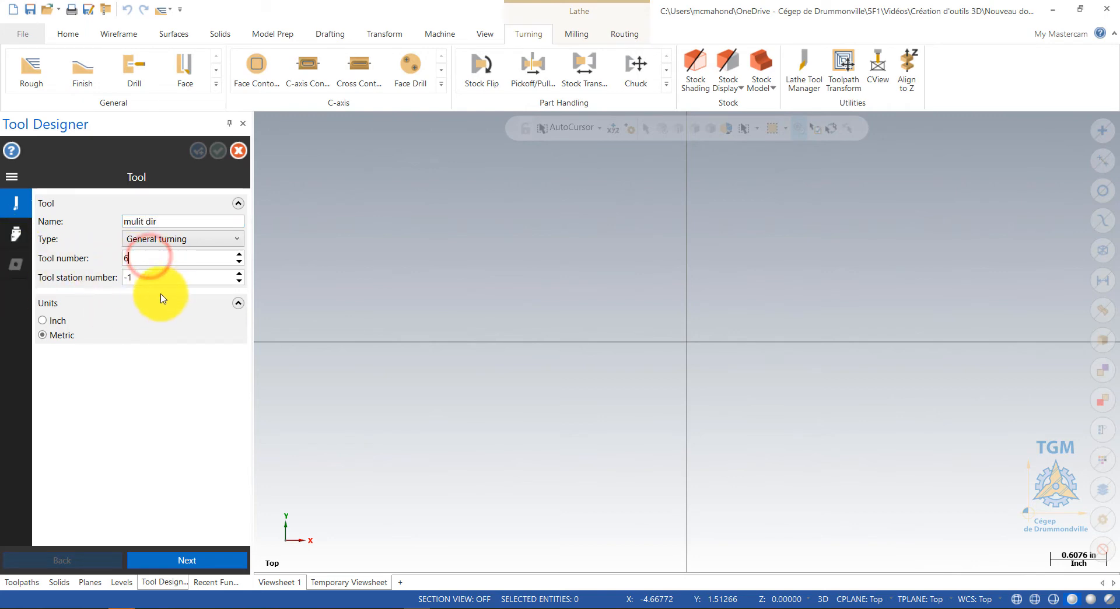
{"action": "left_click", "coordinate": [150, 277]}
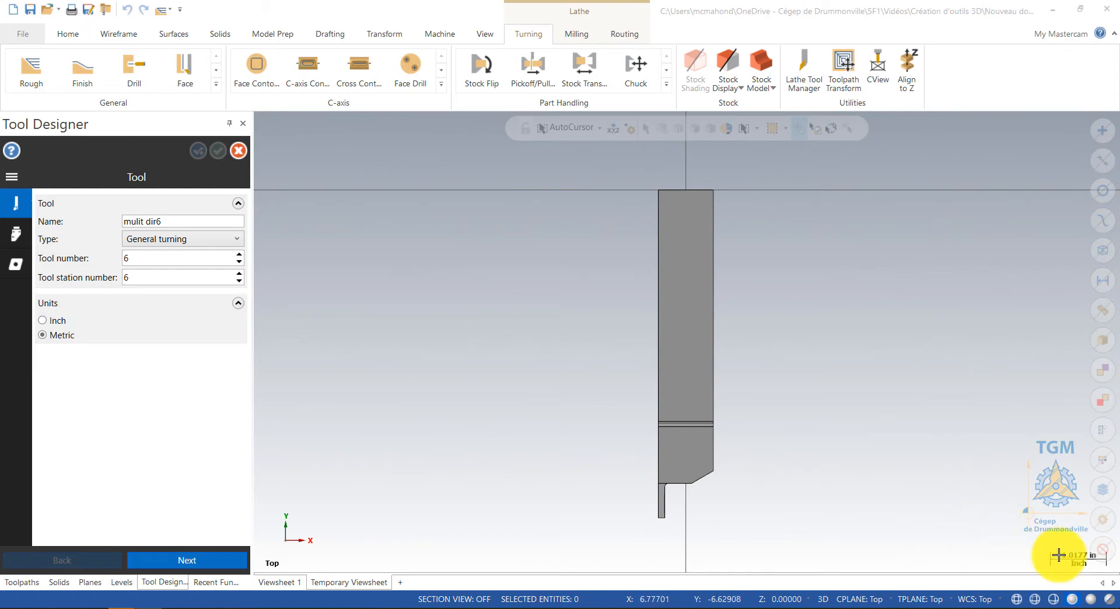
{"action": "left_click", "coordinate": [48, 324]}
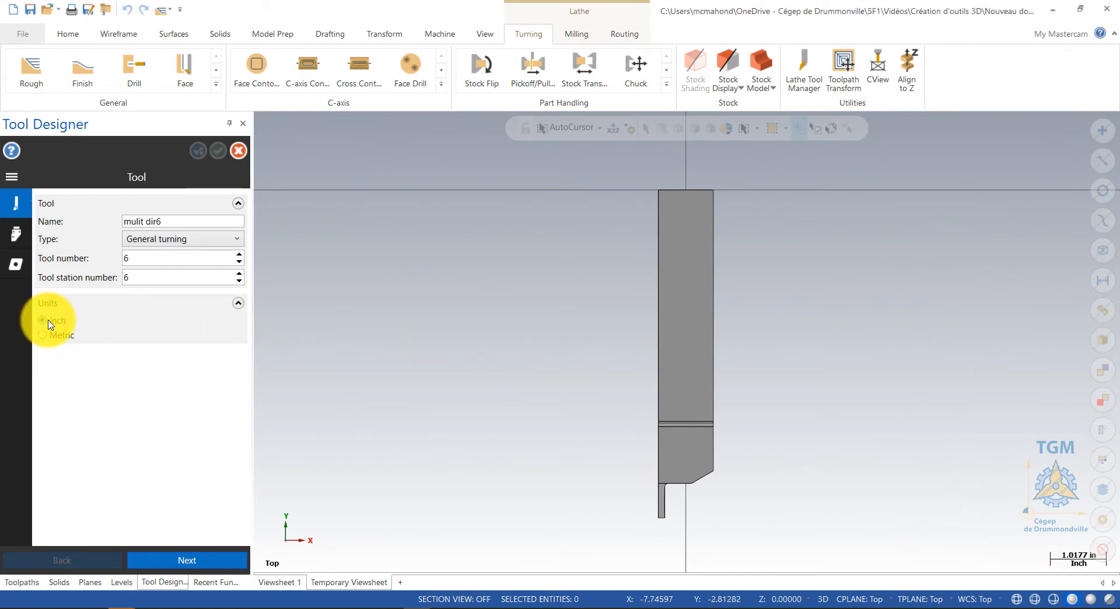
{"action": "left_click", "coordinate": [133, 391]}
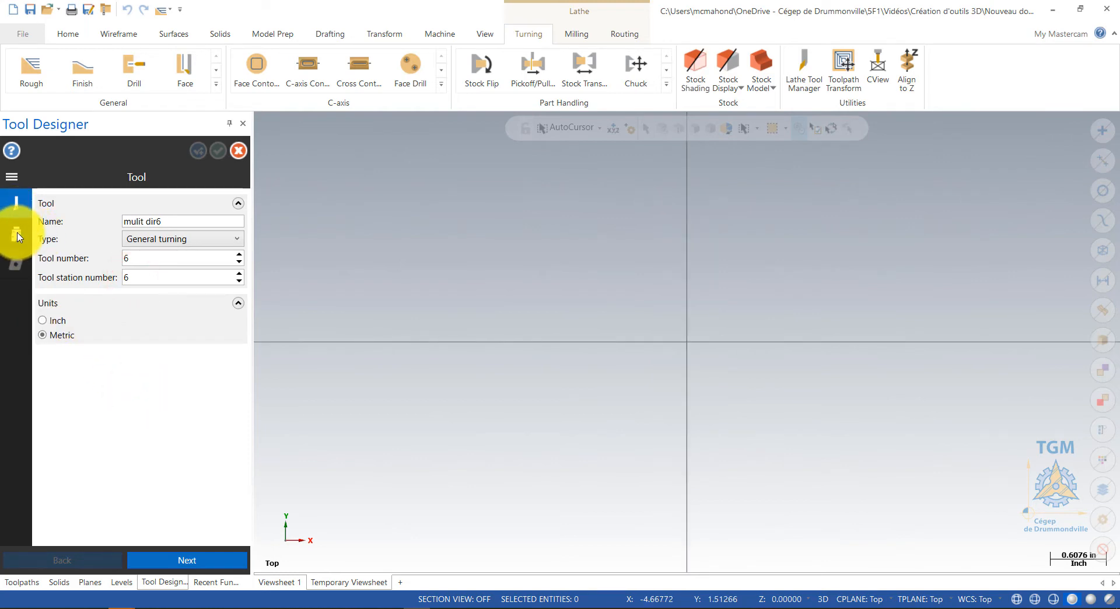
Define the holder model from the existing solids by selecting the shank body and the cutting head body without the insert
{"action": "left_click", "coordinate": [16, 235]}
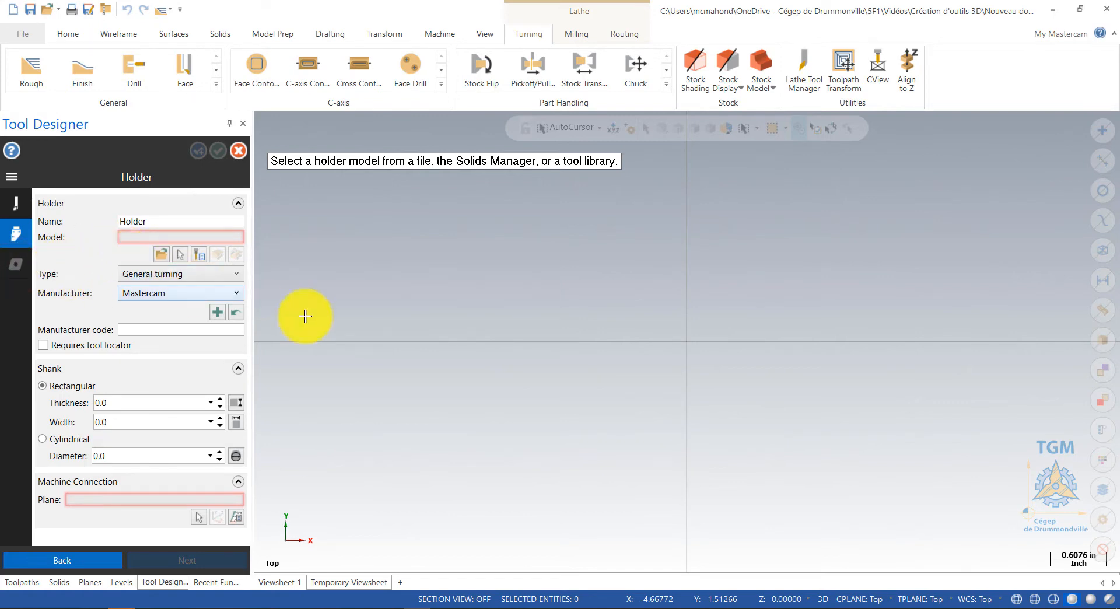
{"action": "left_click", "coordinate": [182, 256]}
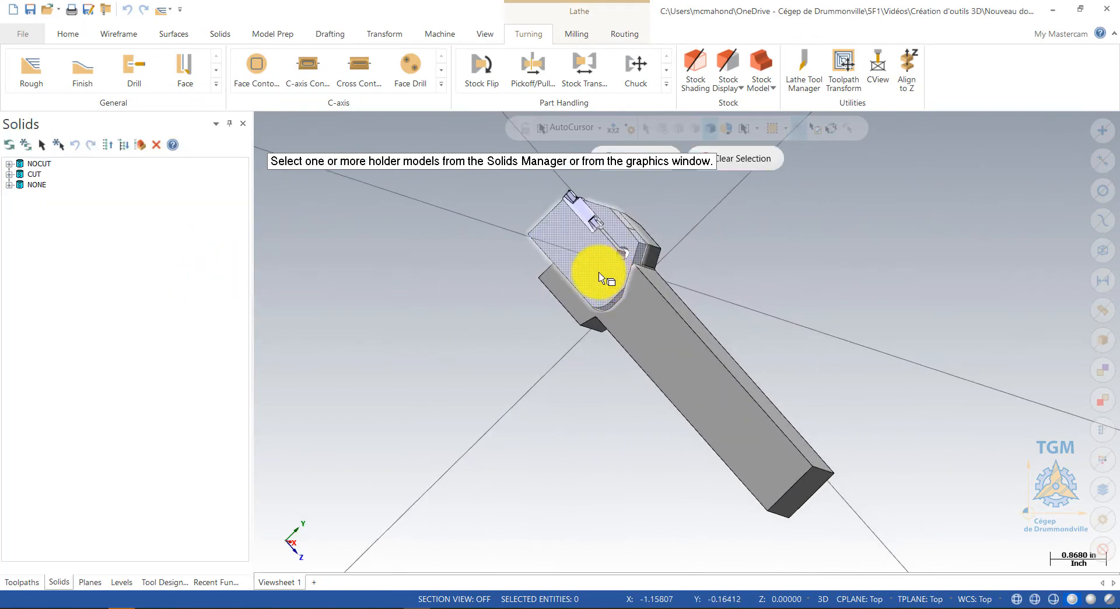
{"action": "left_click", "coordinate": [611, 283]}
{"action": "left_click", "coordinate": [642, 340]}
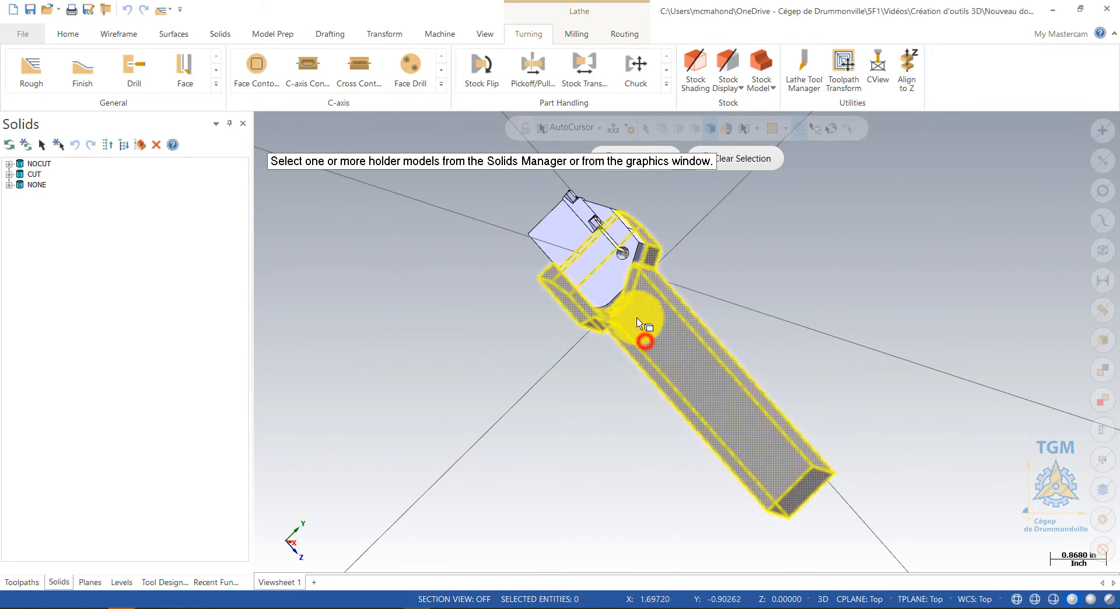
{"action": "left_click", "coordinate": [607, 282]}
{"action": "middle_click_drag", "start_coordinate": [746, 264], "coordinate": [641, 165]}
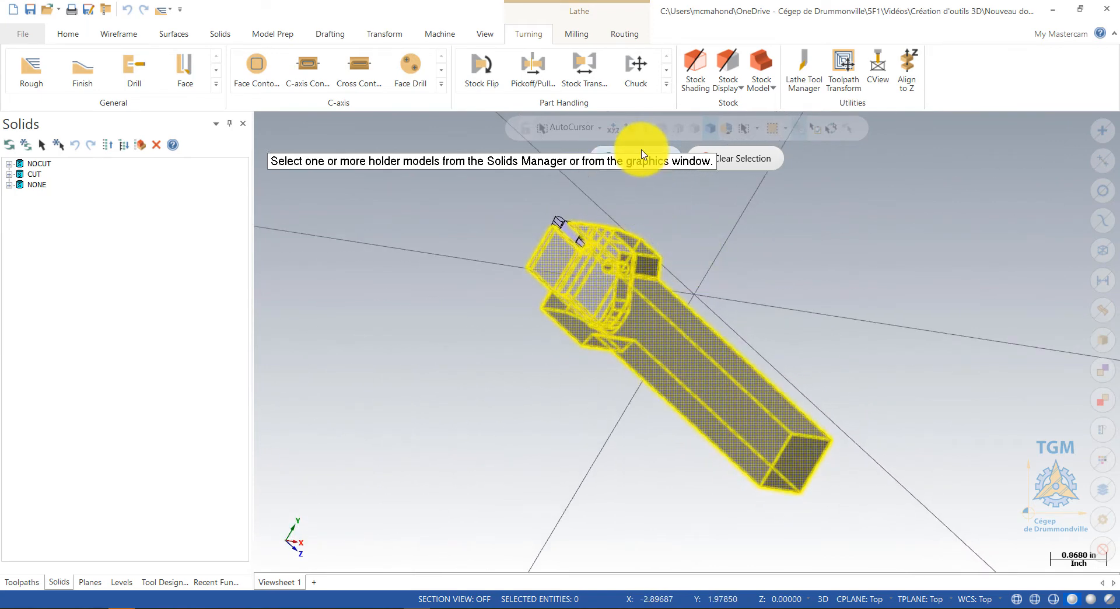
{"action": "left_click", "coordinate": [641, 162]}
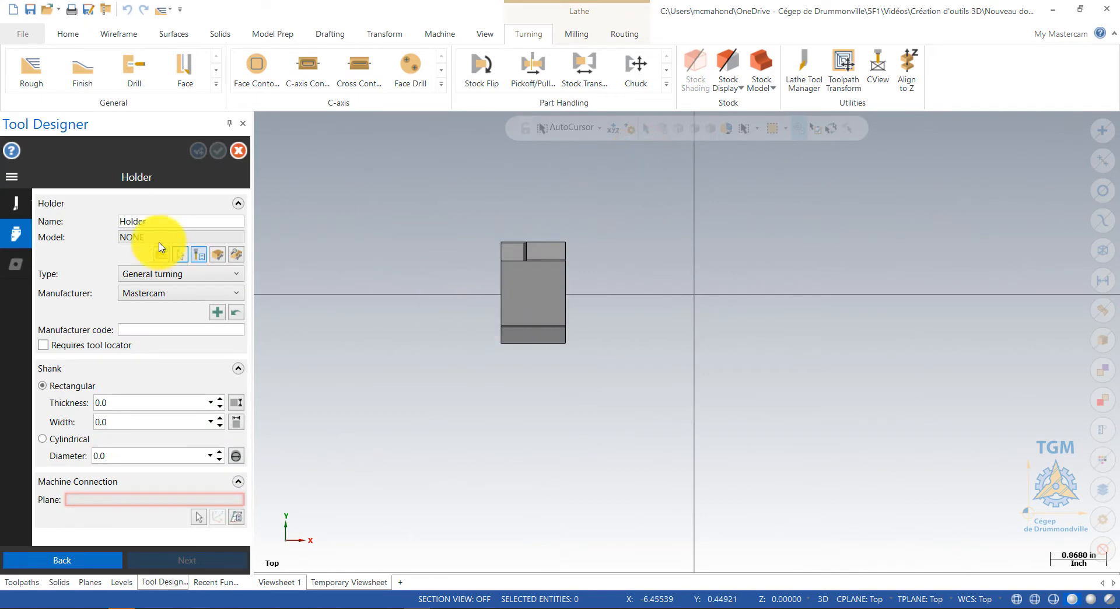
Set the holder's manufacturer to Tungaloy
{"action": "middle_click_drag", "start_coordinate": [389, 328], "coordinate": [555, 336]}
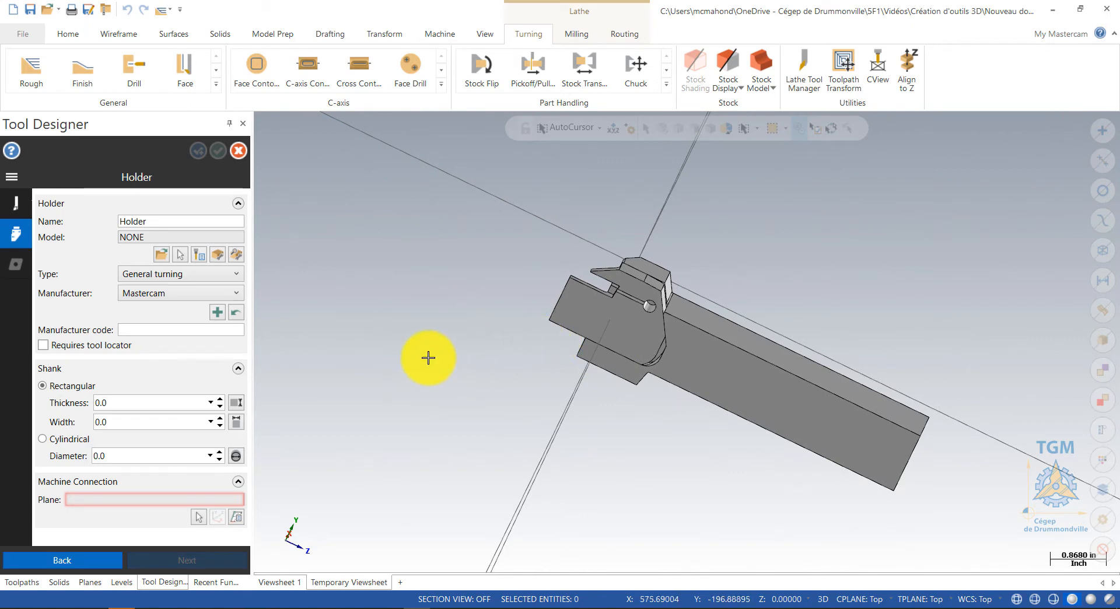
{"action": "left_click", "coordinate": [237, 293]}
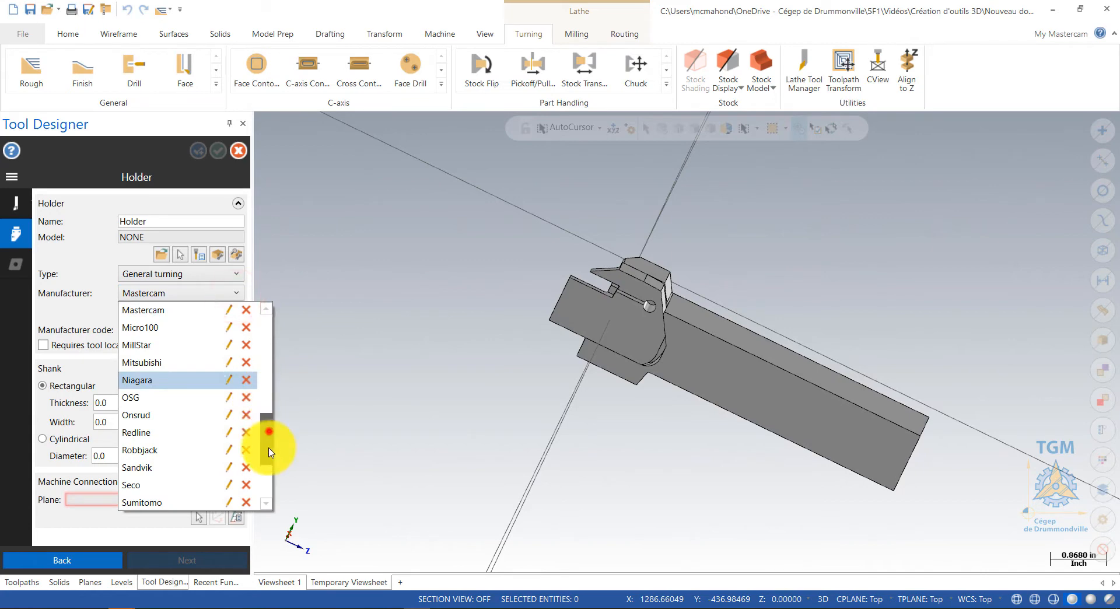
{"action": "left_click_drag", "start_coordinate": [268, 431], "coordinate": [268, 485]}
{"action": "left_click", "coordinate": [187, 398]}
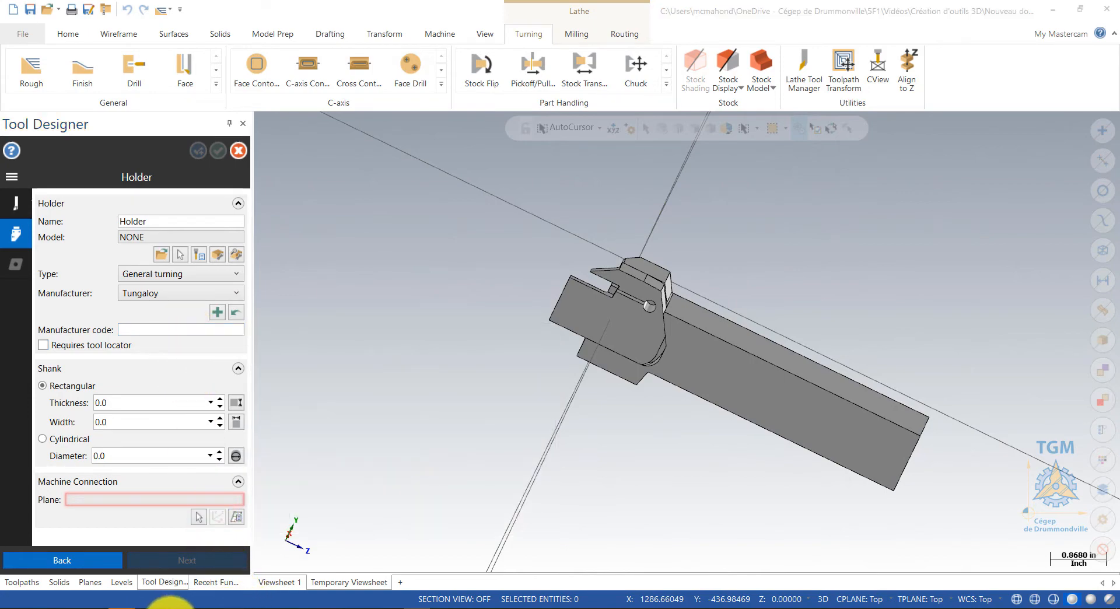
Copy the holder number CHSR16-U (Tête, CAER-4T16) from the Excel tool list into the holder's manufacturer code
{"action": "left_click", "coordinate": [155, 606]}
{"action": "left_click", "coordinate": [487, 367]}
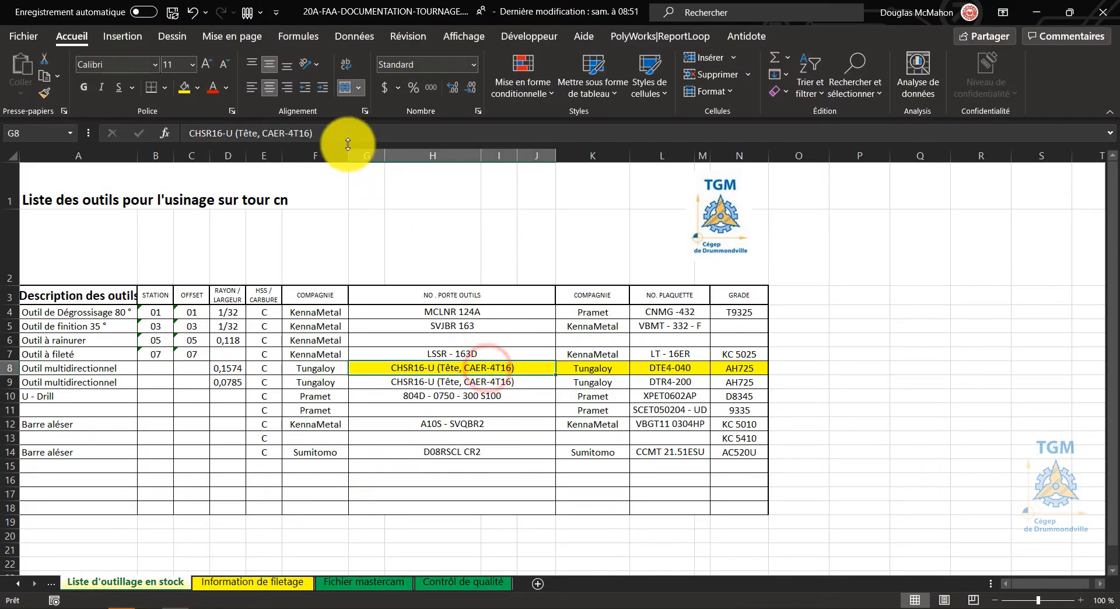
{"action": "left_click", "coordinate": [333, 135]}
{"action": "key", "text": "alt+Tab"}
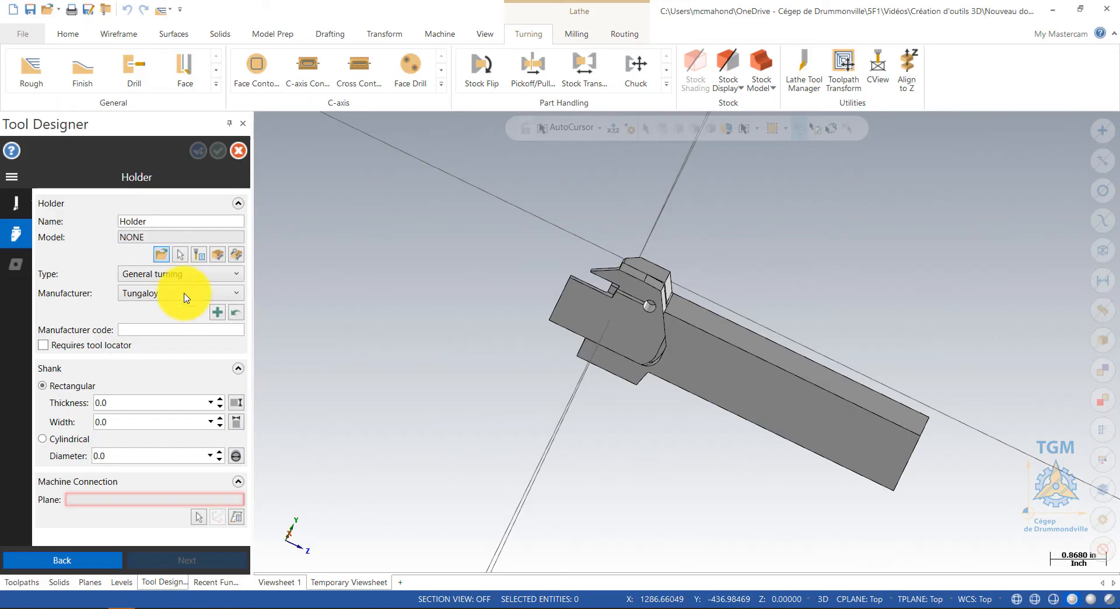
{"action": "type", "text": "CHSR16-U (Tête, CAER-4T16)"}
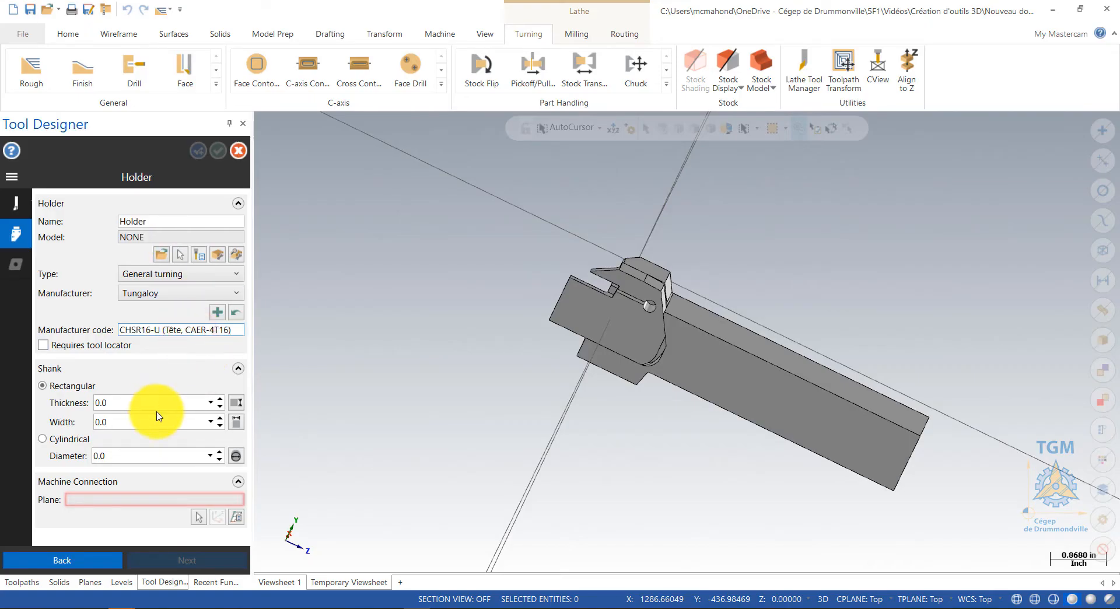
Set the rectangular shank's thickness and width to 1.0 each by taking them from the edges of the shank's end face
{"action": "middle_click_drag", "start_coordinate": [562, 422], "coordinate": [430, 412]}
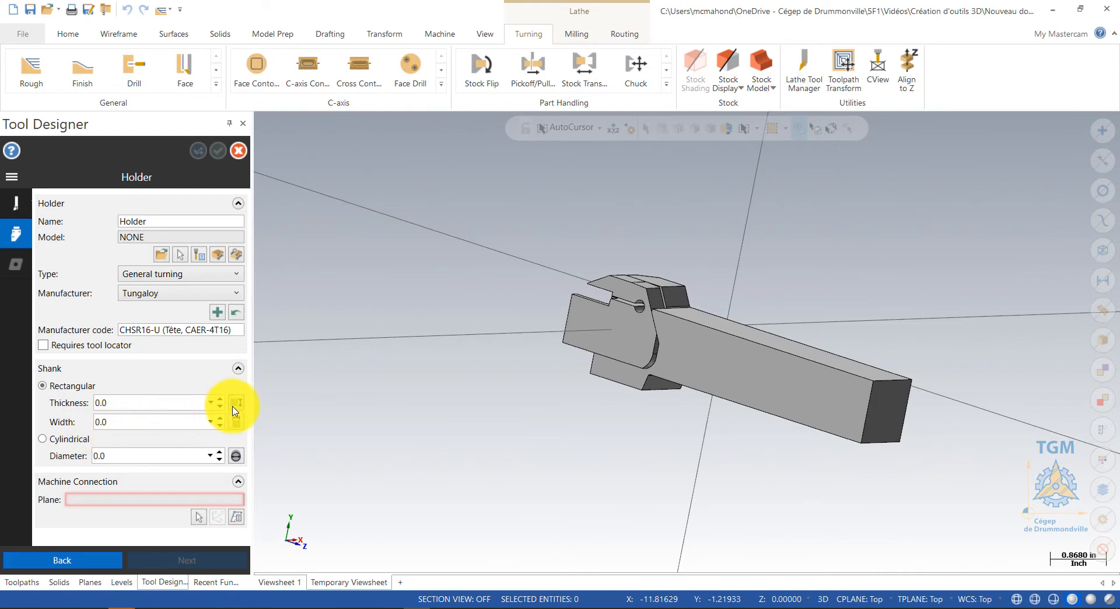
{"action": "mouse_move", "coordinate": [222, 408]}
{"action": "left_click", "coordinate": [237, 403]}
{"action": "left_click", "coordinate": [867, 415]}
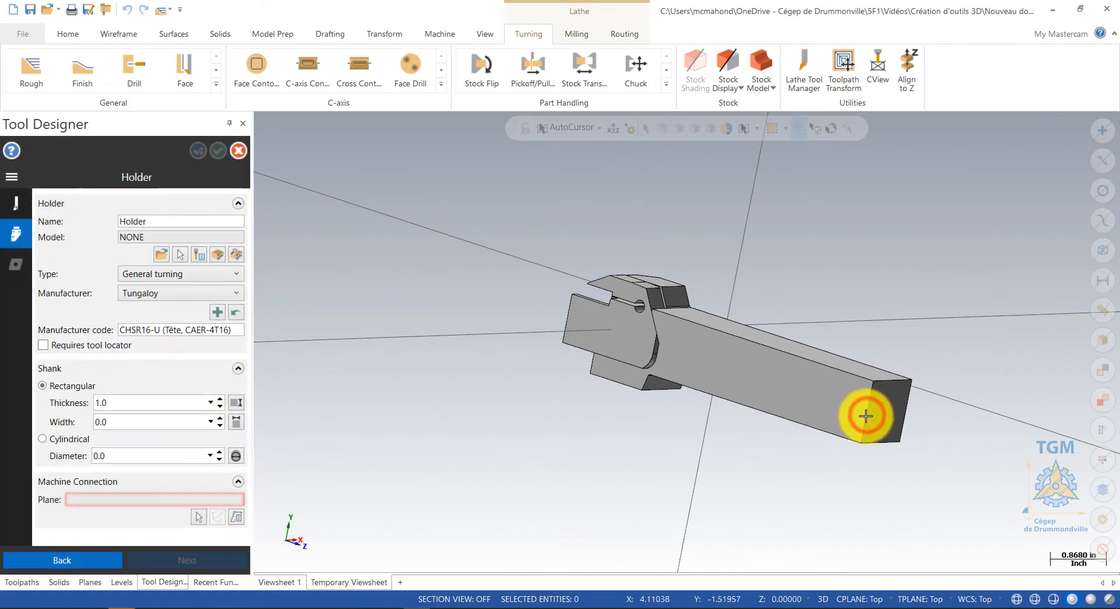
{"action": "left_click", "coordinate": [236, 423]}
{"action": "left_click", "coordinate": [876, 445]}
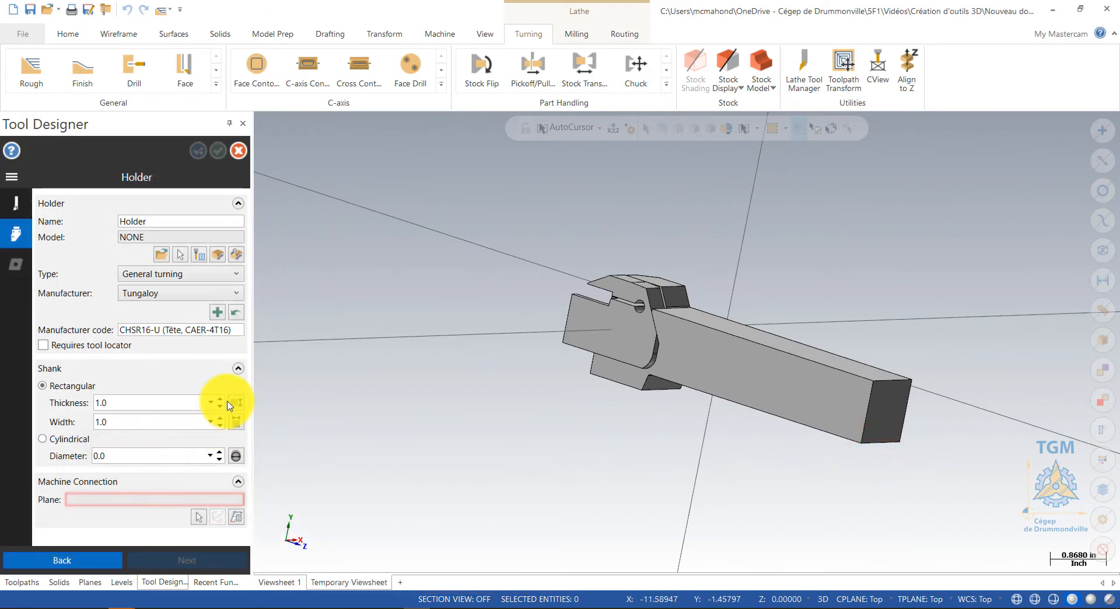
Define the machine connection plane on the rear end face of the holder's shank
{"action": "mouse_move", "coordinate": [157, 508]}
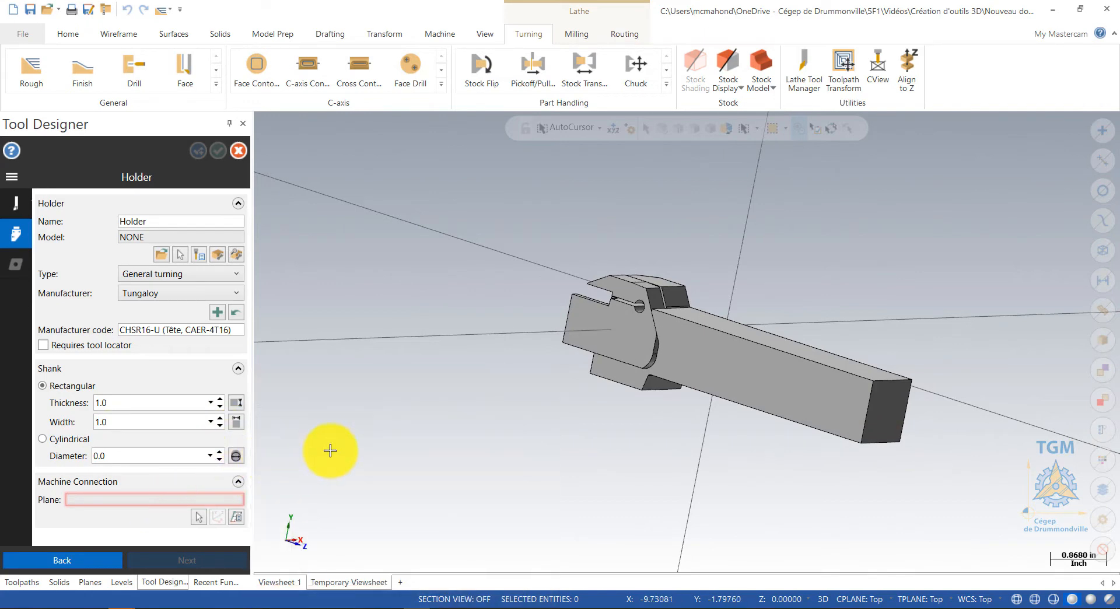
{"action": "left_click", "coordinate": [199, 517]}
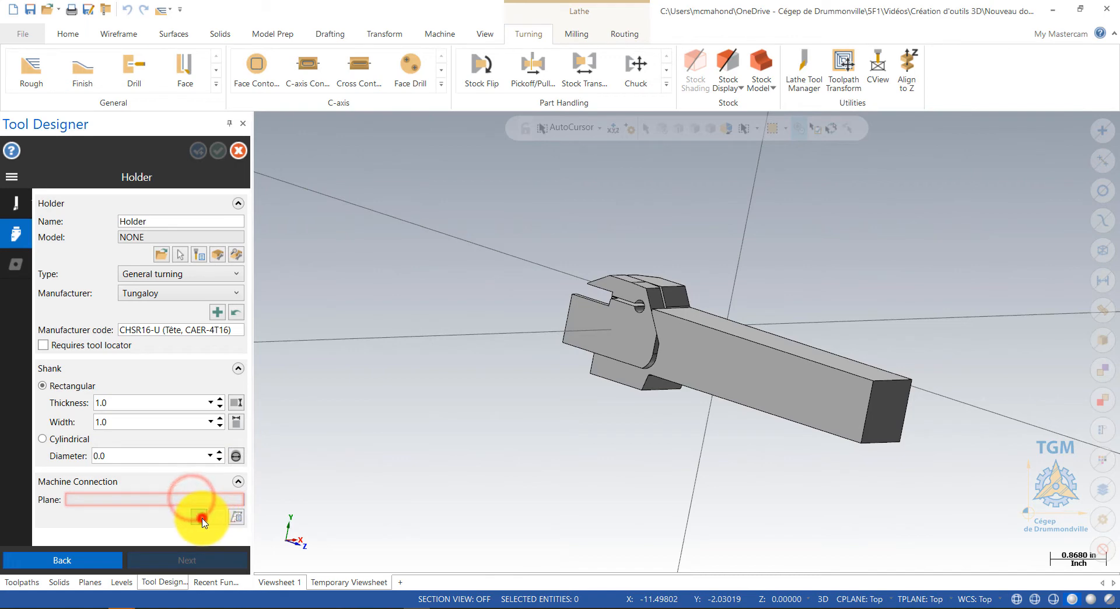
{"action": "left_click", "coordinate": [659, 341]}
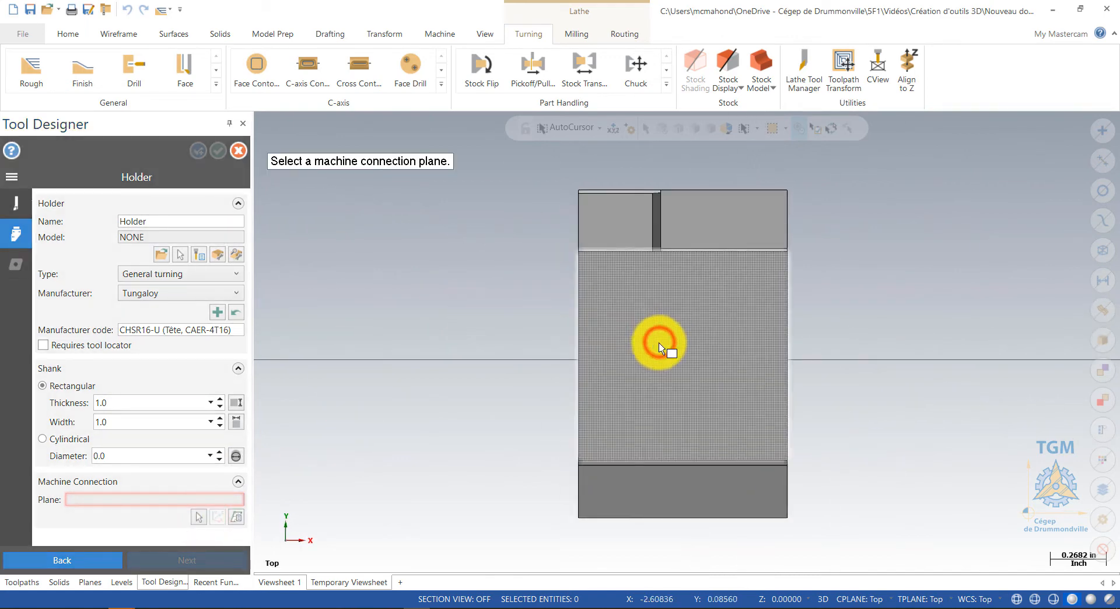
{"action": "middle_click_drag", "start_coordinate": [547, 378], "coordinate": [767, 454]}
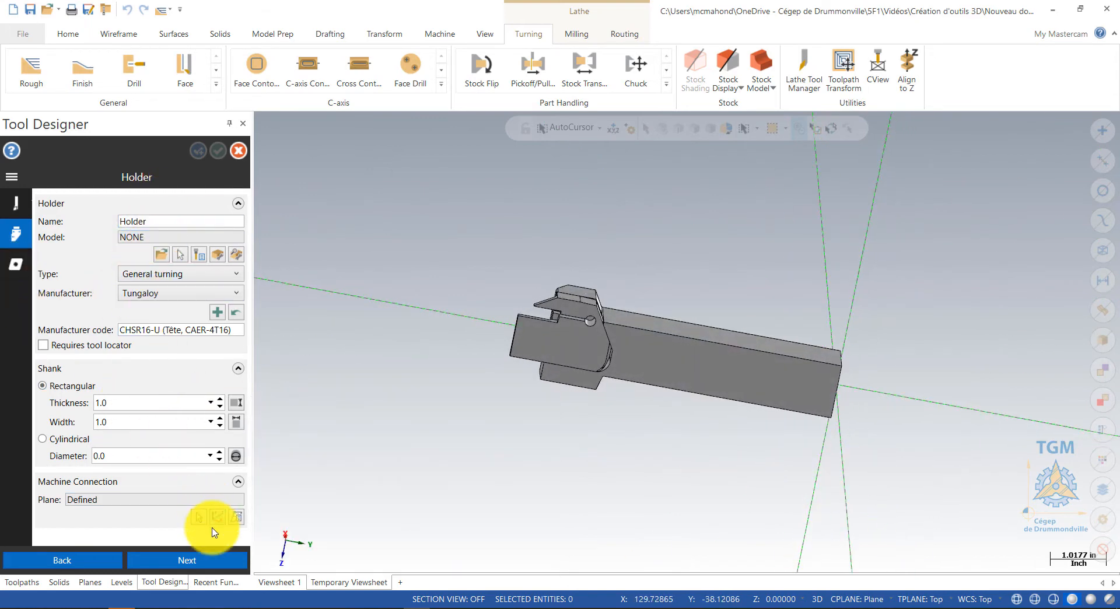
Add a new insert to the tool and name it Multi carré
{"action": "left_click", "coordinate": [198, 560]}
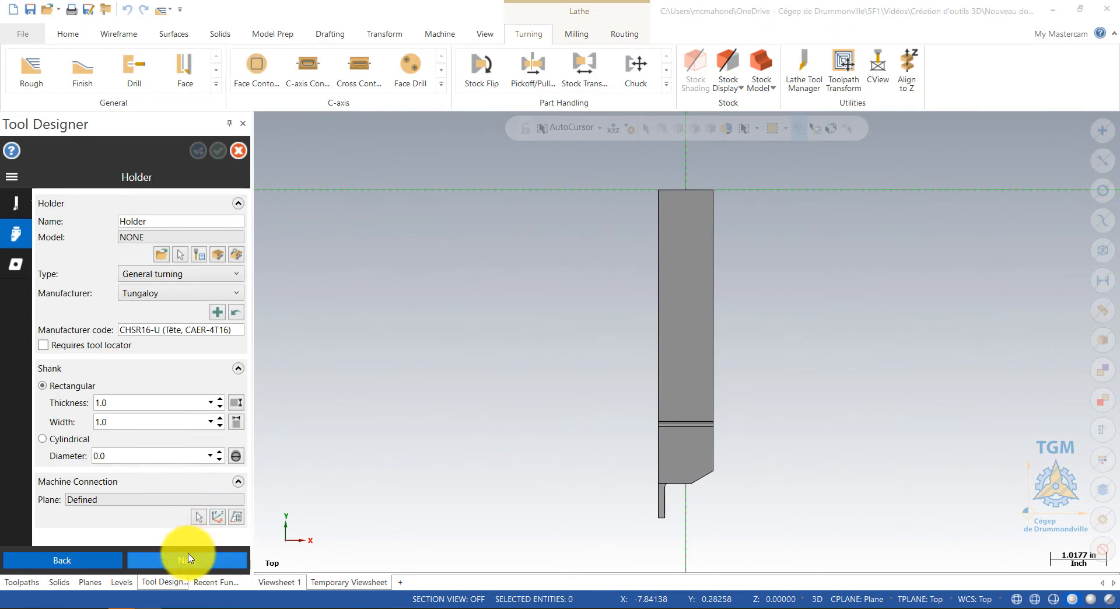
{"action": "left_click", "coordinate": [16, 266]}
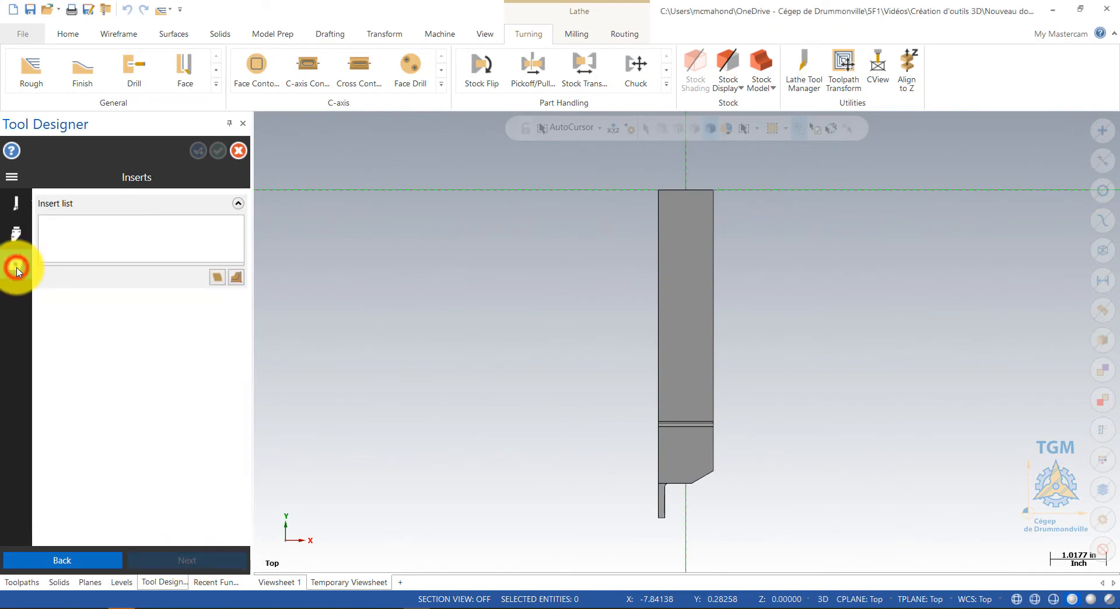
{"action": "right_click", "coordinate": [94, 232]}
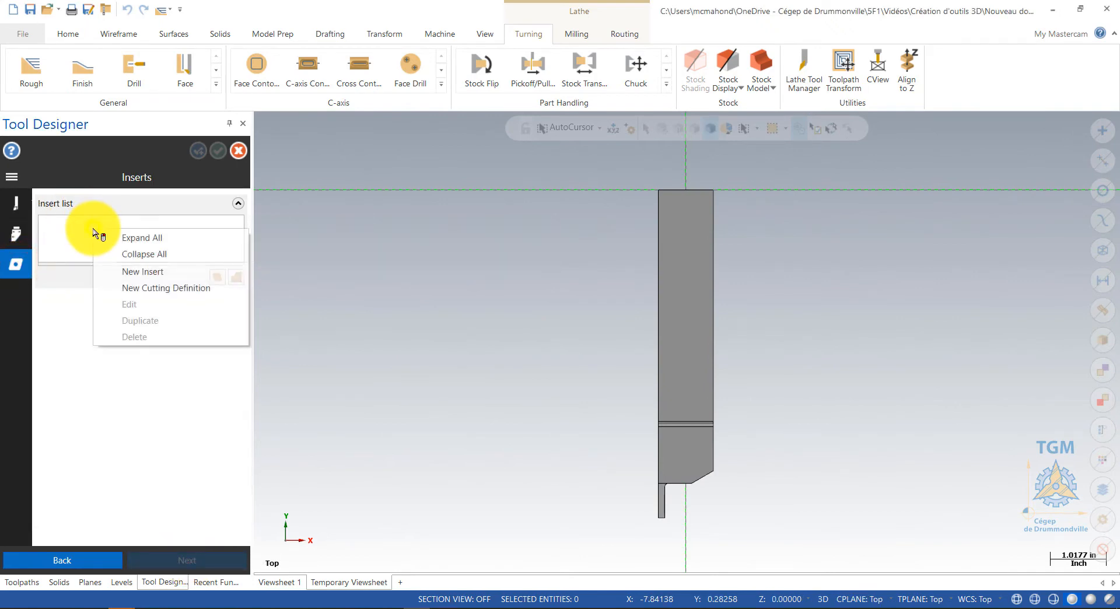
{"action": "left_click", "coordinate": [124, 275]}
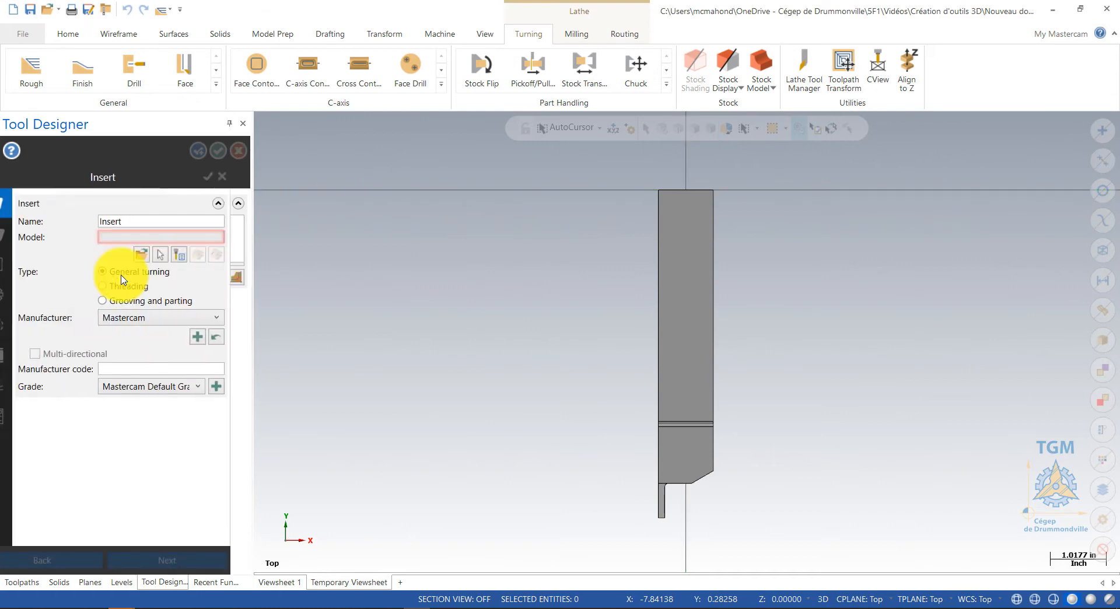
{"action": "double_click", "coordinate": [172, 218]}
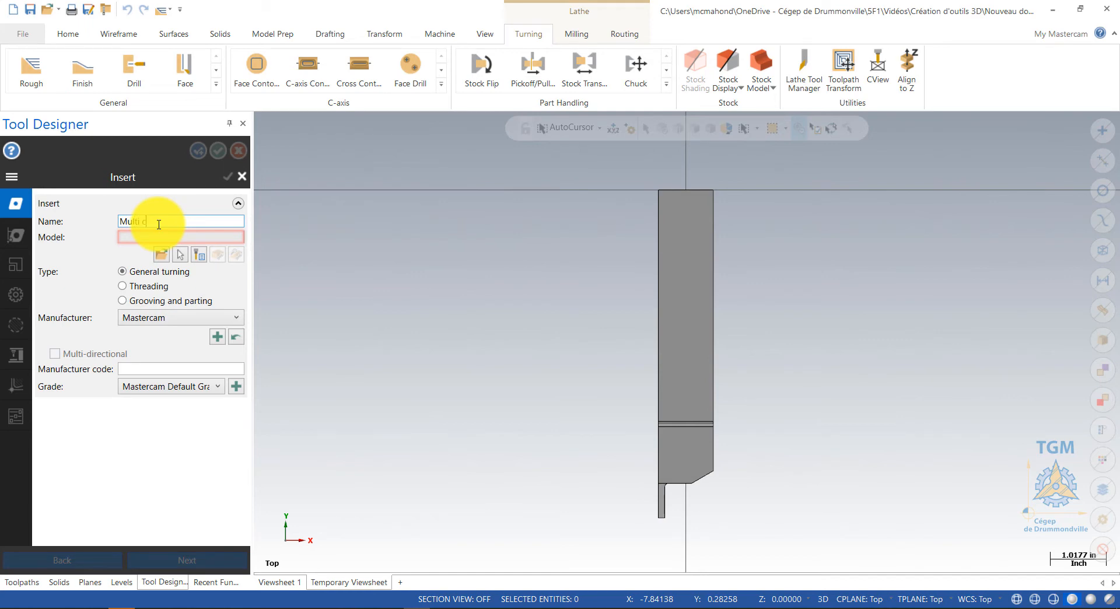
{"action": "type", "text": "Multi carré"}
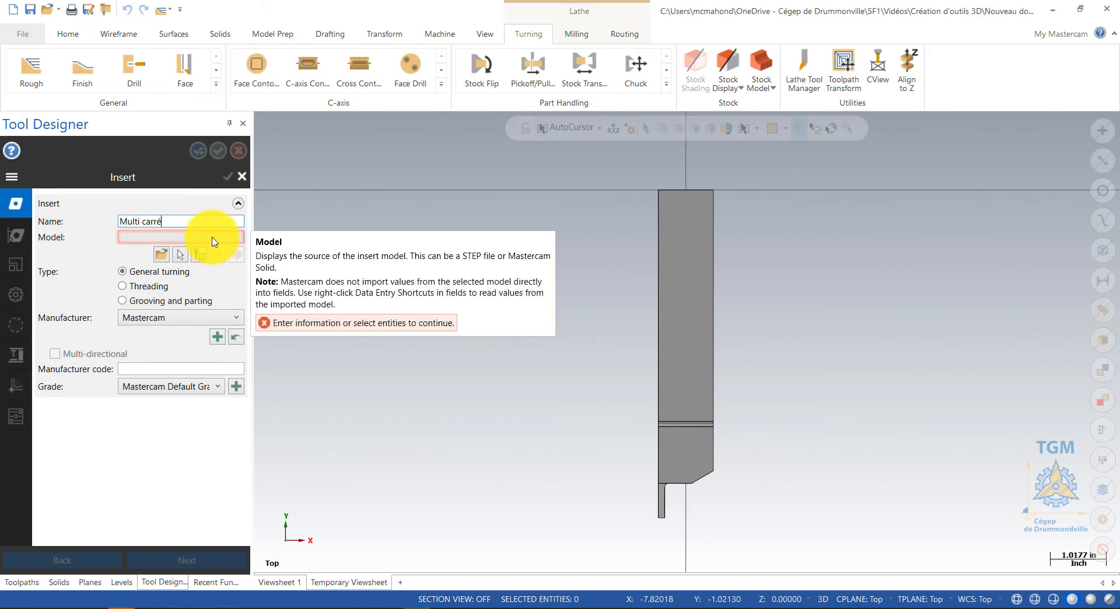
Assign the existing CUT solid as the insert model and set the insert type to Grooving and parting
{"action": "left_click", "coordinate": [213, 239]}
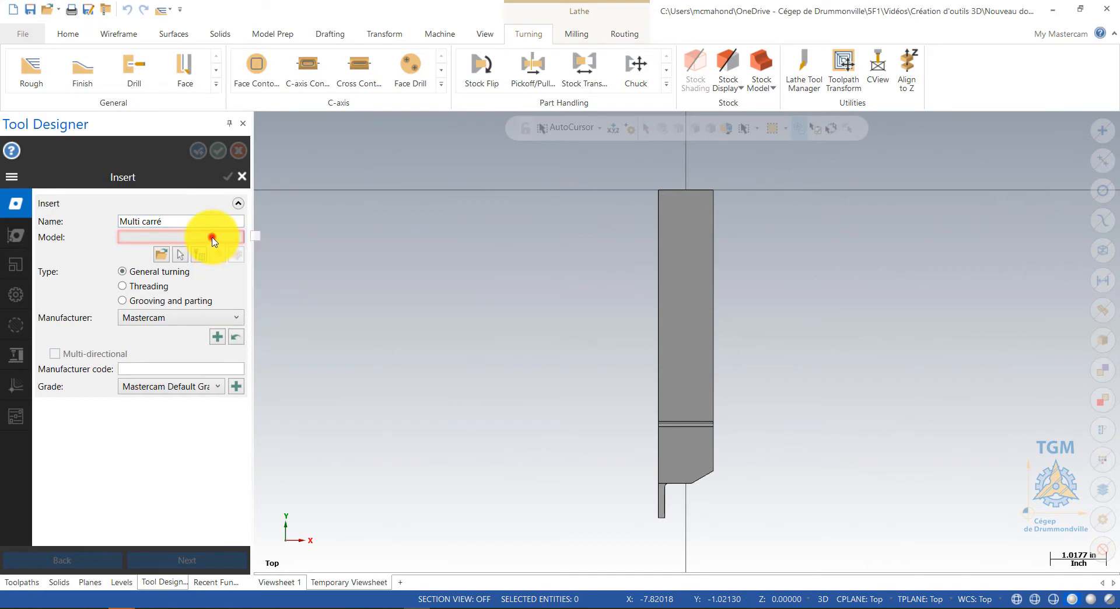
{"action": "left_click", "coordinate": [178, 257]}
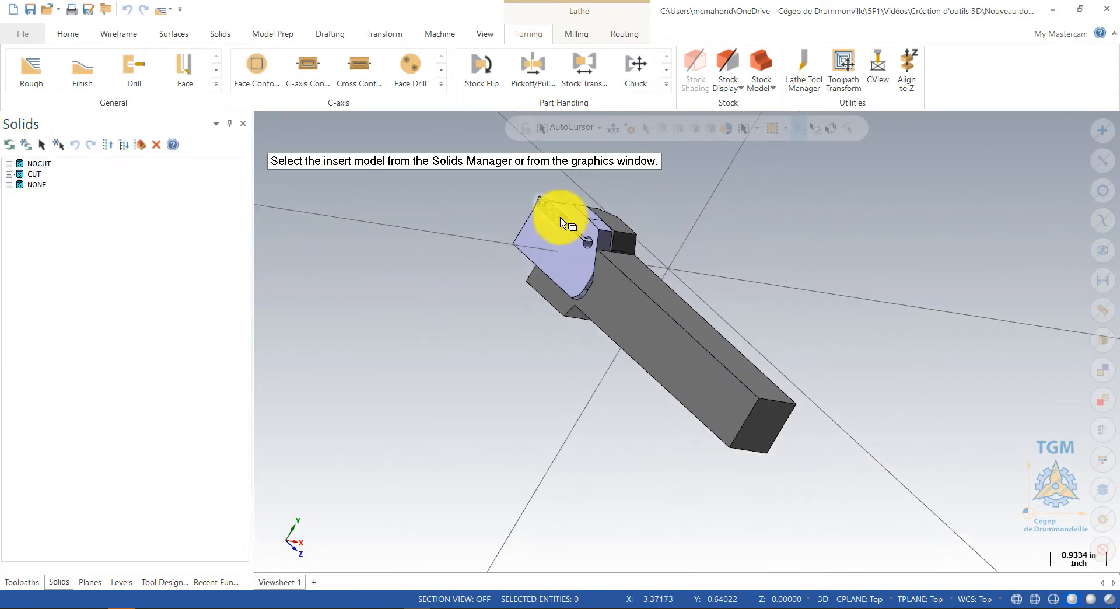
{"action": "left_click", "coordinate": [555, 212]}
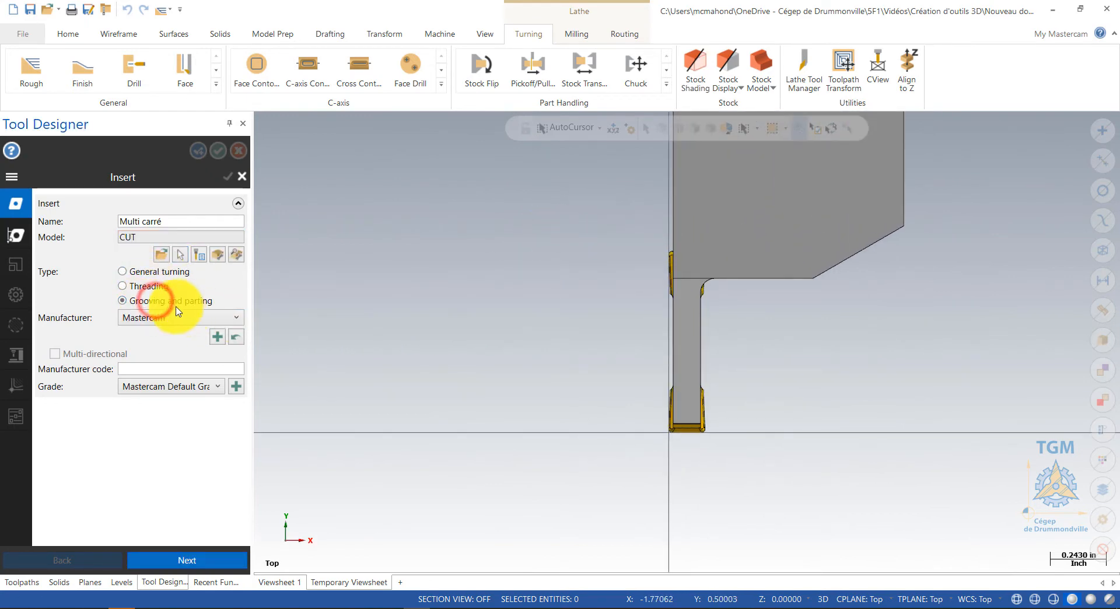
Set the insert's manufacturer to Tungaloy and its manufacturer code to DTE4-040
{"action": "left_click", "coordinate": [238, 317]}
{"action": "scroll", "coordinate": [224, 408], "scroll_direction": "down", "scroll_amount": 3}
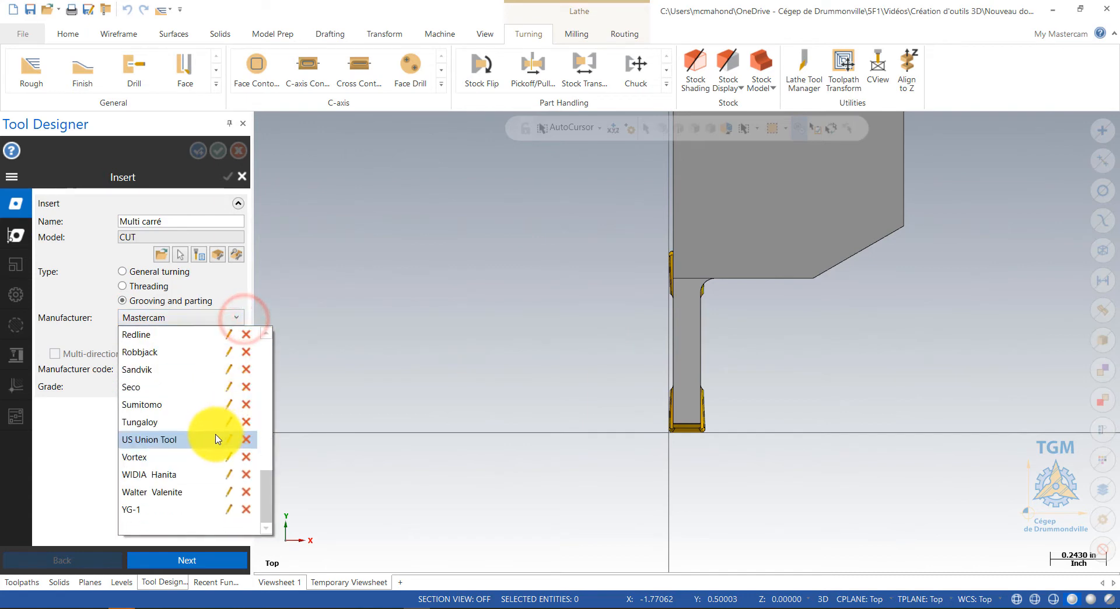
{"action": "left_click", "coordinate": [188, 422]}
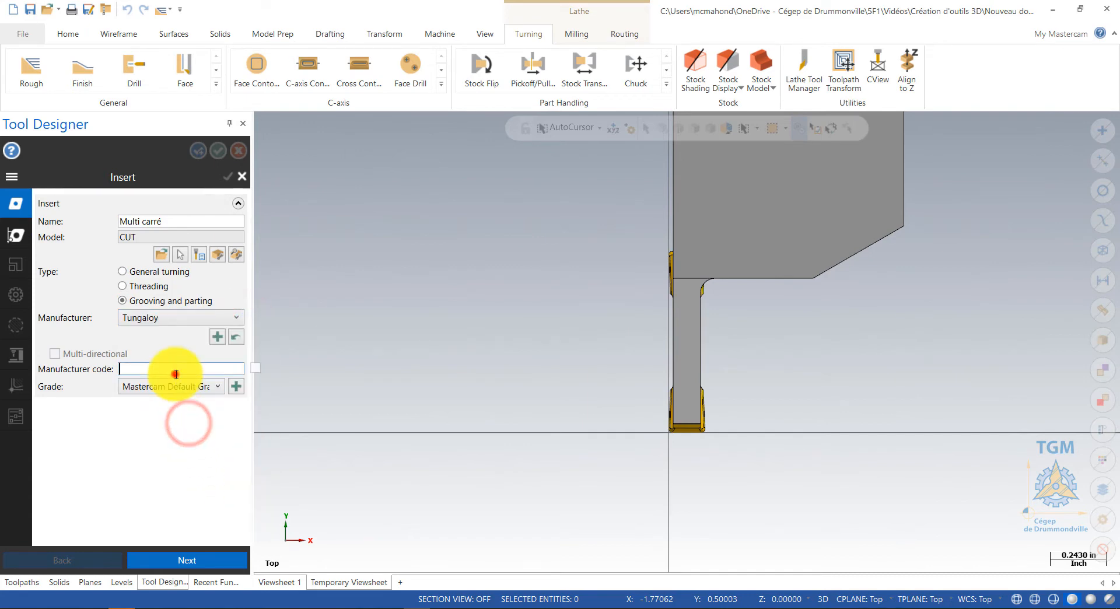
{"action": "left_click", "coordinate": [175, 373]}
{"action": "type", "text": "DTE4-040"}
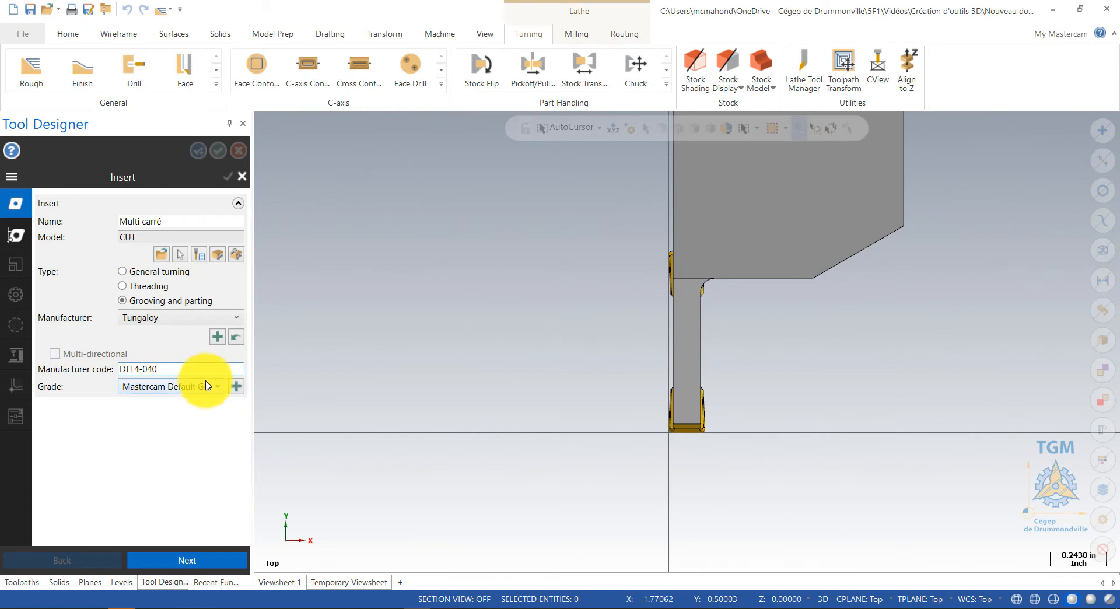
Proceed to the insert's cutting definition and bring its front cutting corner into close-up
{"action": "middle_click_drag", "start_coordinate": [490, 316], "coordinate": [982, 429]}
{"action": "scroll", "coordinate": [981, 429], "scroll_direction": "down", "scroll_amount": 2}
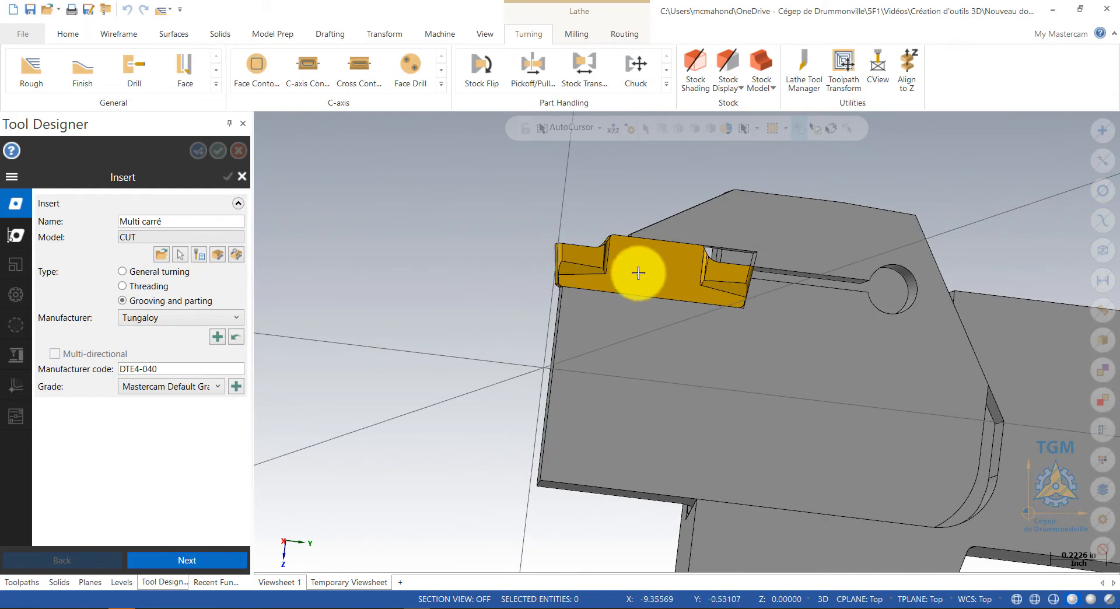
{"action": "scroll", "coordinate": [1000, 327], "scroll_direction": "down", "scroll_amount": 2}
{"action": "scroll", "coordinate": [478, 330], "scroll_direction": "down", "scroll_amount": 2}
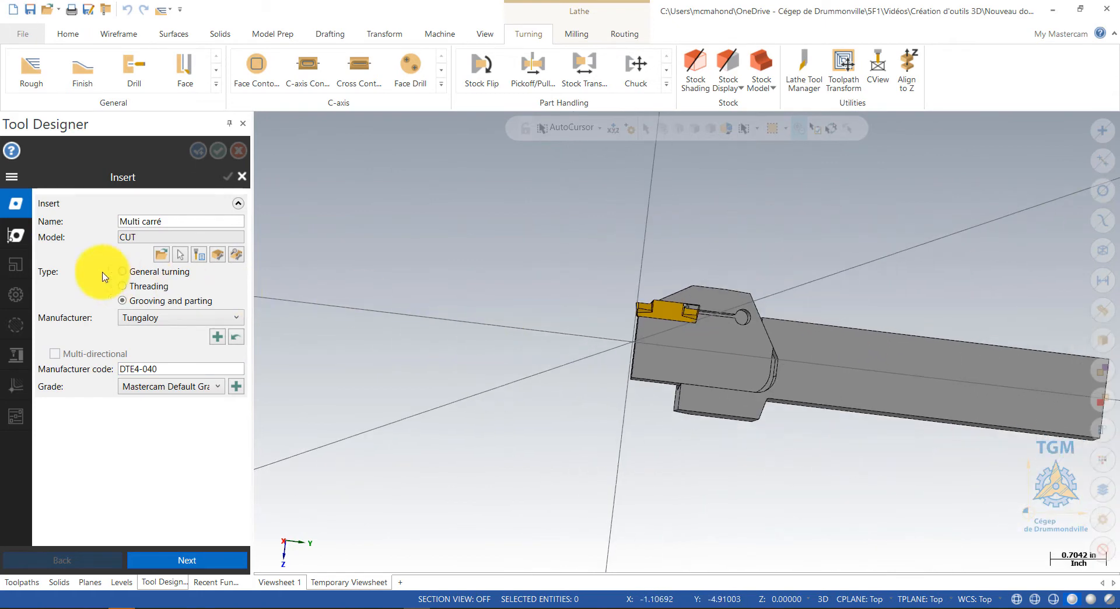
{"action": "left_click", "coordinate": [209, 558]}
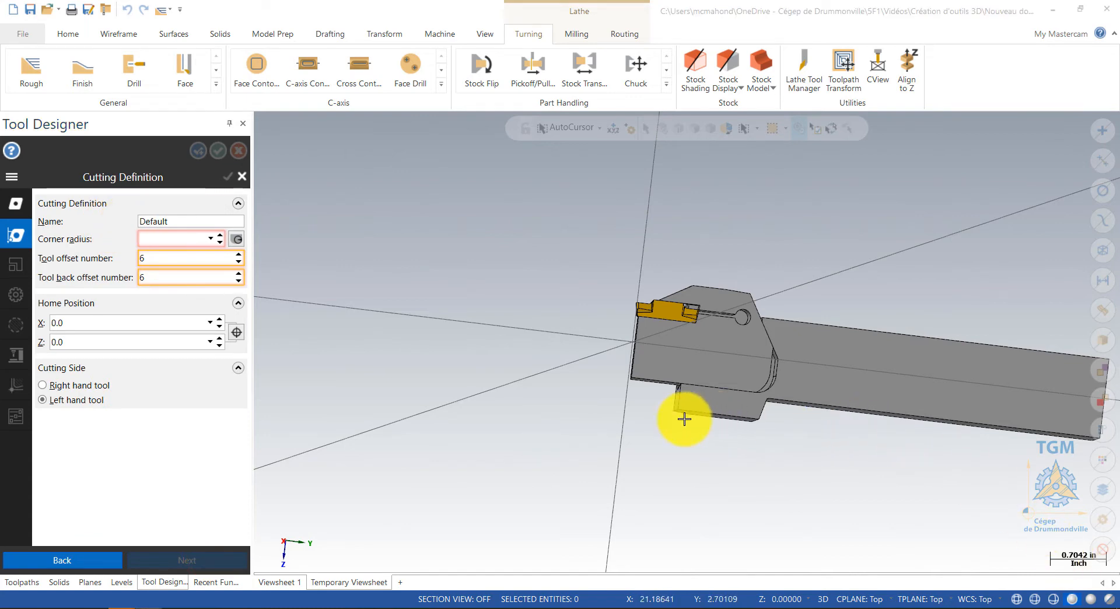
{"action": "mouse_move", "coordinate": [681, 417]}
{"action": "middle_mouse_down"}
{"action": "mouse_move", "coordinate": [701, 459]}
{"action": "mouse_move", "coordinate": [719, 457]}
{"action": "middle_mouse_up"}
{"action": "scroll", "coordinate": [707, 332], "scroll_direction": "up", "scroll_amount": 8}
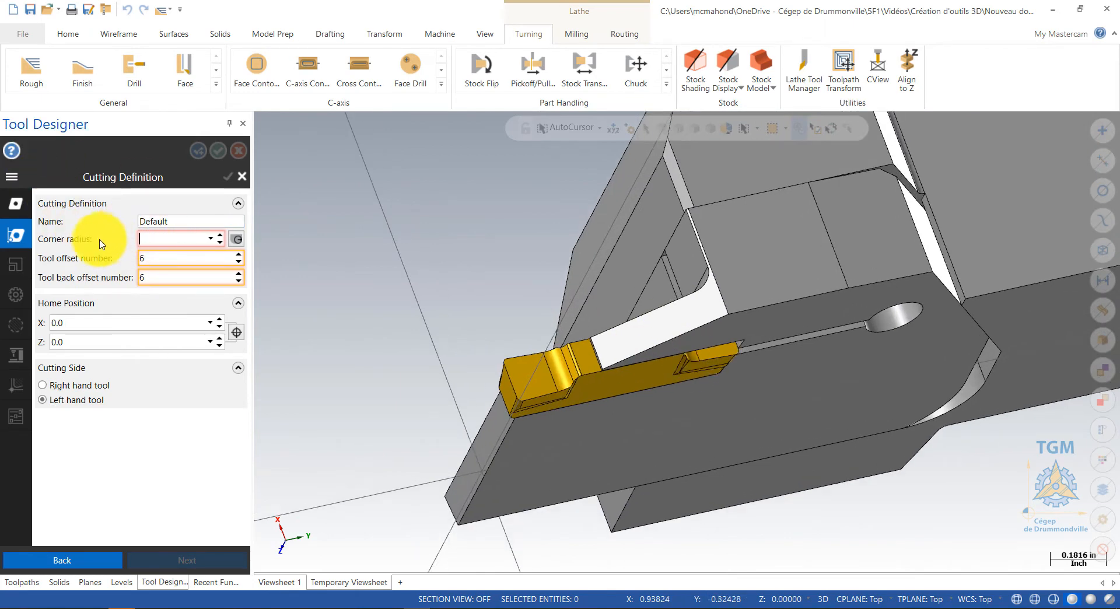
{"action": "scroll", "coordinate": [525, 434], "scroll_direction": "up", "scroll_amount": 8}
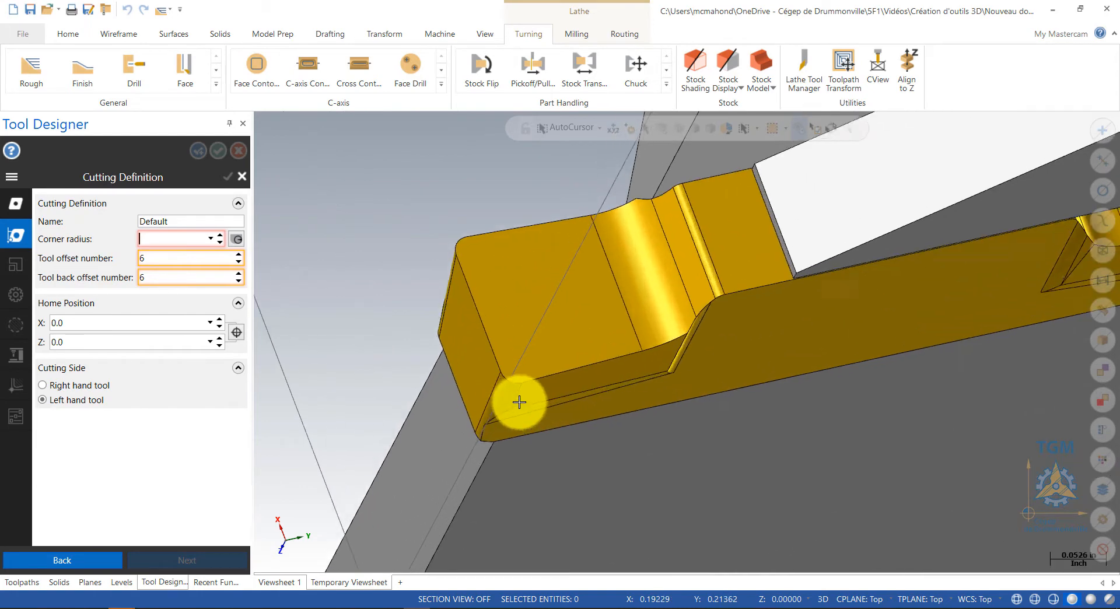
{"action": "scroll", "coordinate": [519, 401], "scroll_direction": "up", "scroll_amount": 2}
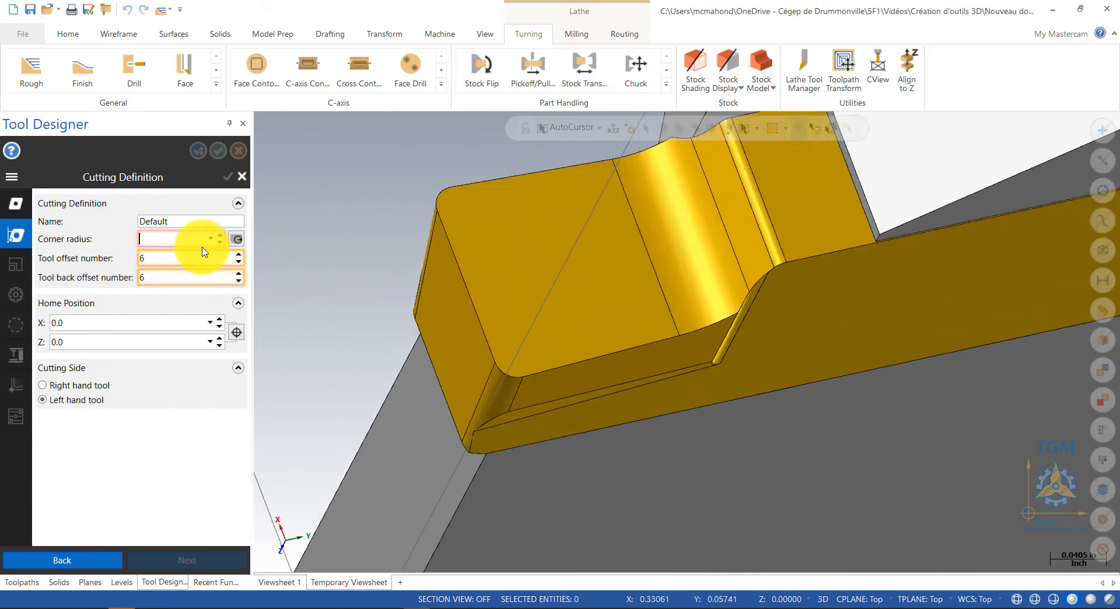
Check the DTE4-040 drawing in the Tungaloy web catalogue and take the 0.01575 corner radius from the insert's rounded front corner
{"action": "key", "text": "alt+Tab"}
{"action": "key", "text": "Tab"}
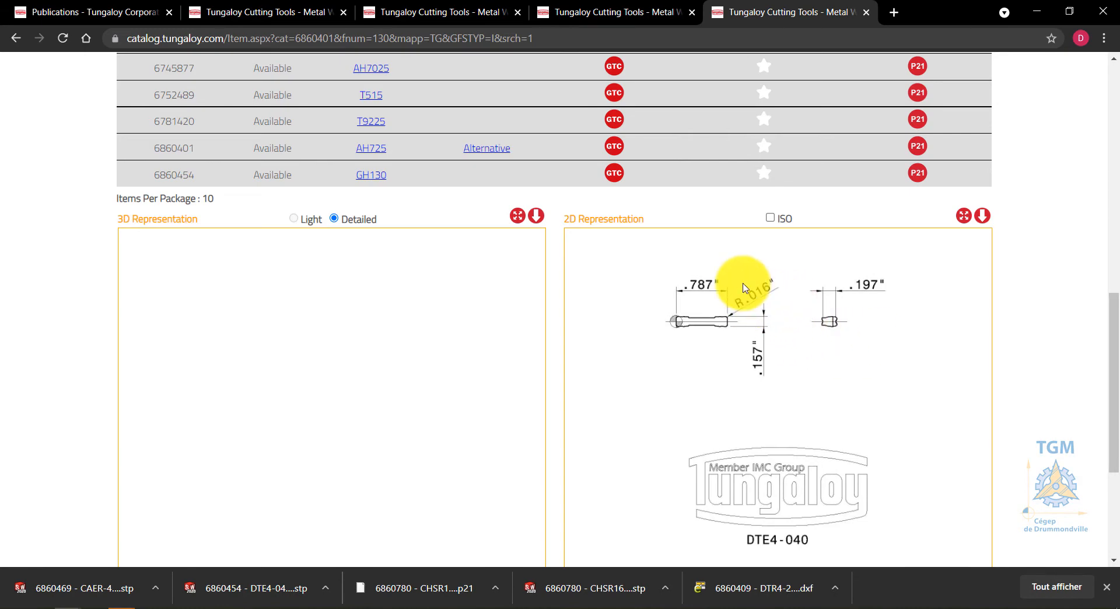
{"action": "key", "text": "alt+Tab"}
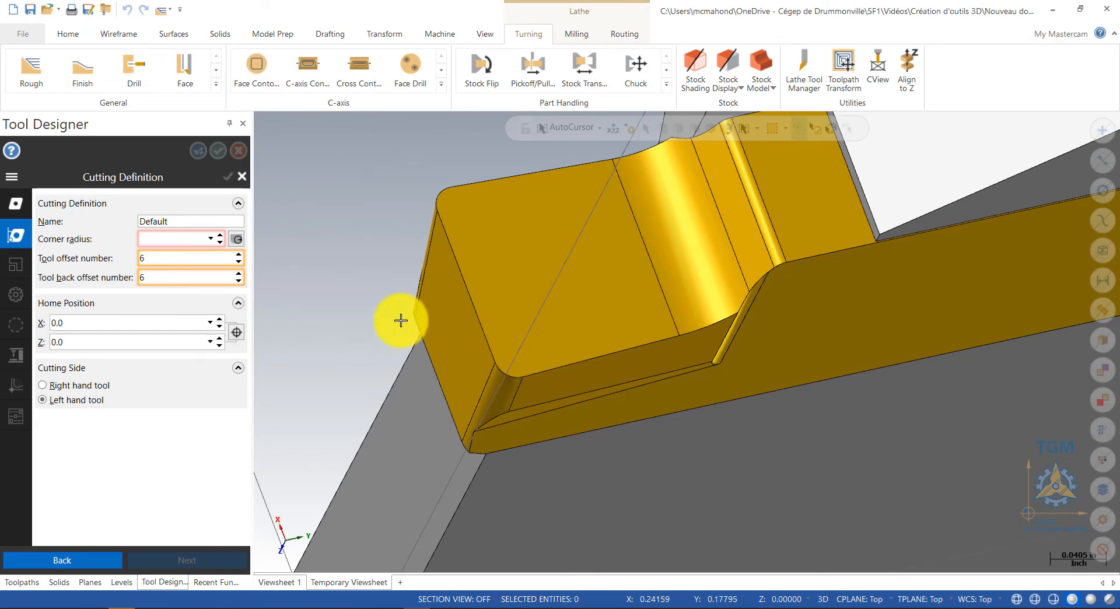
{"action": "left_click", "coordinate": [236, 239]}
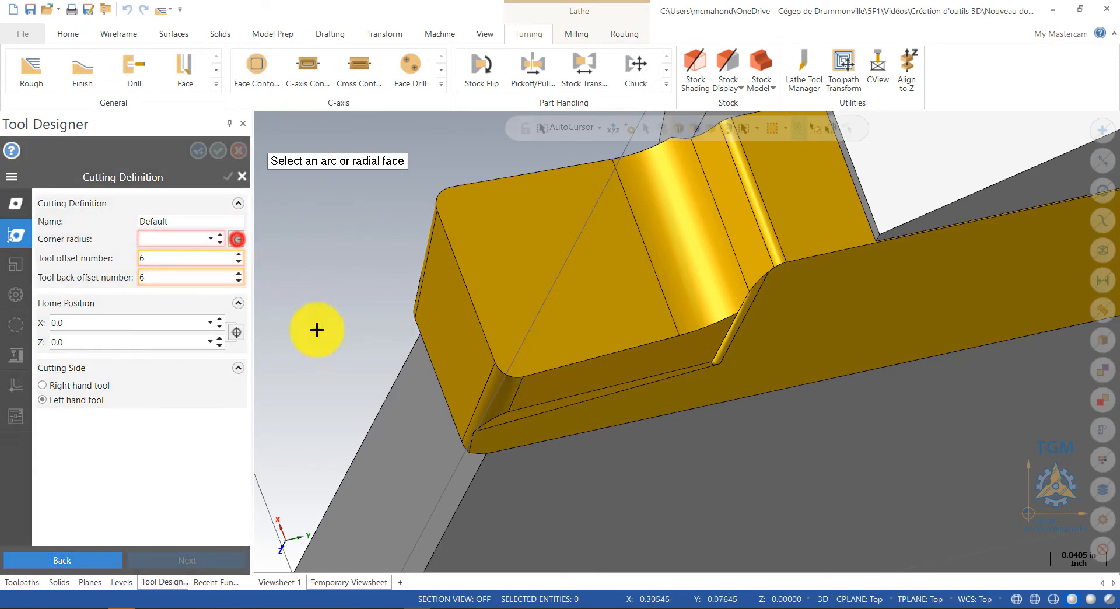
{"action": "left_click", "coordinate": [502, 387]}
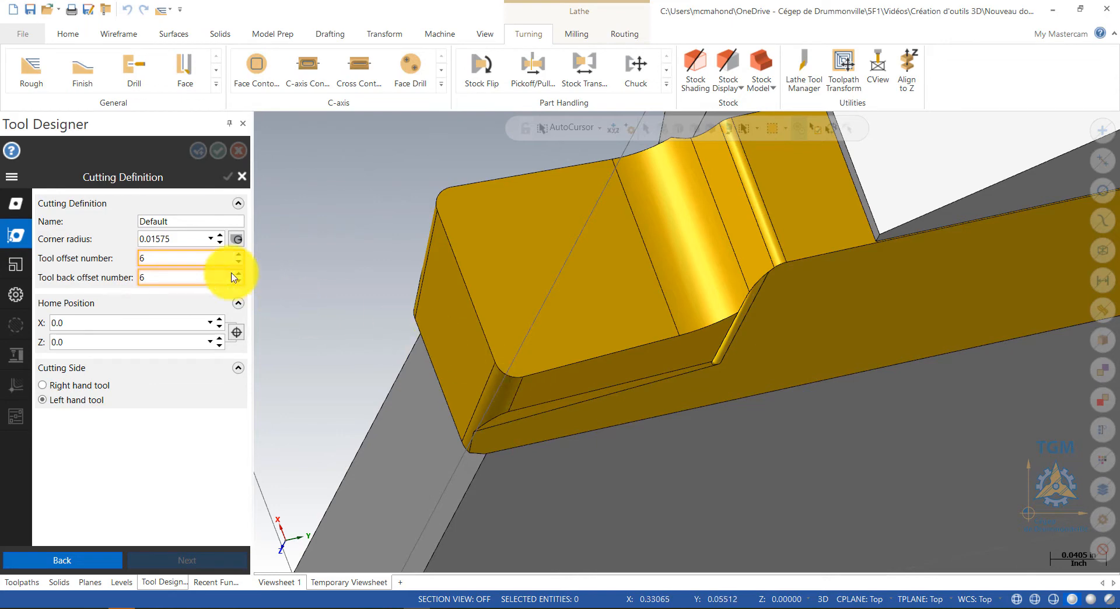
Check the hand of the CHSR16-U holder in the Tungaloy web catalogue
{"action": "left_click", "coordinate": [192, 238]}
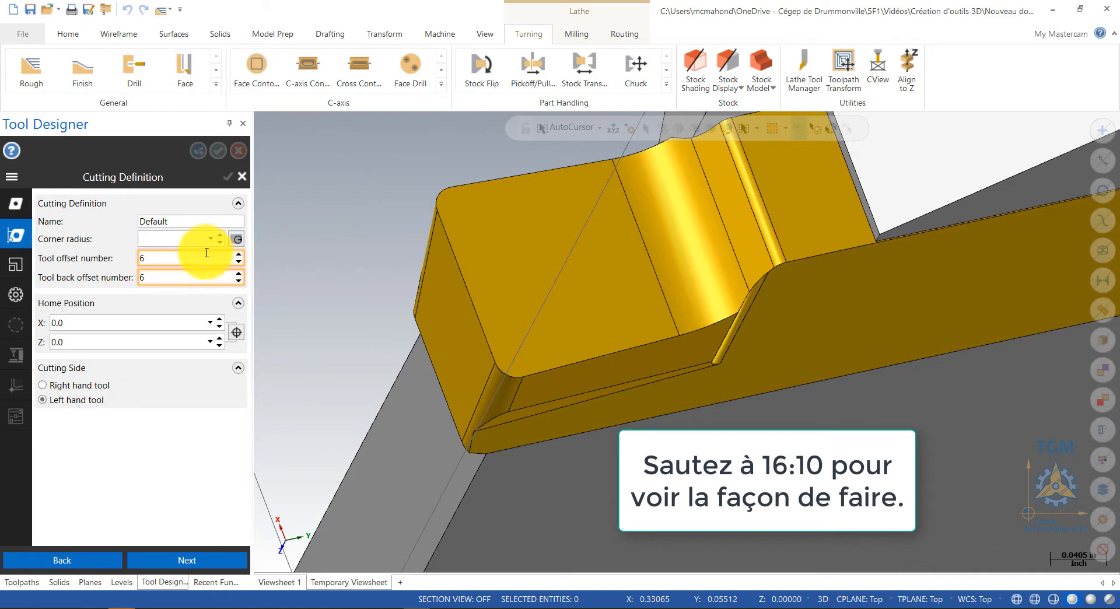
{"action": "mouse_move", "coordinate": [207, 252]}
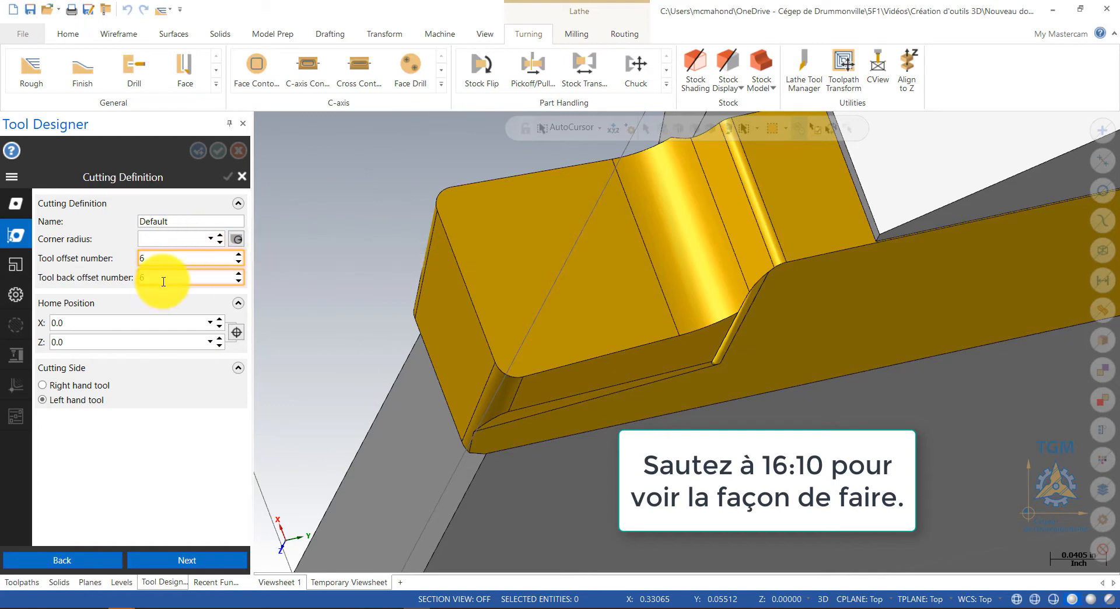
{"action": "mouse_move", "coordinate": [209, 273]}
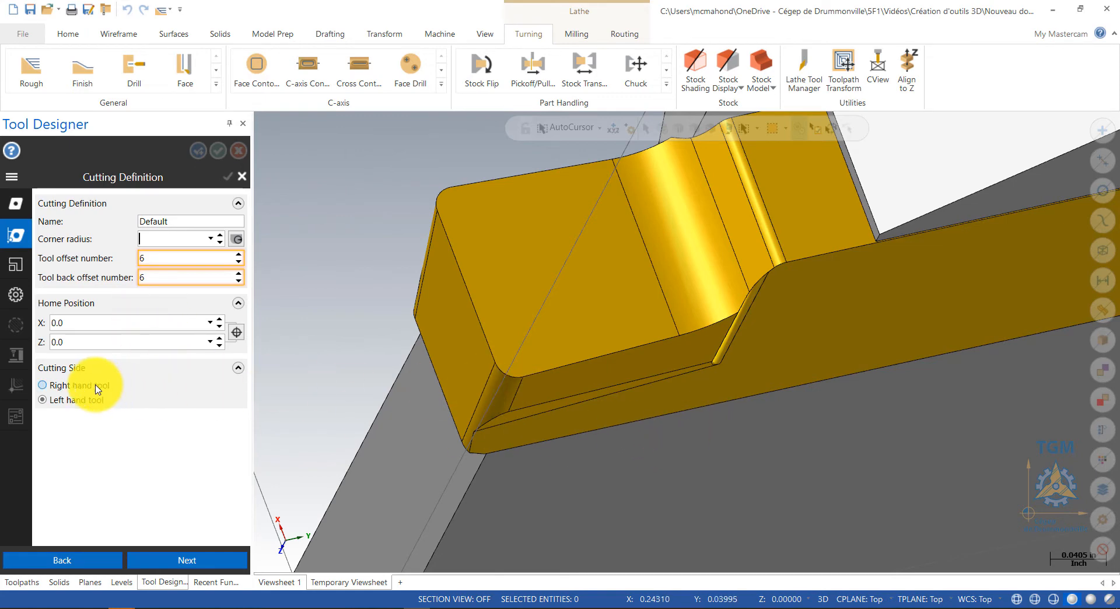
{"action": "mouse_move", "coordinate": [76, 387]}
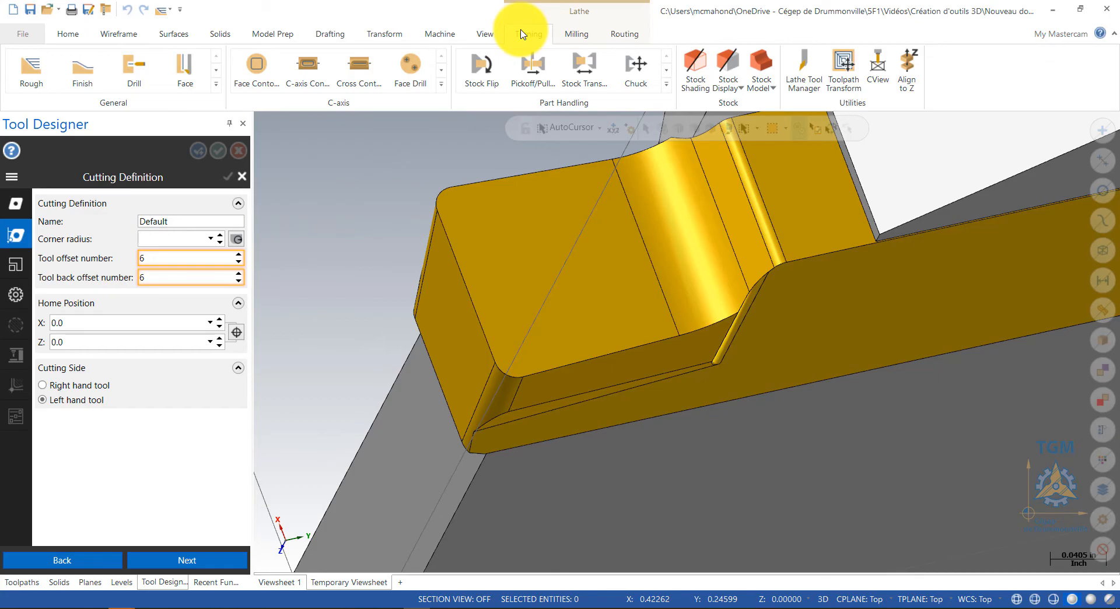
{"action": "key", "text": "alt+Tab"}
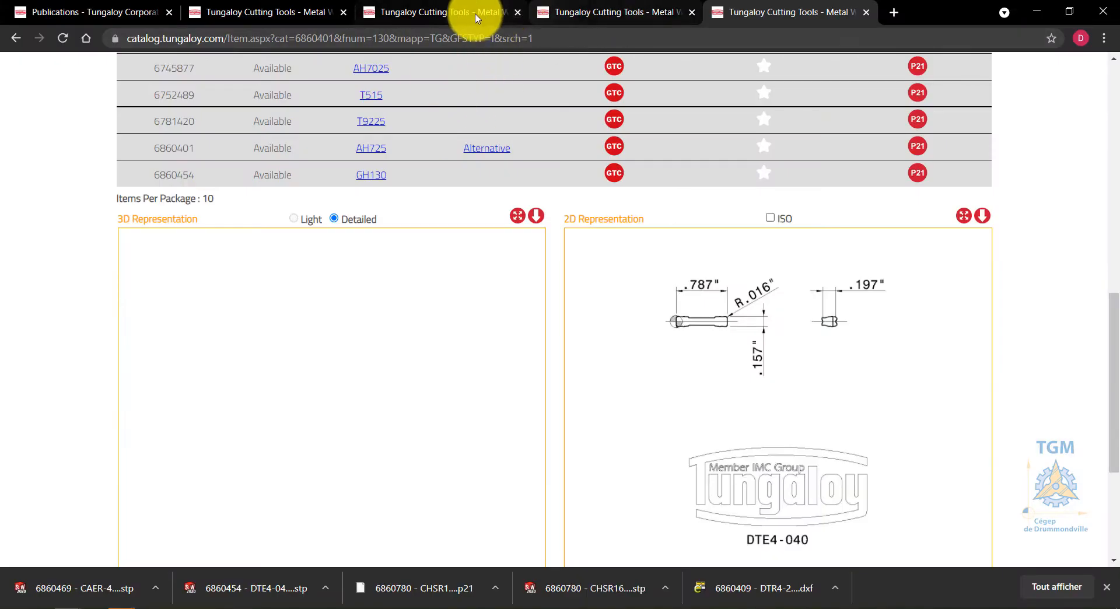
{"action": "left_click", "coordinate": [477, 17]}
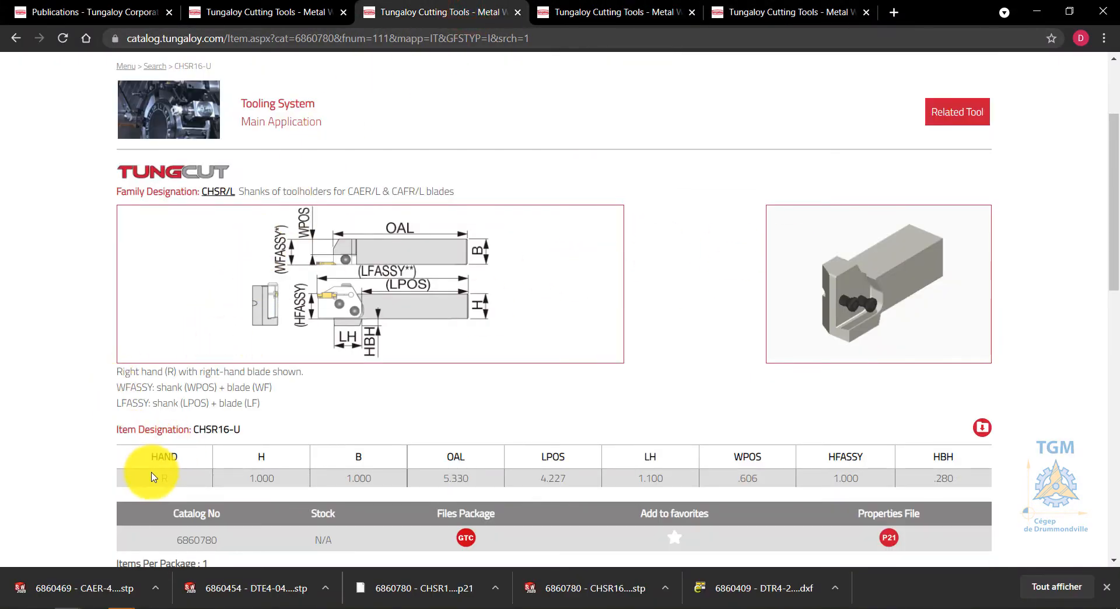
{"action": "left_click_drag", "start_coordinate": [158, 477], "coordinate": [197, 488]}
{"action": "key", "text": "alt+Tab"}
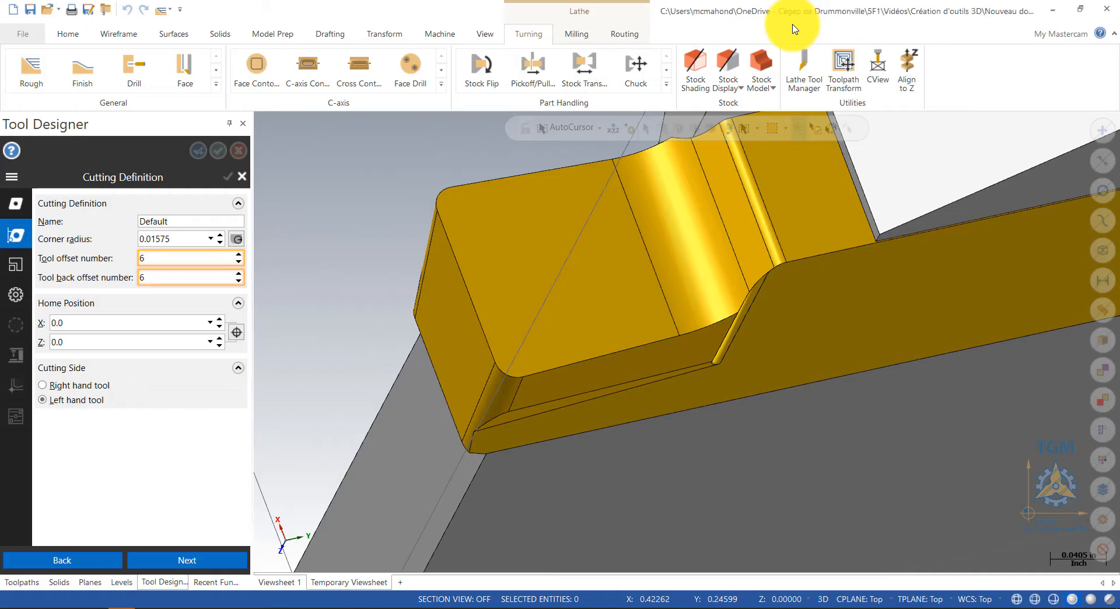
Set the cutting side to Right hand tool, keeping the 0.01575 corner radius
{"action": "left_click", "coordinate": [72, 389]}
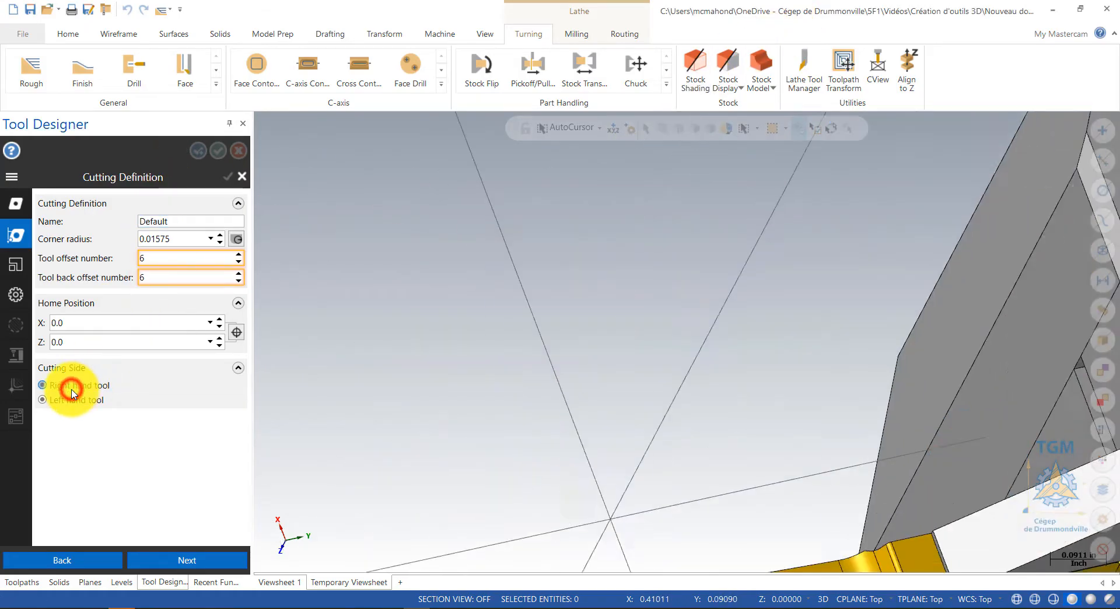
{"action": "scroll", "coordinate": [1029, 467], "scroll_direction": "up", "scroll_amount": 5}
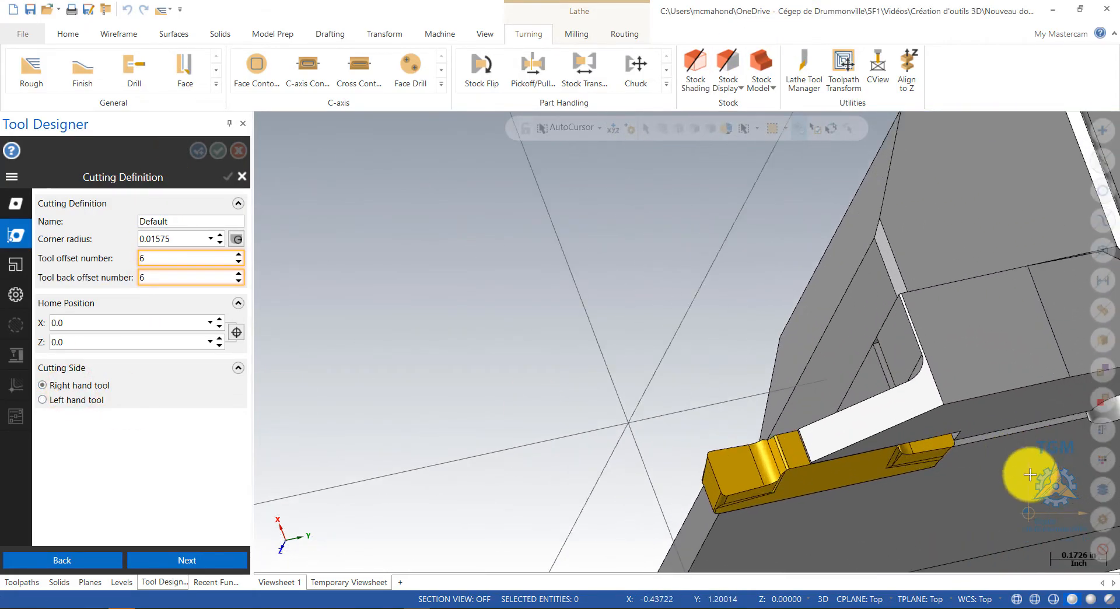
{"action": "scroll", "coordinate": [1029, 474], "scroll_direction": "up", "scroll_amount": 1}
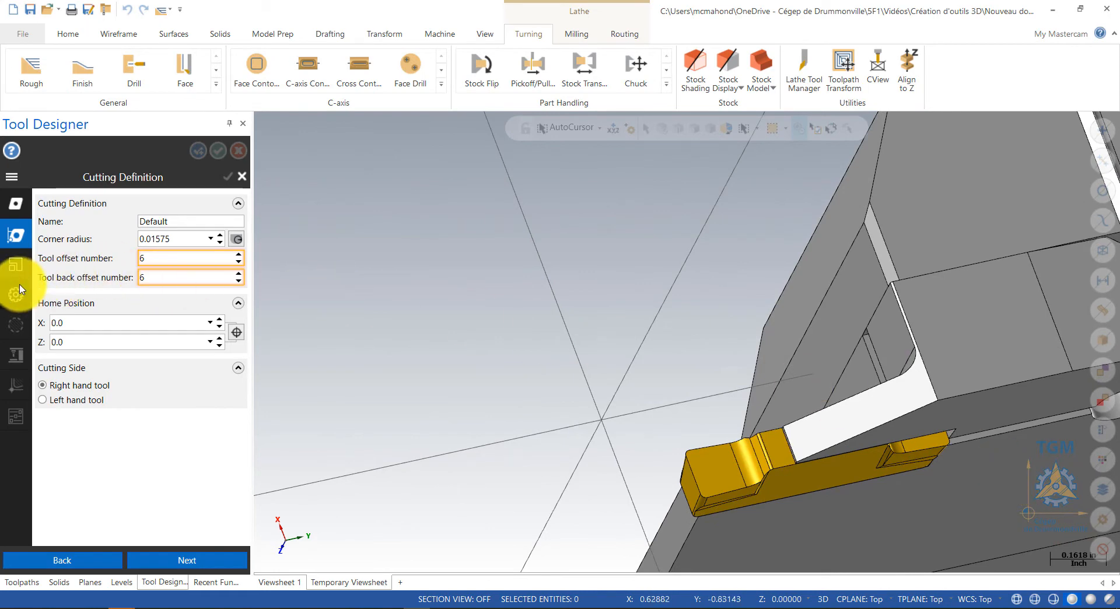
Review the mating between the insert and the holder head, and proceed to the cutting plane setup
{"action": "left_click", "coordinate": [16, 265]}
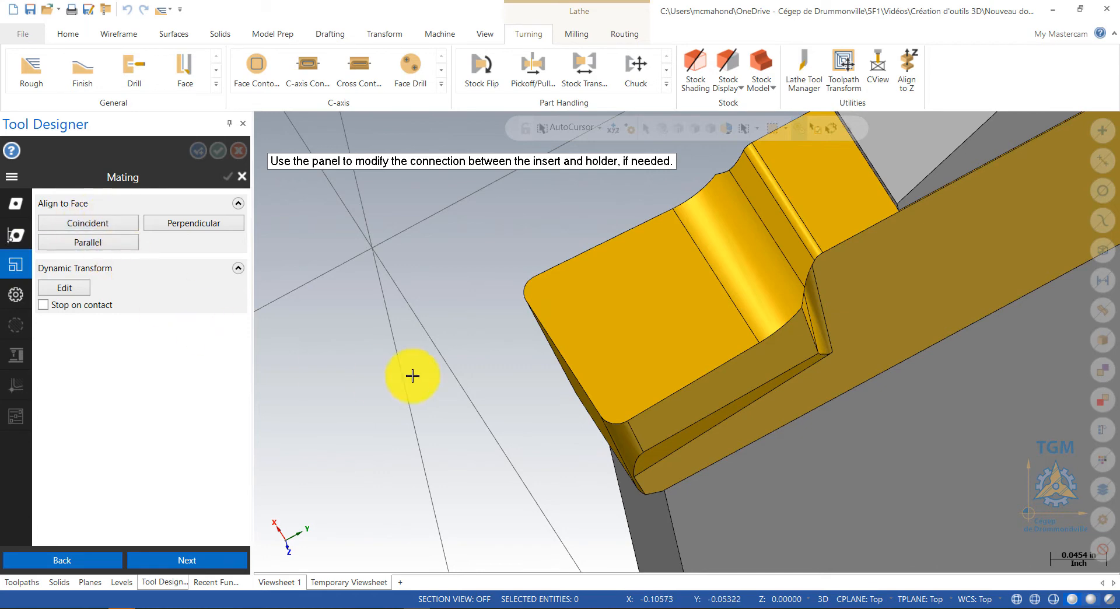
{"action": "scroll", "coordinate": [723, 386], "scroll_direction": "down", "scroll_amount": 5}
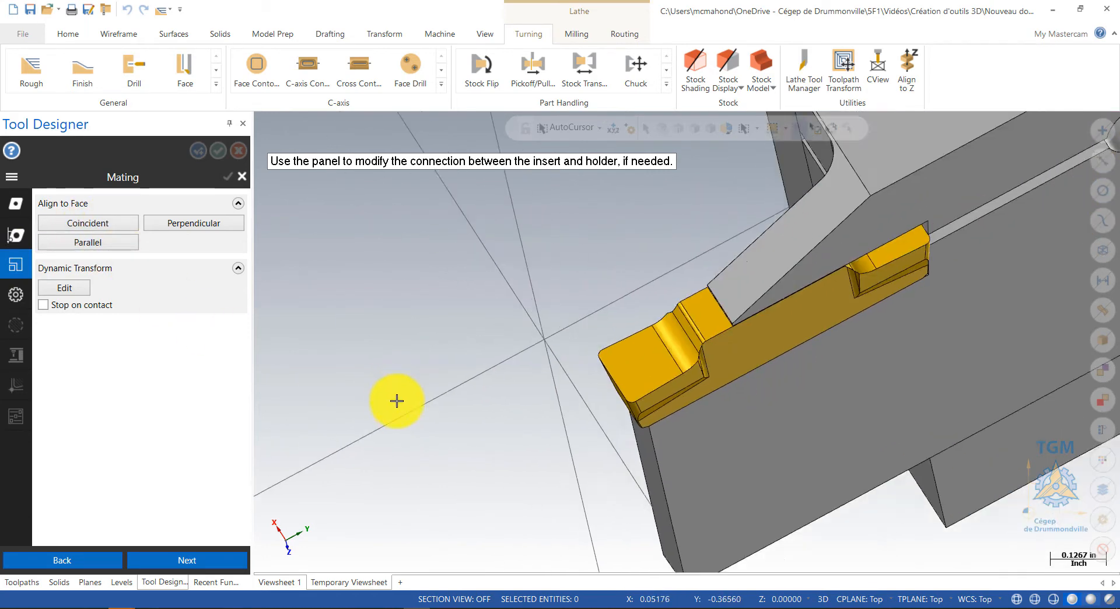
{"action": "scroll", "coordinate": [455, 385], "scroll_direction": "down", "scroll_amount": 2}
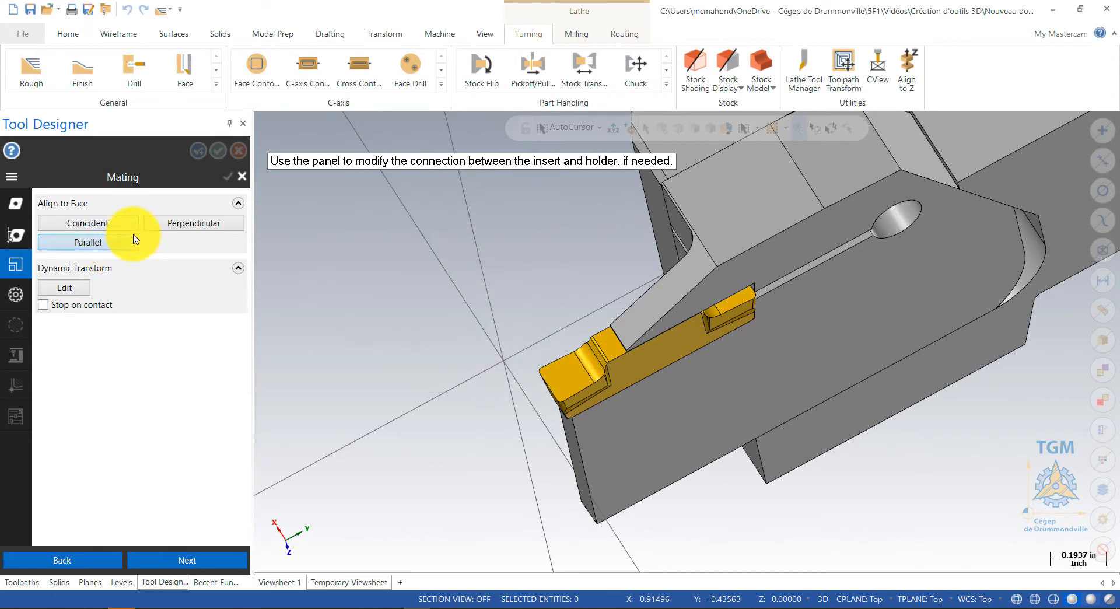
{"action": "left_click", "coordinate": [16, 296]}
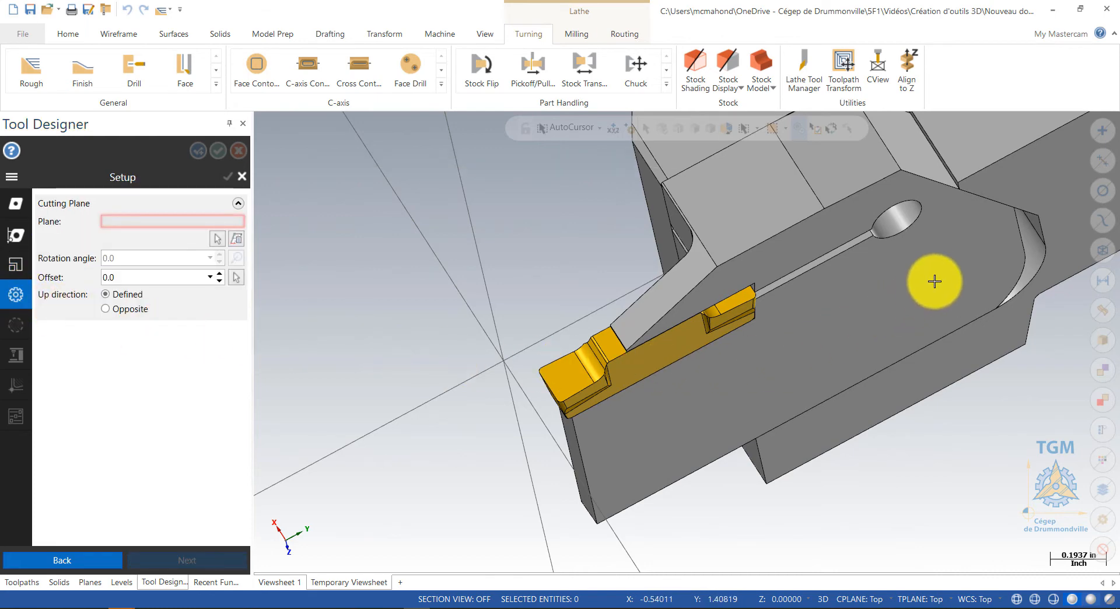
Examine the two rake angle reference images showing the cutting plane setup on a tilted holder, in isometric and front views
{"action": "scroll", "coordinate": [945, 272], "scroll_direction": "down", "scroll_amount": 2}
{"action": "scroll", "coordinate": [927, 279], "scroll_direction": "up", "scroll_amount": 3}
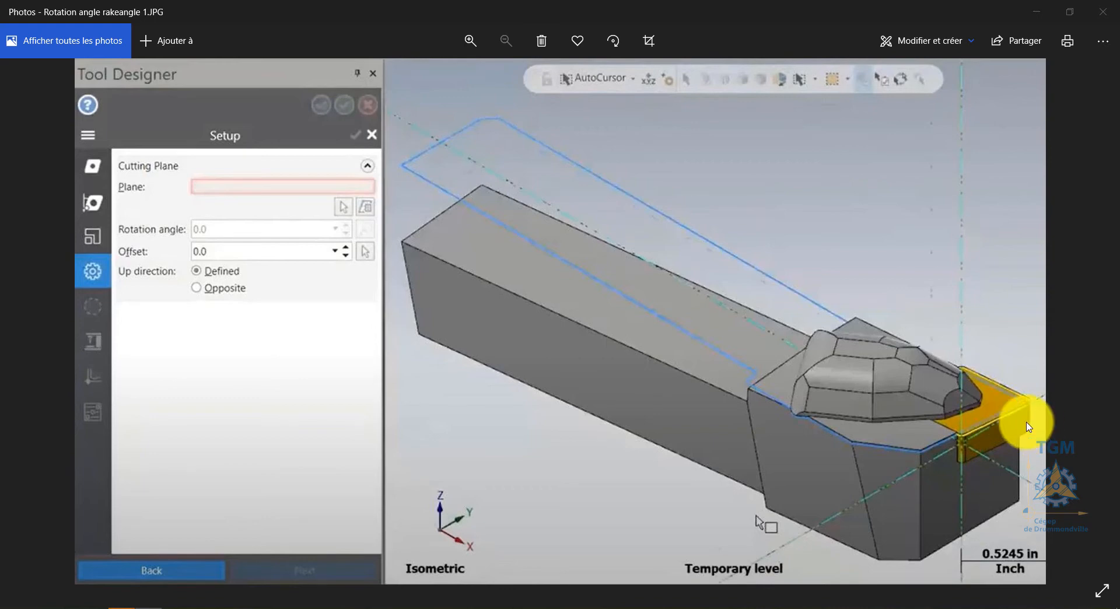
{"action": "left_click", "coordinate": [775, 308]}
{"action": "key", "text": "Right"}
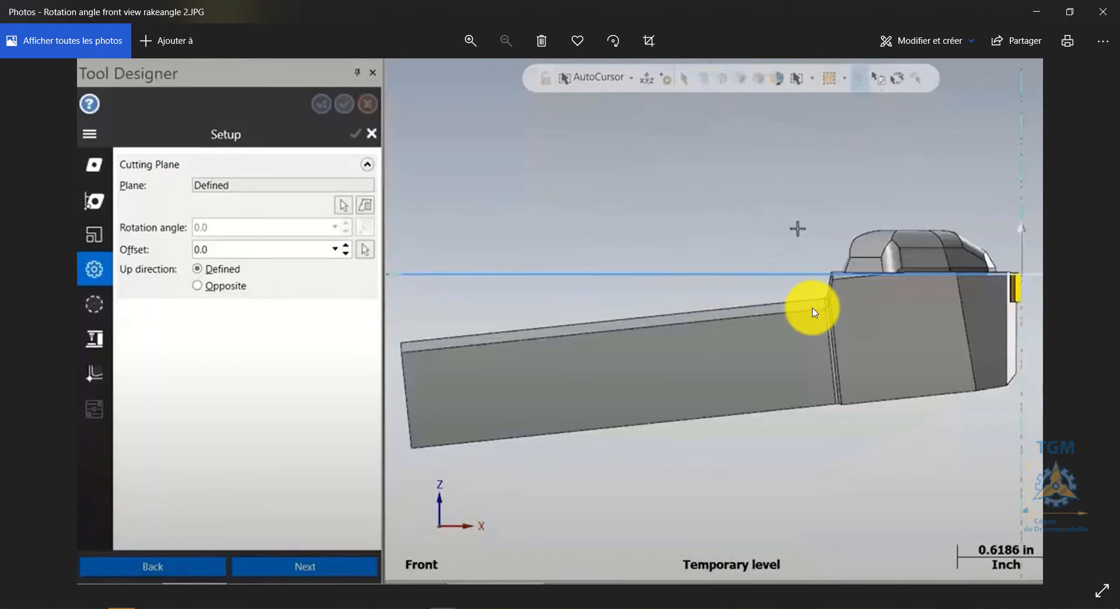
{"action": "key", "text": "Left"}
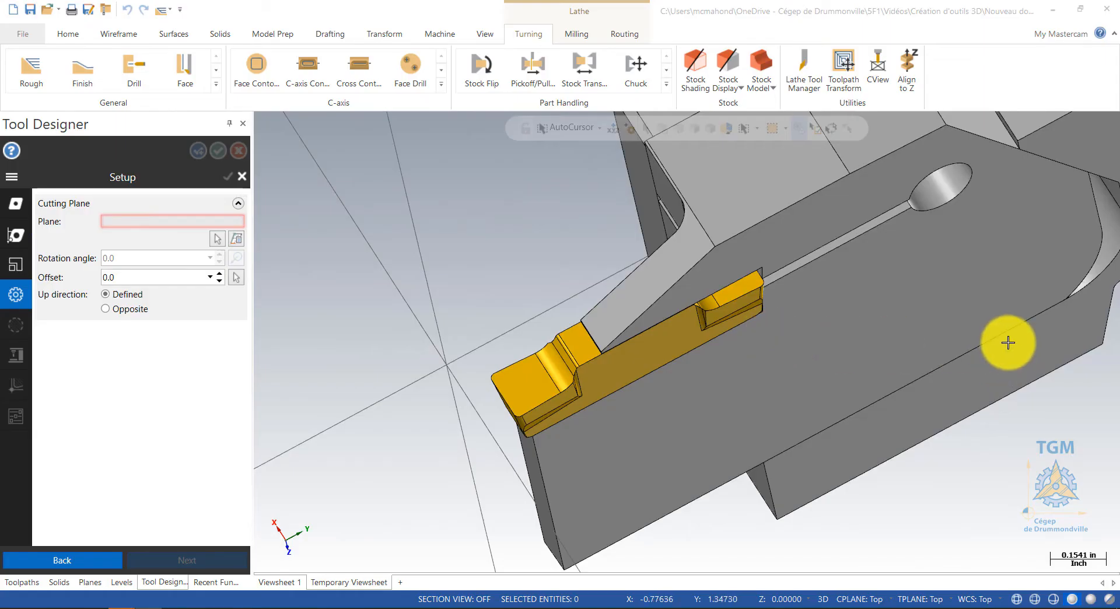
Define the cutting plane from the flat top face of the holder's shank
{"action": "middle_click_drag", "start_coordinate": [1005, 343], "coordinate": [642, 262]}
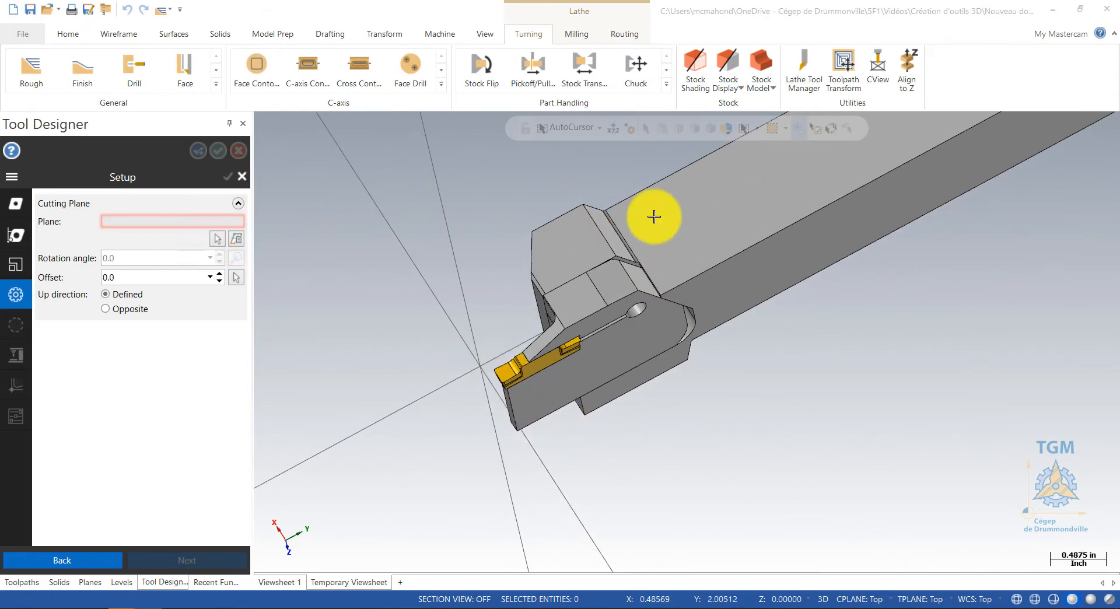
{"action": "left_click", "coordinate": [217, 238]}
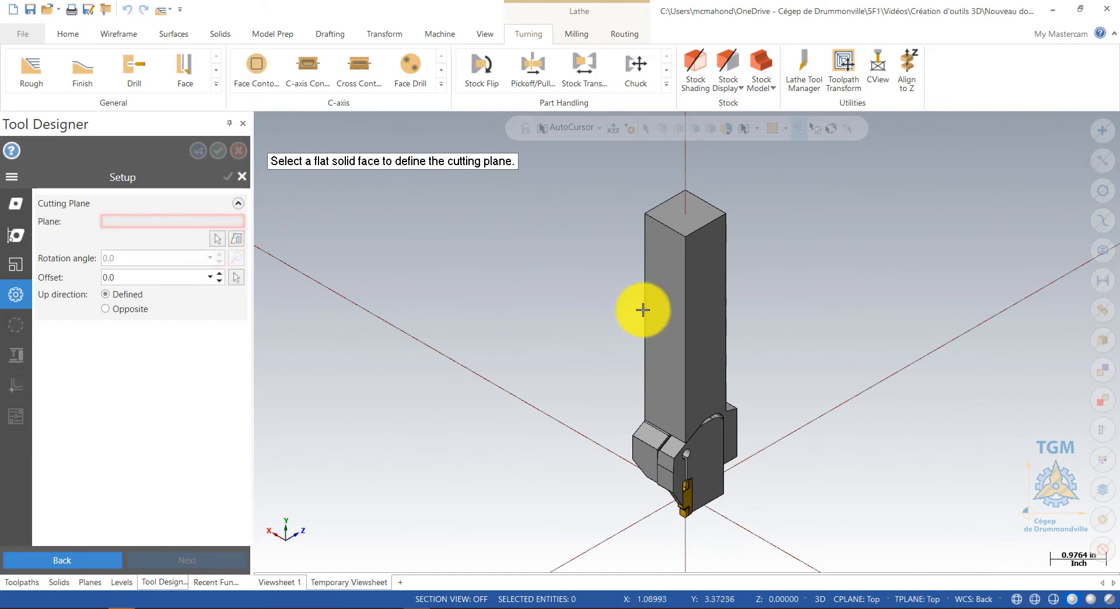
{"action": "left_click", "coordinate": [659, 318]}
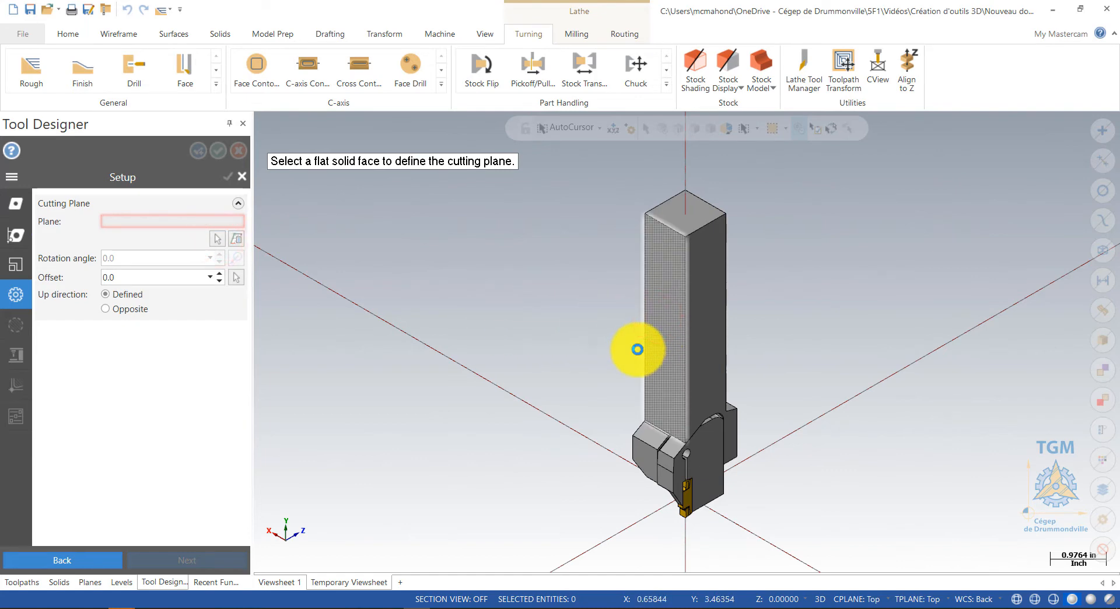
{"action": "left_click", "coordinate": [637, 349]}
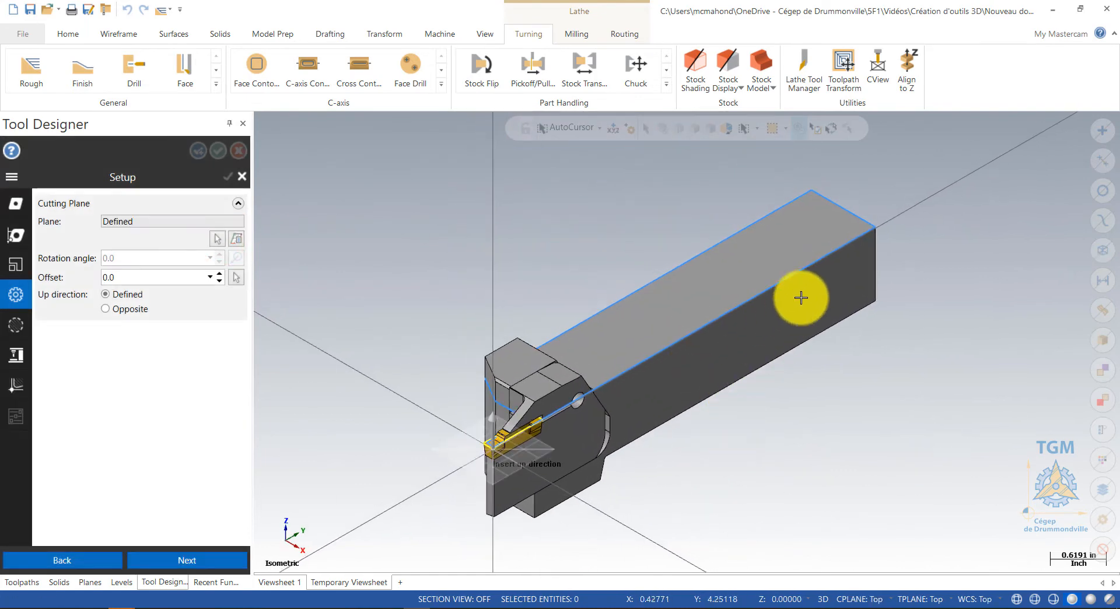
Examine the cutting plane's alignment with the insert's top edge and shank, along with the insert up direction
{"action": "scroll", "coordinate": [410, 465], "scroll_direction": "down", "scroll_amount": 1}
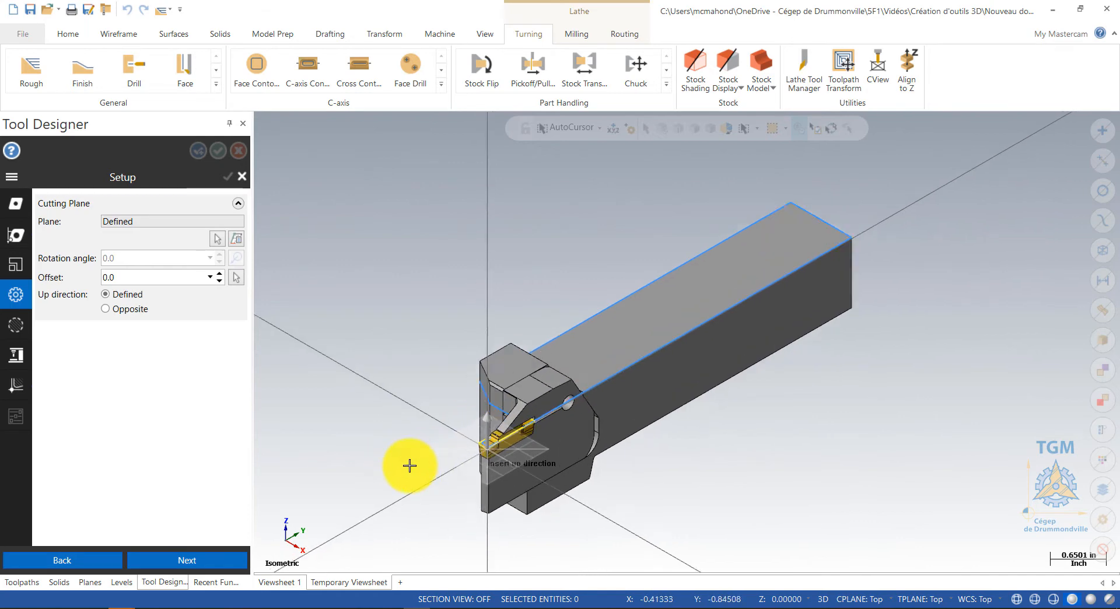
{"action": "scroll", "coordinate": [410, 465], "scroll_direction": "up", "scroll_amount": 10}
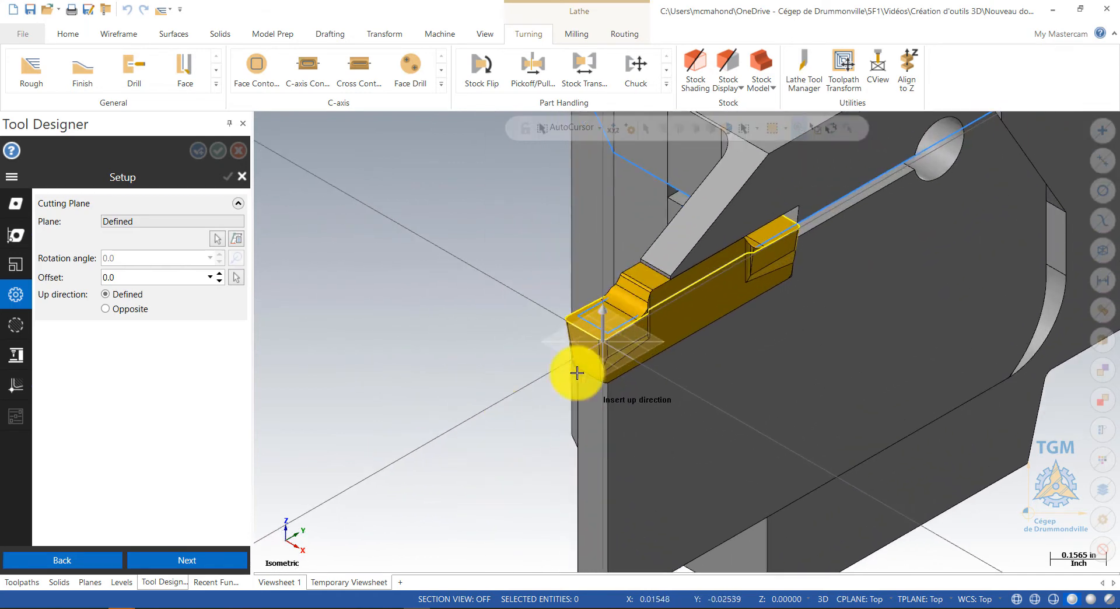
{"action": "mouse_move", "coordinate": [474, 368]}
{"action": "middle_mouse_down"}
{"action": "mouse_move", "coordinate": [457, 320]}
{"action": "mouse_move", "coordinate": [450, 354]}
{"action": "middle_mouse_up"}
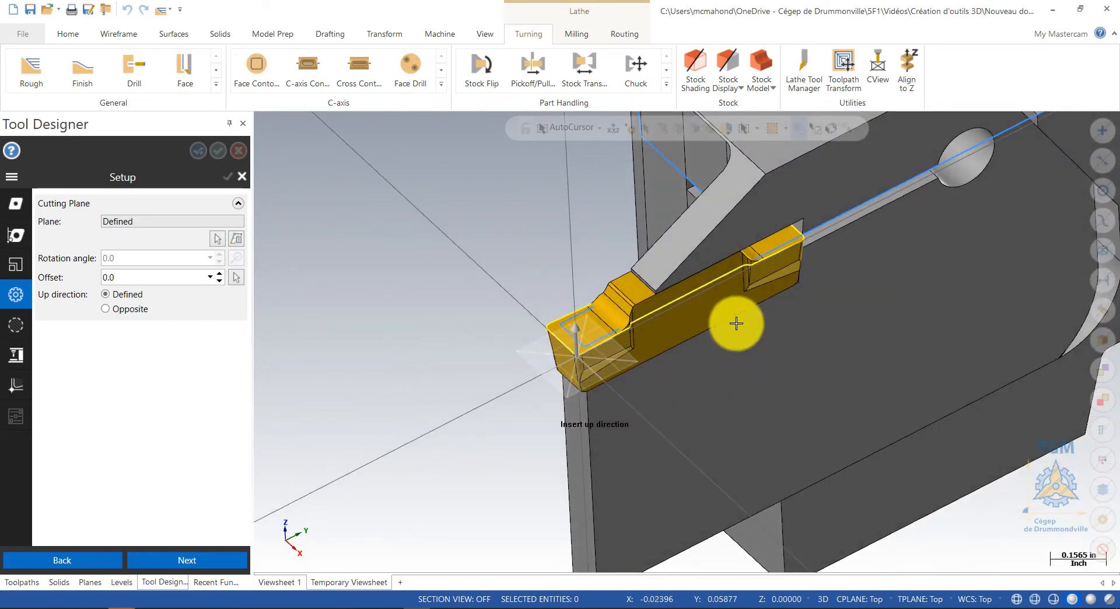
{"action": "scroll", "coordinate": [871, 275], "scroll_direction": "up", "scroll_amount": 2}
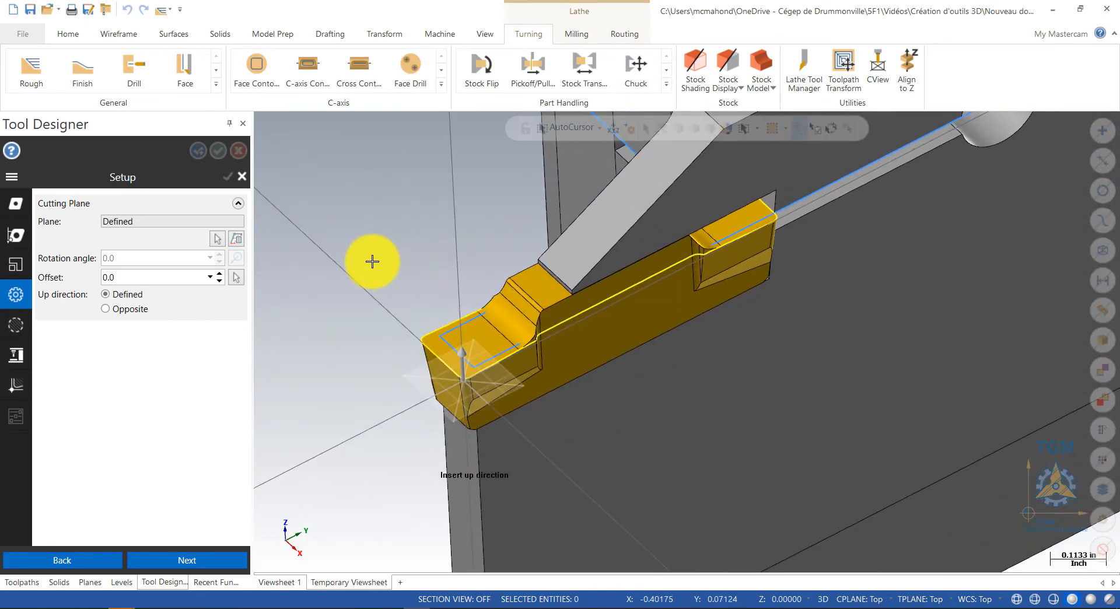
{"action": "scroll", "coordinate": [397, 272], "scroll_direction": "down", "scroll_amount": 4}
{"action": "left_click", "coordinate": [640, 460]}
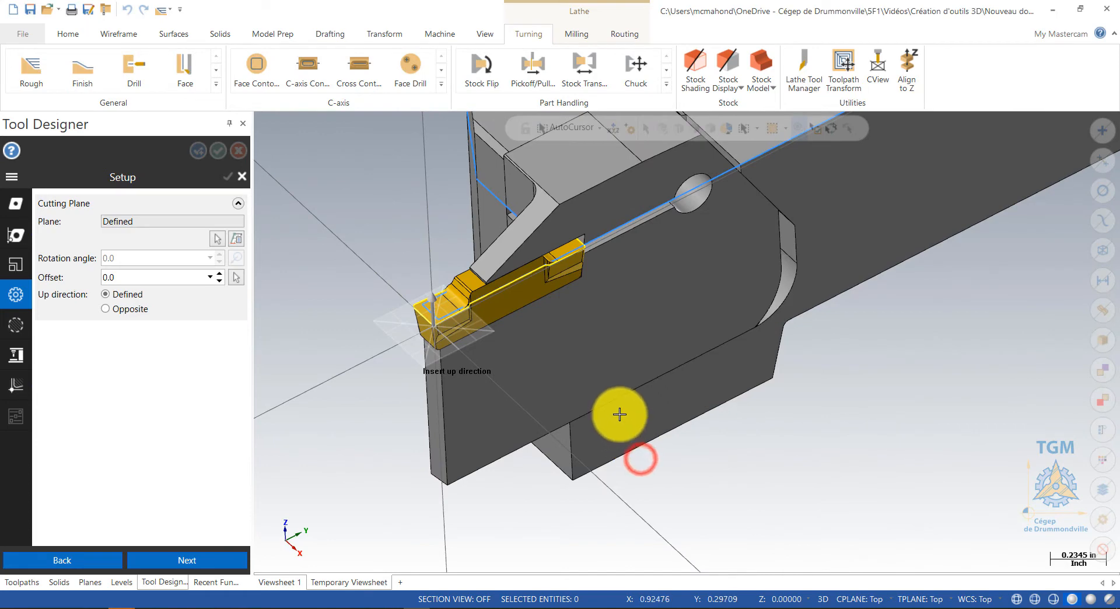
{"action": "middle_click_drag", "start_coordinate": [517, 297], "coordinate": [501, 289]}
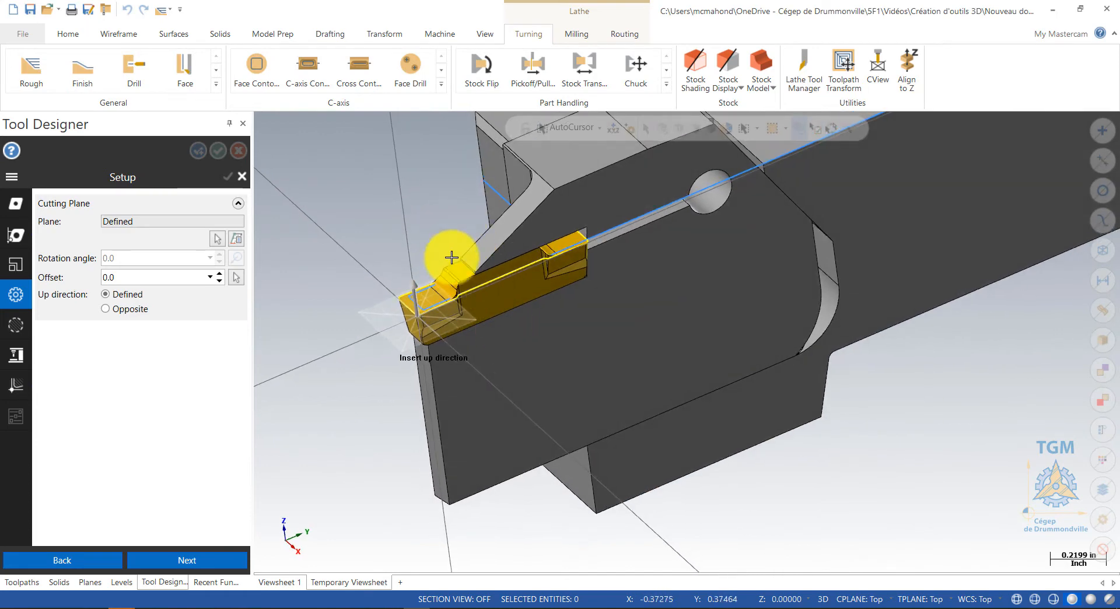
{"action": "scroll", "coordinate": [525, 391], "scroll_direction": "down", "scroll_amount": 4}
{"action": "middle_click_drag", "start_coordinate": [541, 416], "coordinate": [492, 379]}
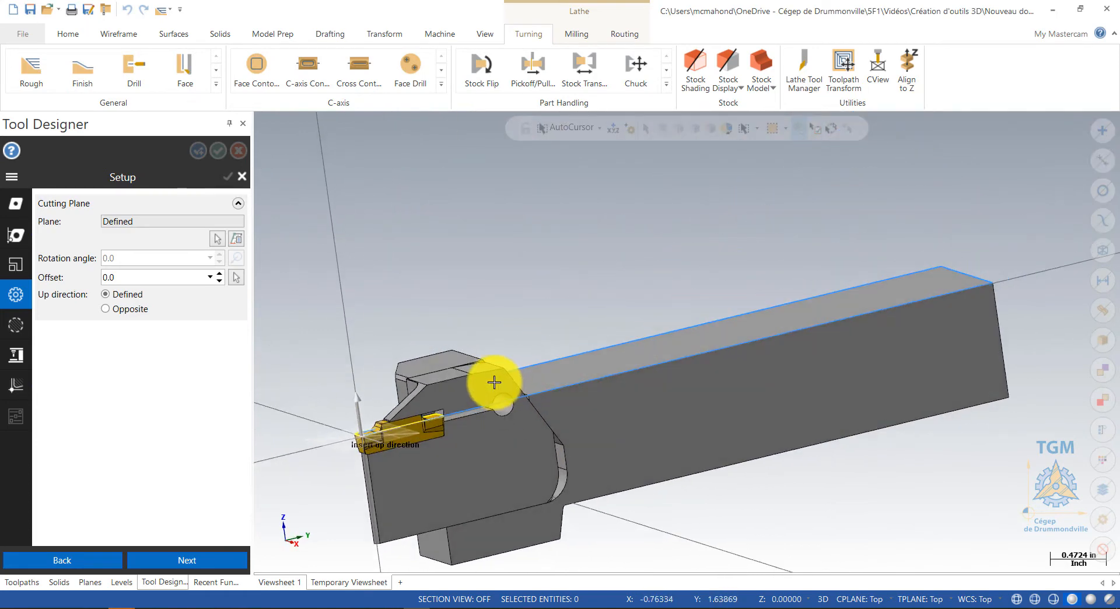
{"action": "middle_click_drag", "start_coordinate": [646, 412], "coordinate": [681, 424]}
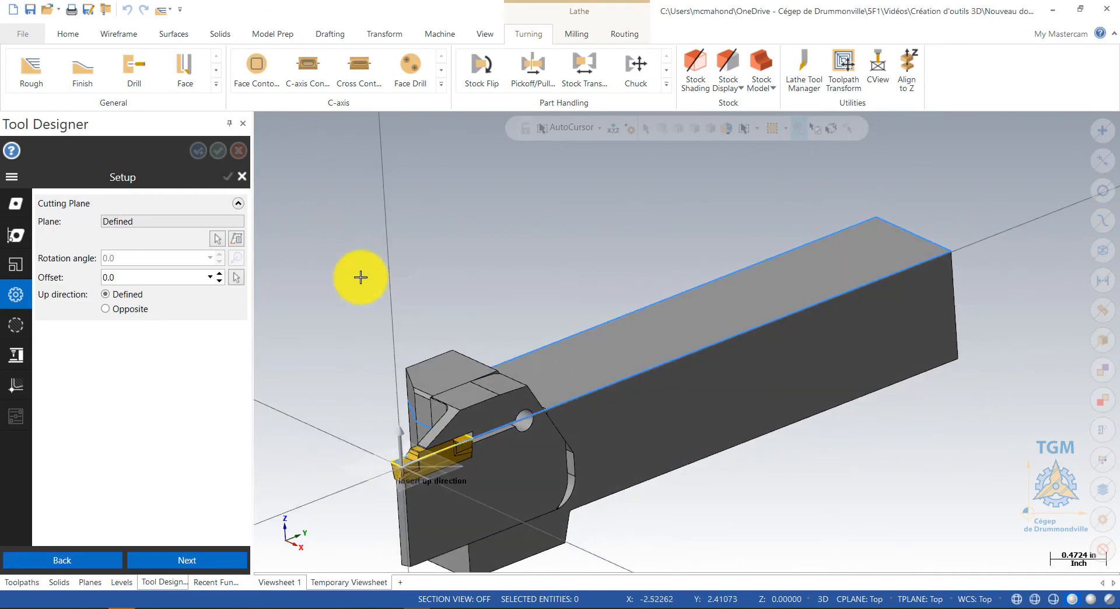
Redefine the cutting plane from the raised flat top face of the holder's head, above the insert
{"action": "left_click", "coordinate": [215, 239]}
{"action": "middle_click_drag", "start_coordinate": [268, 298], "coordinate": [627, 406]}
{"action": "left_click", "coordinate": [642, 400]}
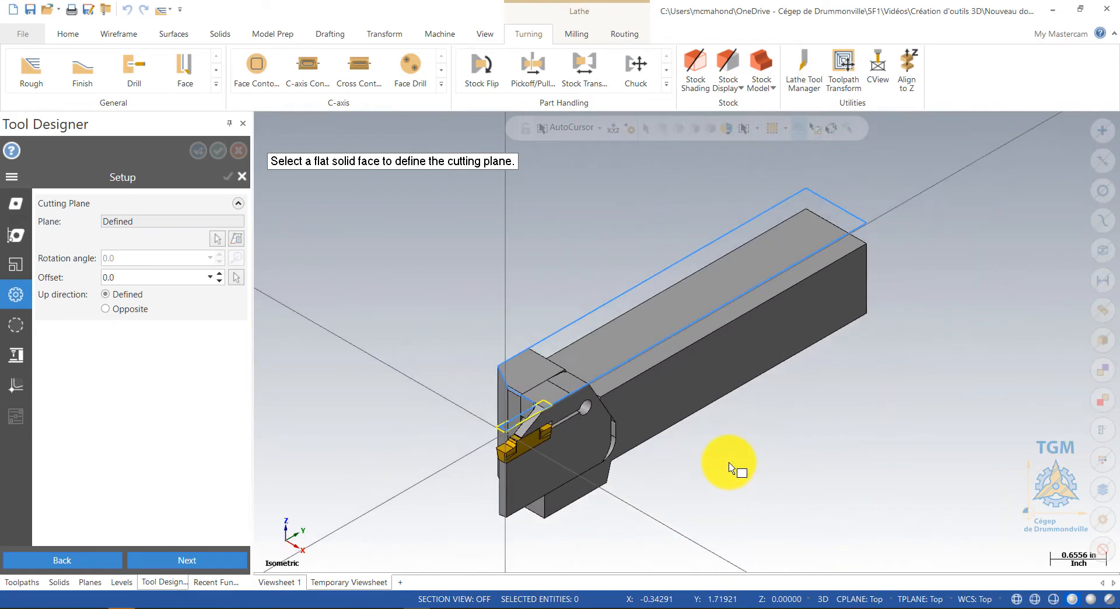
{"action": "middle_click_drag", "start_coordinate": [580, 432], "coordinate": [500, 445]}
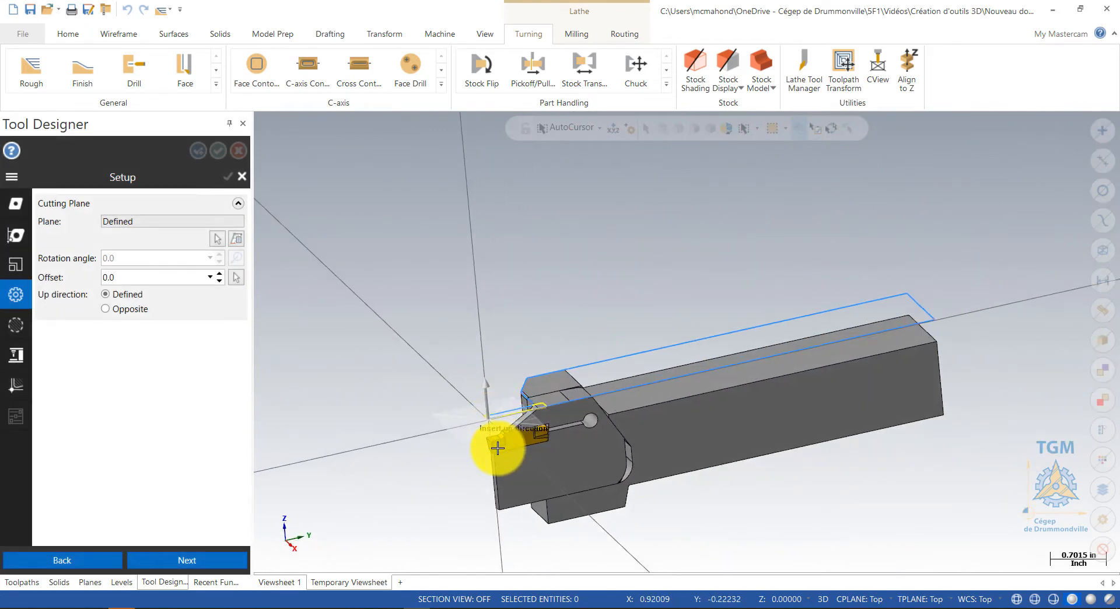
Offset the cutting plane by -0.29528 by picking a point on the insert's front cutting corner
{"action": "scroll", "coordinate": [505, 449], "scroll_direction": "up", "scroll_amount": 5}
{"action": "scroll", "coordinate": [505, 446], "scroll_direction": "up", "scroll_amount": 1}
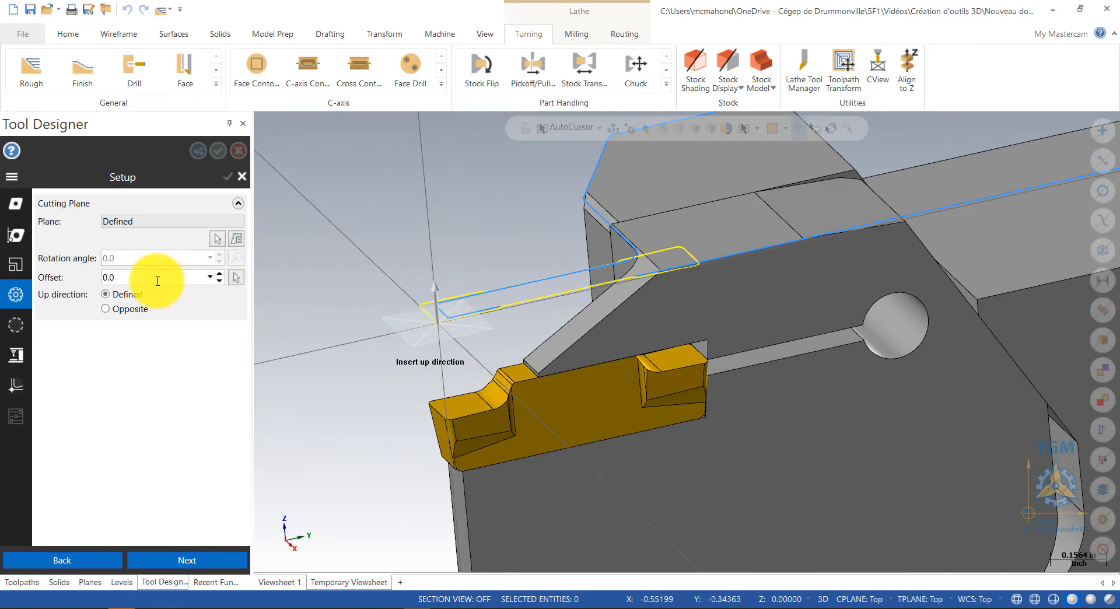
{"action": "left_click", "coordinate": [237, 282]}
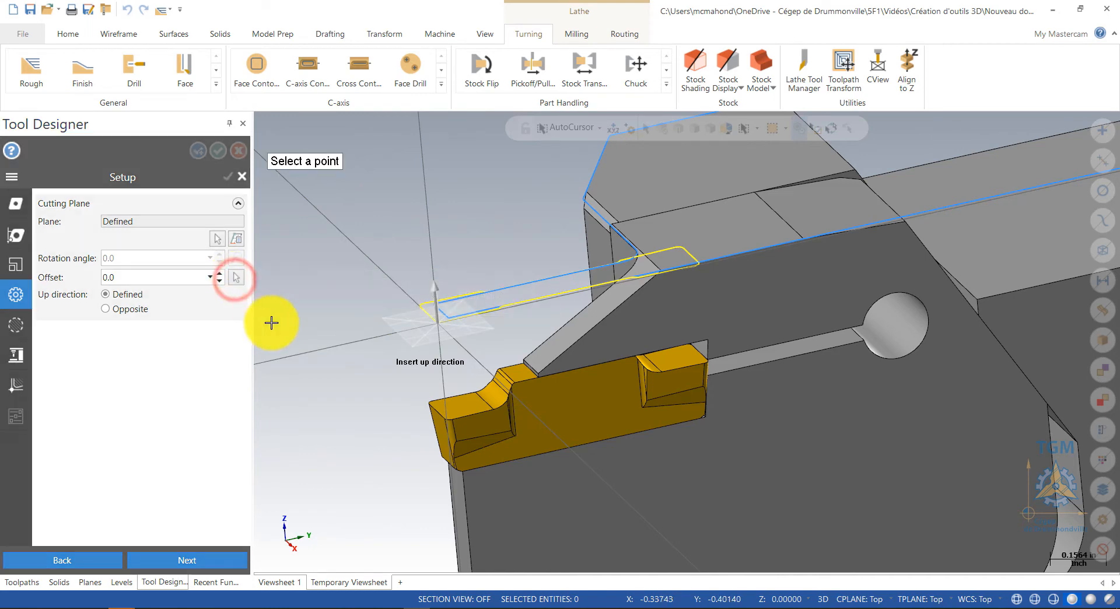
{"action": "left_click", "coordinate": [449, 425]}
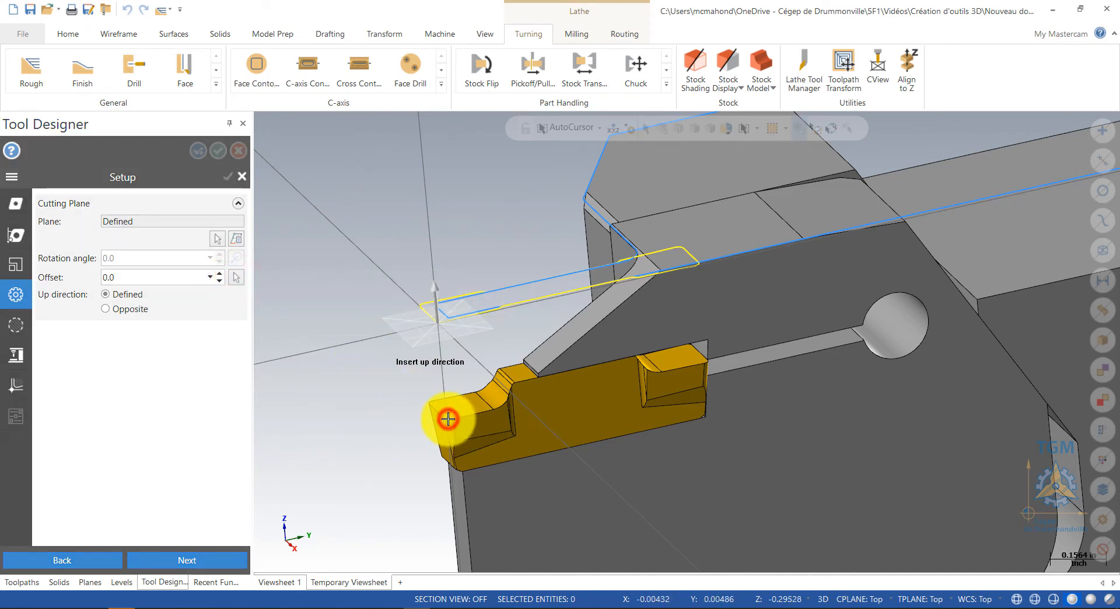
{"action": "scroll", "coordinate": [446, 420], "scroll_direction": "down", "scroll_amount": 4}
{"action": "scroll", "coordinate": [333, 362], "scroll_direction": "up", "scroll_amount": 4}
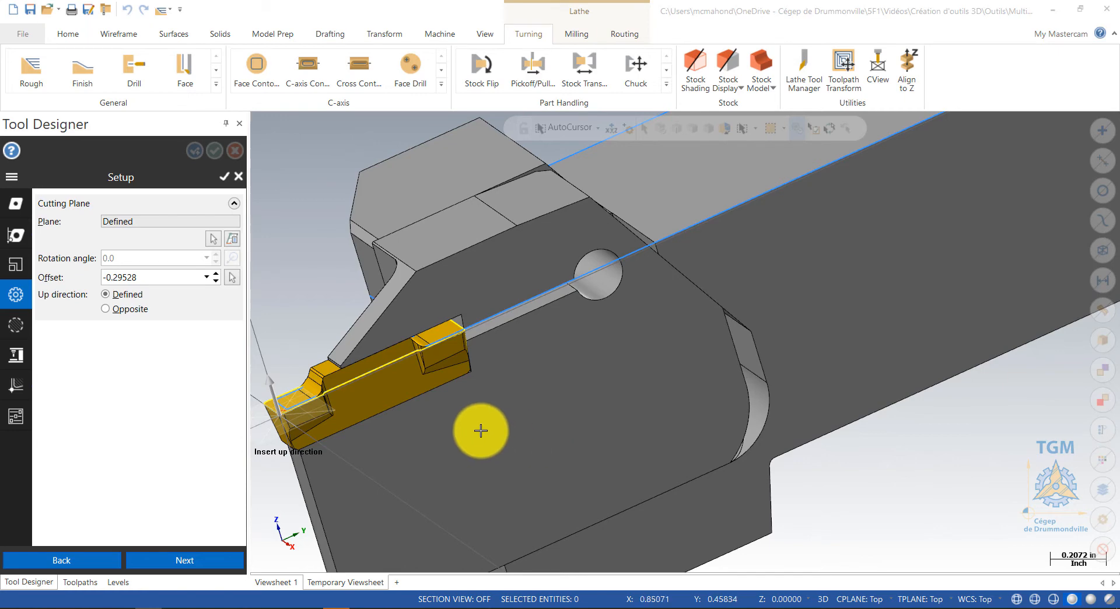
Review the insert and holder boundary tolerances, and set the spindle rotation in the machine orientation to counterclockwise
{"action": "left_click", "coordinate": [18, 327]}
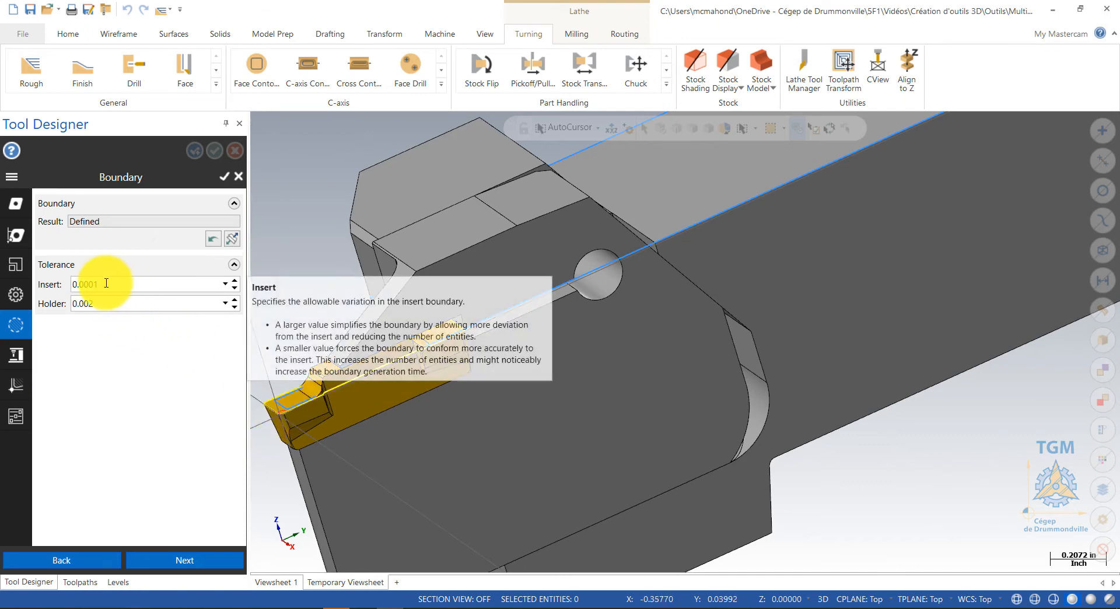
{"action": "mouse_move", "coordinate": [113, 302]}
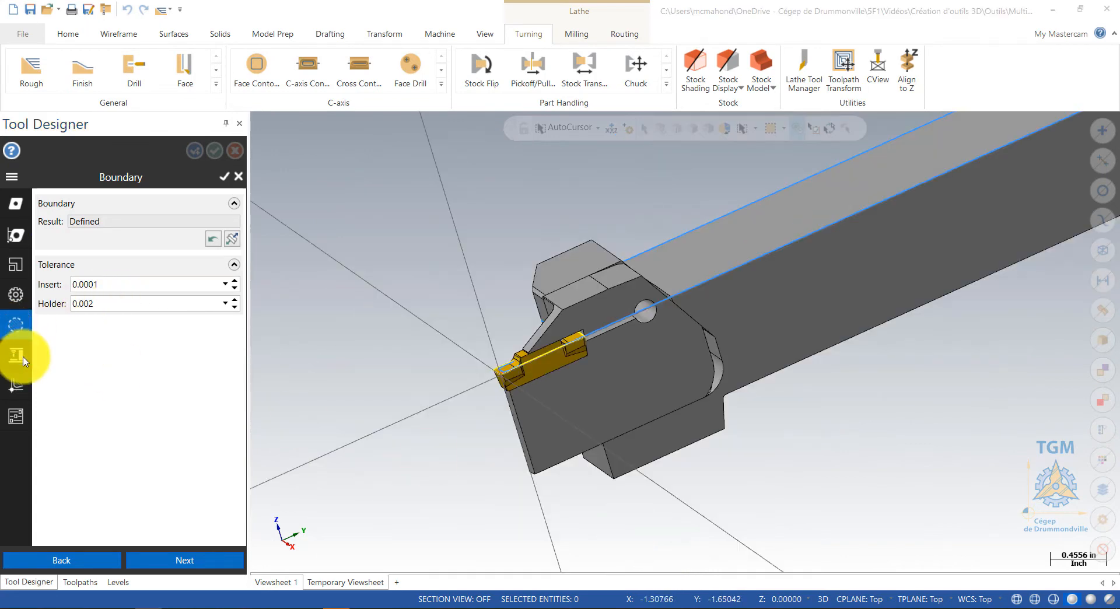
{"action": "left_click", "coordinate": [19, 358]}
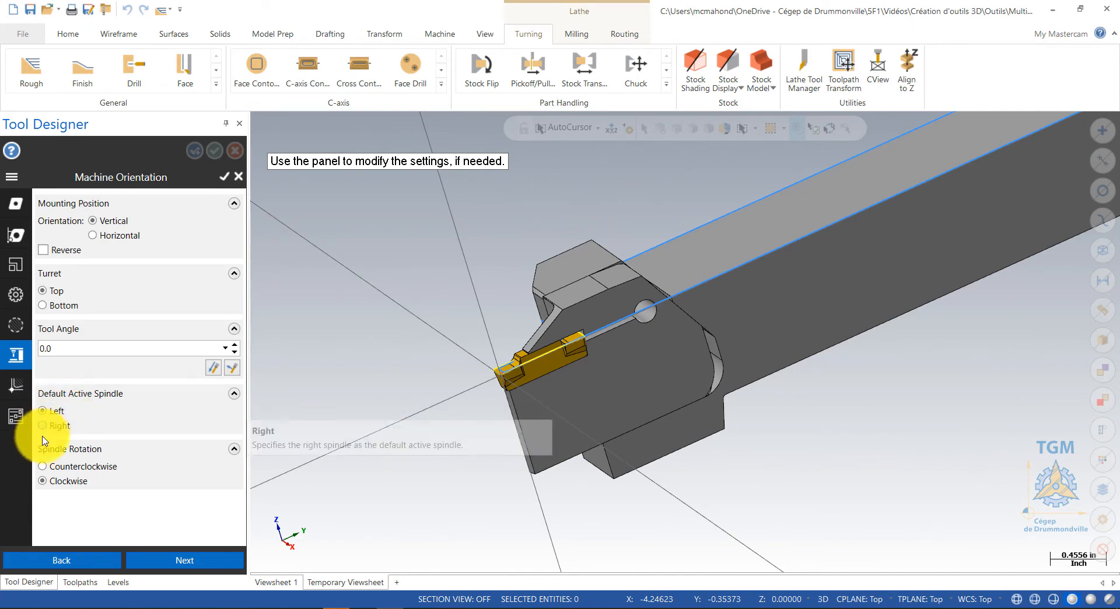
{"action": "left_click", "coordinate": [43, 467]}
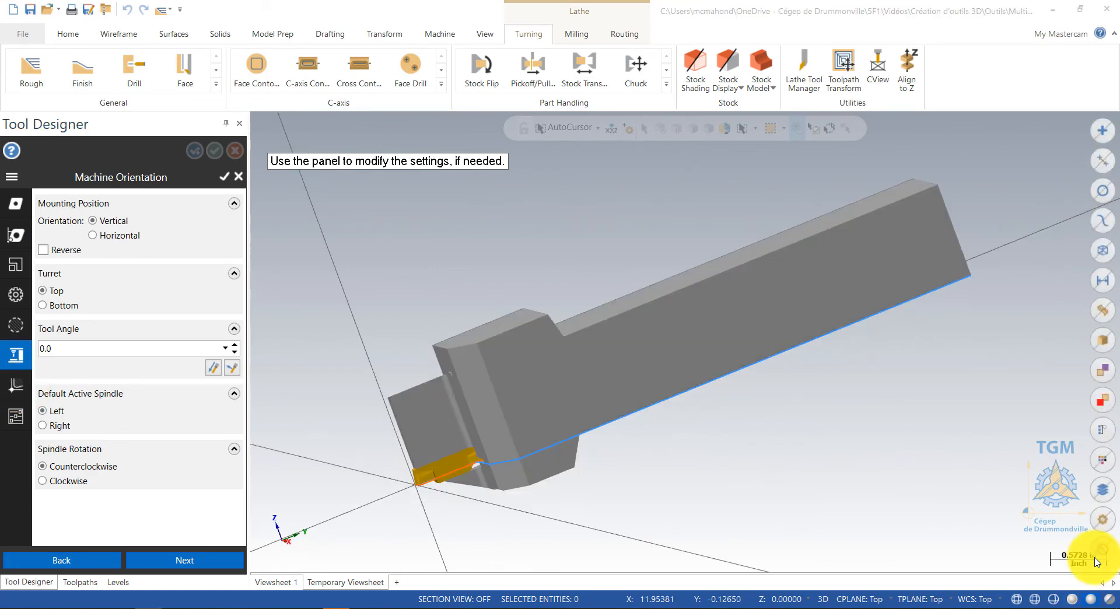
Show the tool in wireframe for compensation and try a point on the insert's lower-left corner radius as the tool center
{"action": "left_click", "coordinate": [19, 386]}
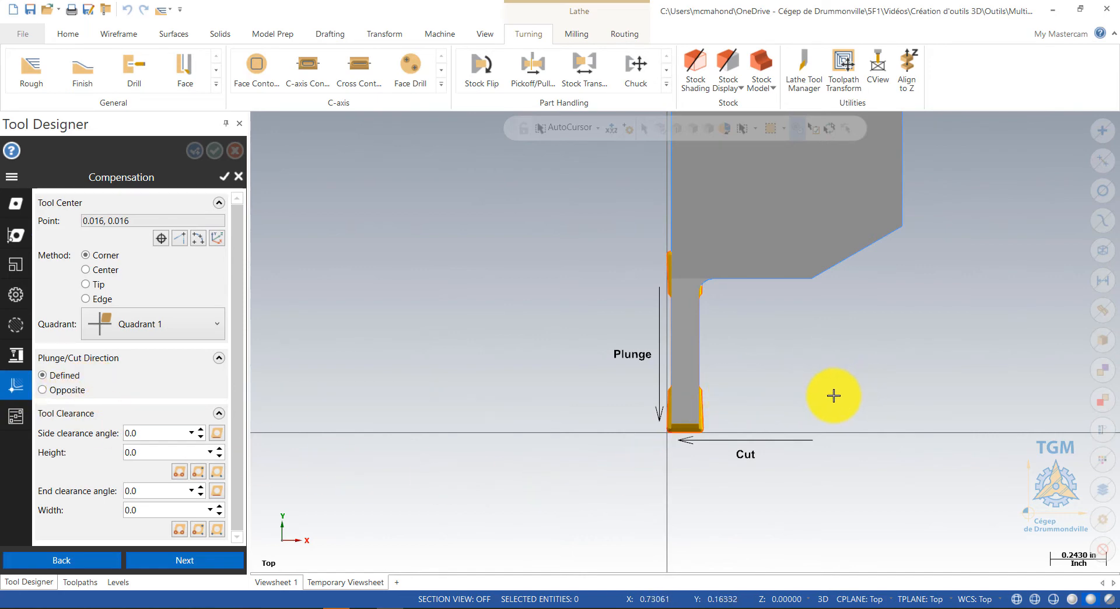
{"action": "scroll", "coordinate": [824, 395], "scroll_direction": "up", "scroll_amount": 4}
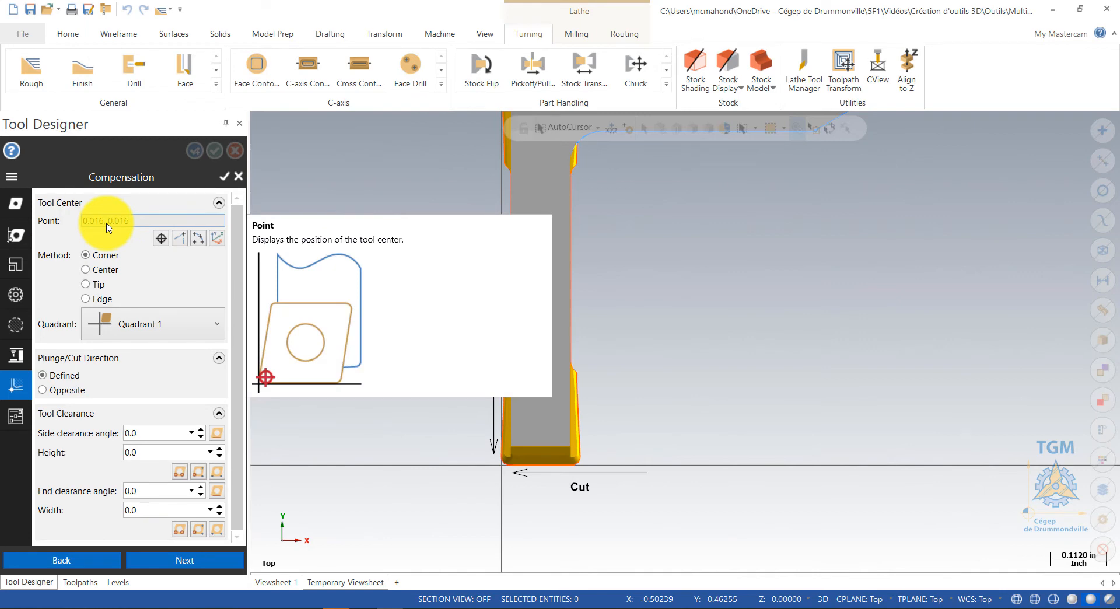
{"action": "left_click", "coordinate": [1017, 599]}
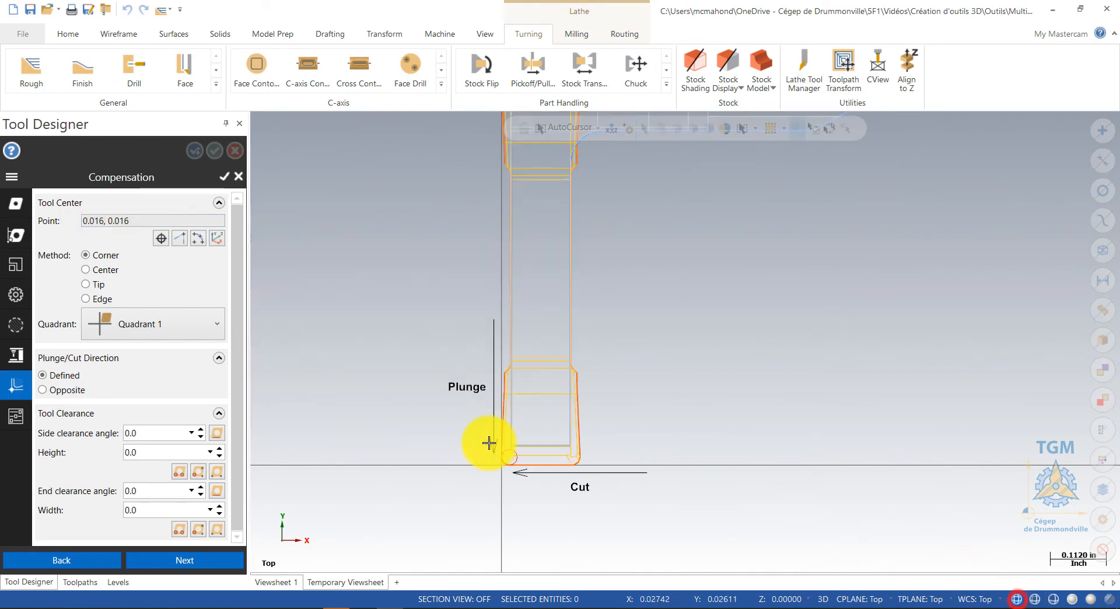
{"action": "scroll", "coordinate": [488, 443], "scroll_direction": "up", "scroll_amount": 6}
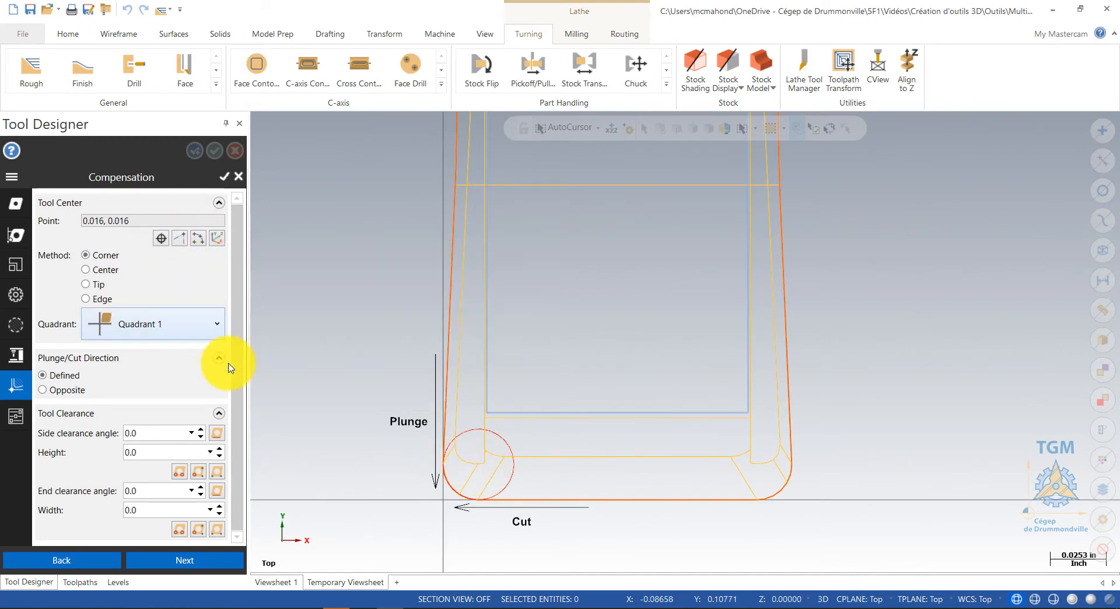
{"action": "left_click", "coordinate": [161, 239]}
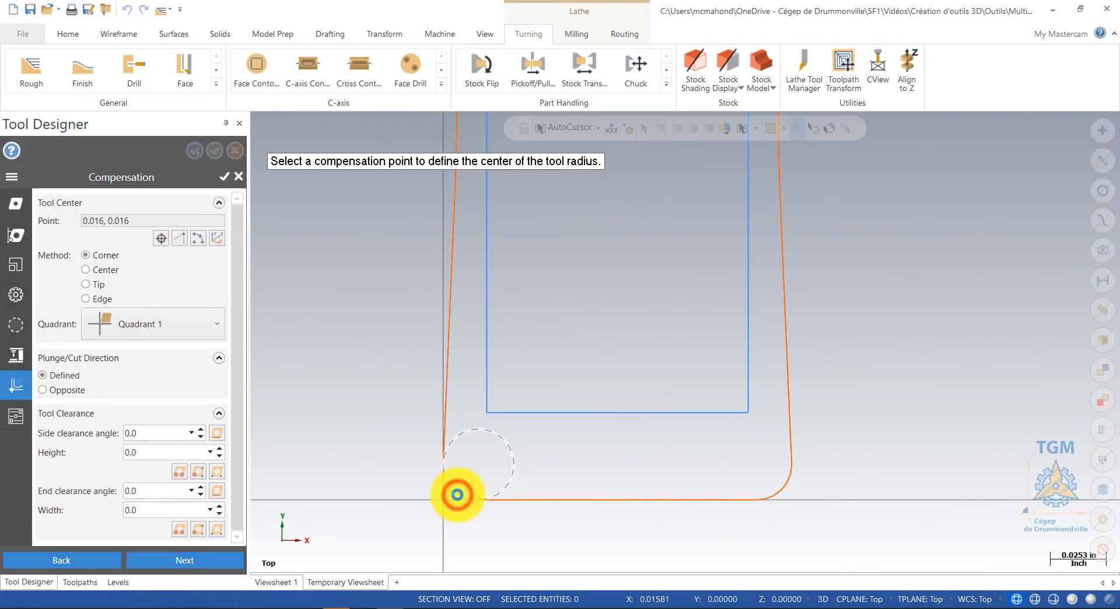
{"action": "left_click", "coordinate": [458, 495]}
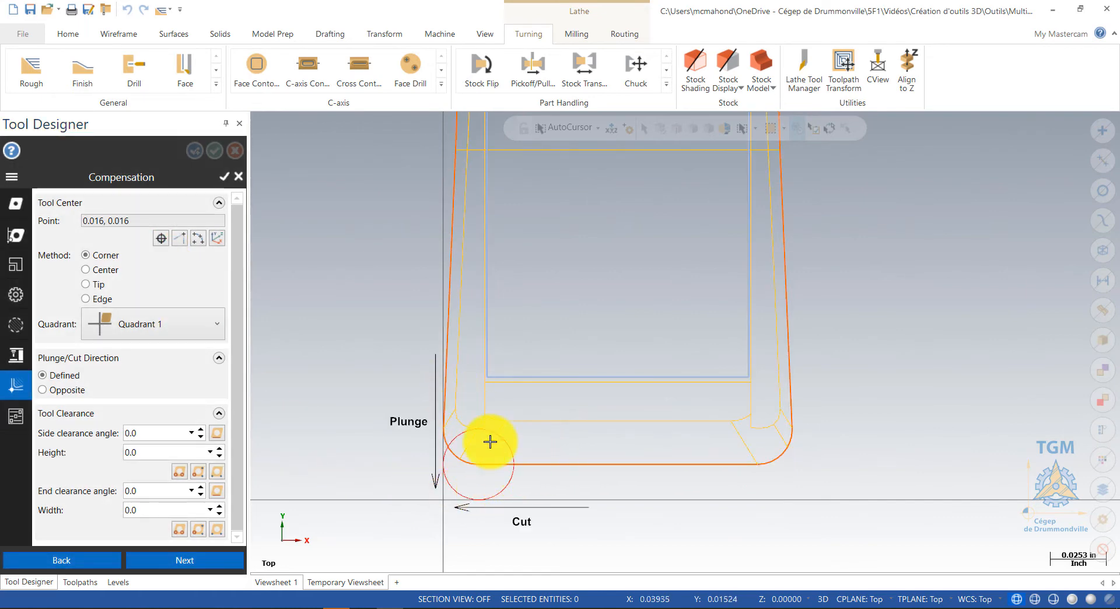
Redefine the tool center with an arc tangent to the insert's left side edge and bottom cutting edge
{"action": "left_click", "coordinate": [184, 245]}
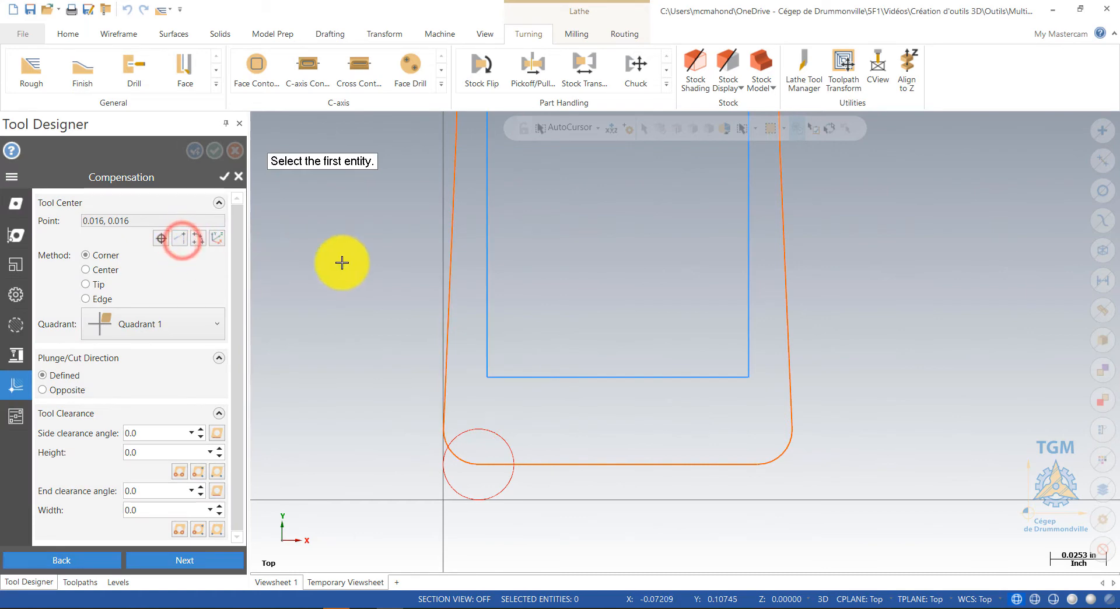
{"action": "left_click", "coordinate": [456, 227]}
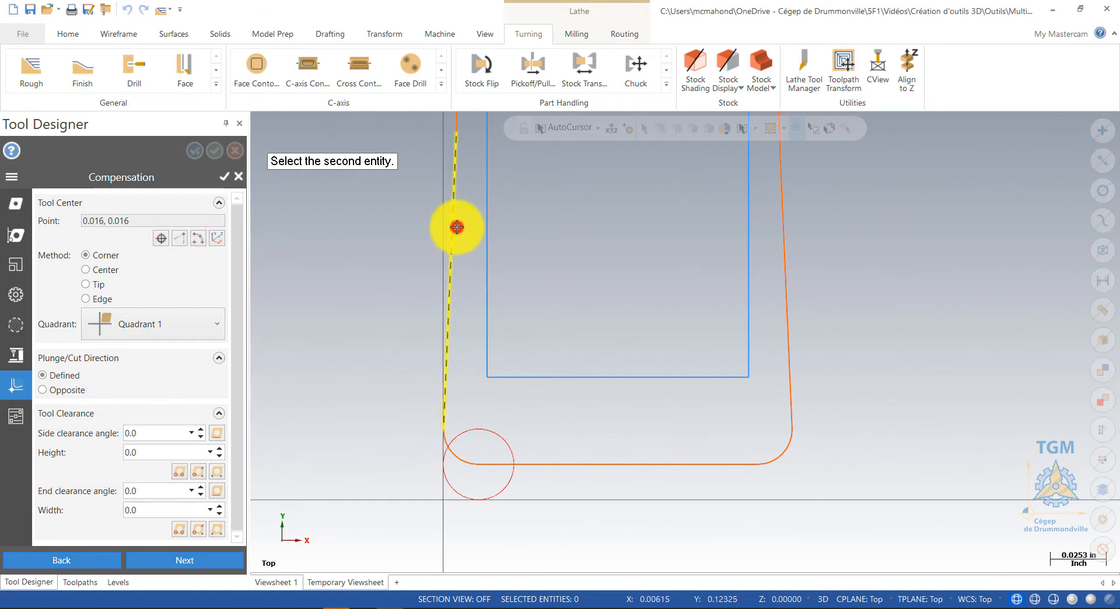
{"action": "left_click", "coordinate": [607, 466]}
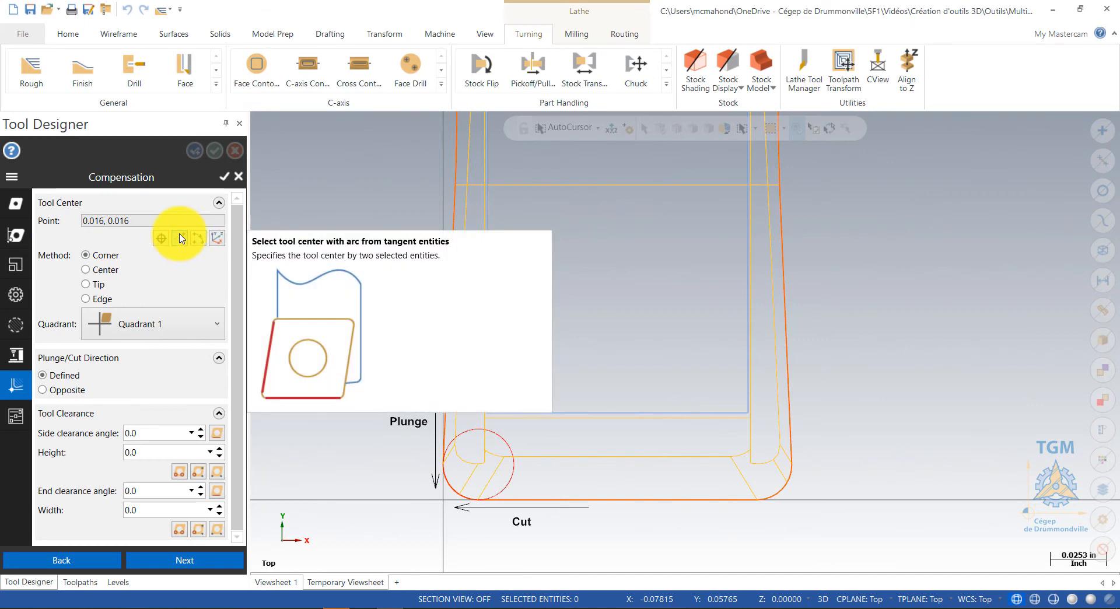
Preview the Center, Tip and Edge compensation methods for the tool center, and return to Corner
{"action": "left_click", "coordinate": [105, 263]}
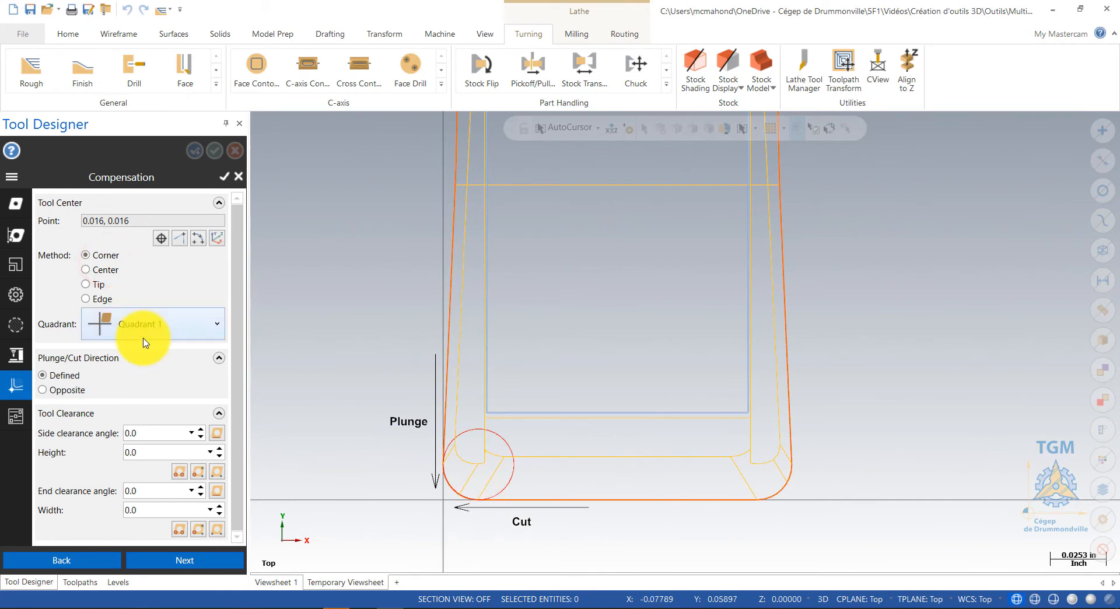
{"action": "left_click", "coordinate": [114, 274]}
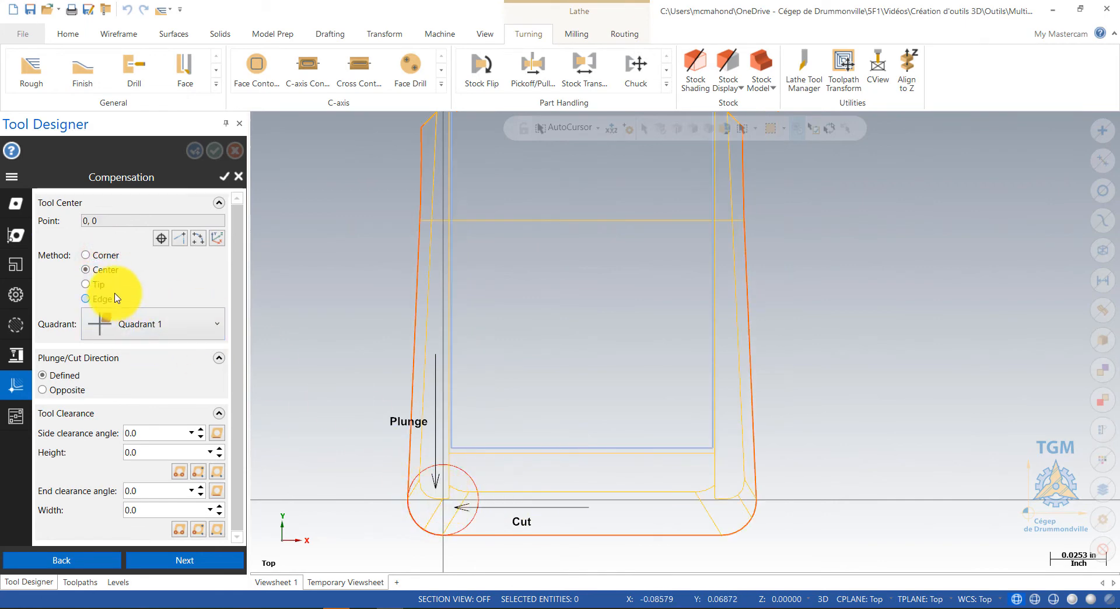
{"action": "left_click", "coordinate": [98, 285]}
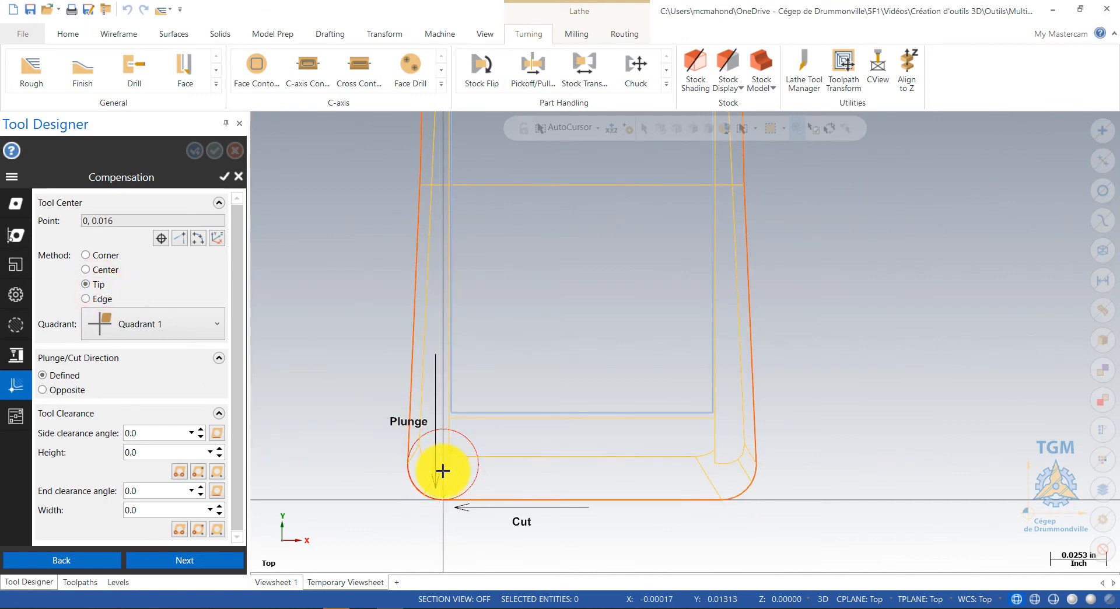
{"action": "left_click", "coordinate": [105, 299]}
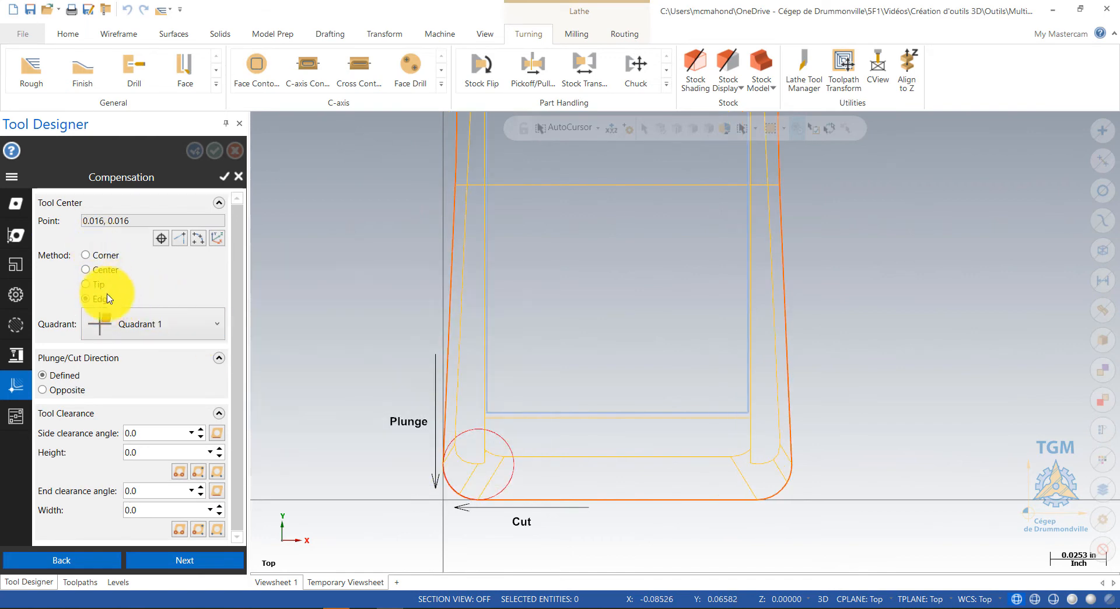
{"action": "mouse_move", "coordinate": [102, 309]}
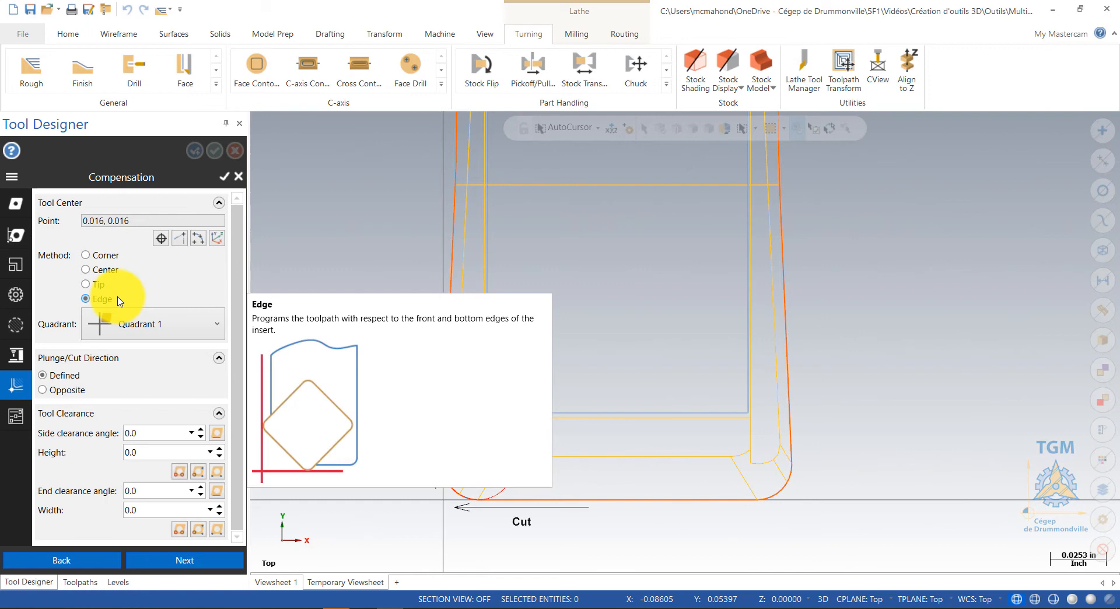
{"action": "left_click", "coordinate": [111, 257]}
{"action": "mouse_move", "coordinate": [146, 299]}
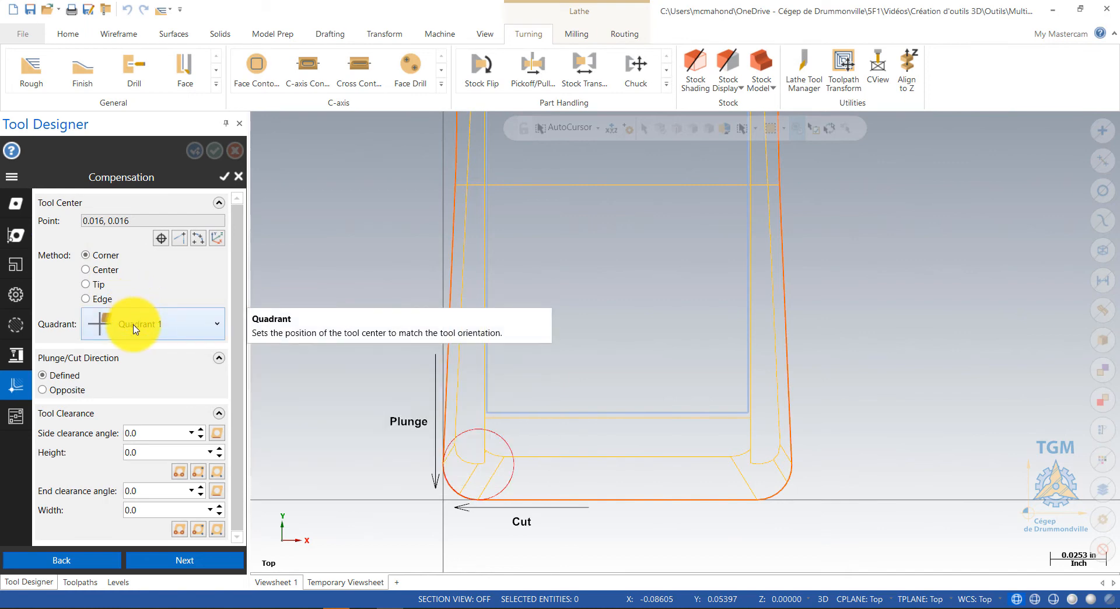
Preview Quadrant 2 and the Opposite plunge/cut direction, restoring Quadrant 1 and the Defined direction
{"action": "left_click", "coordinate": [217, 325]}
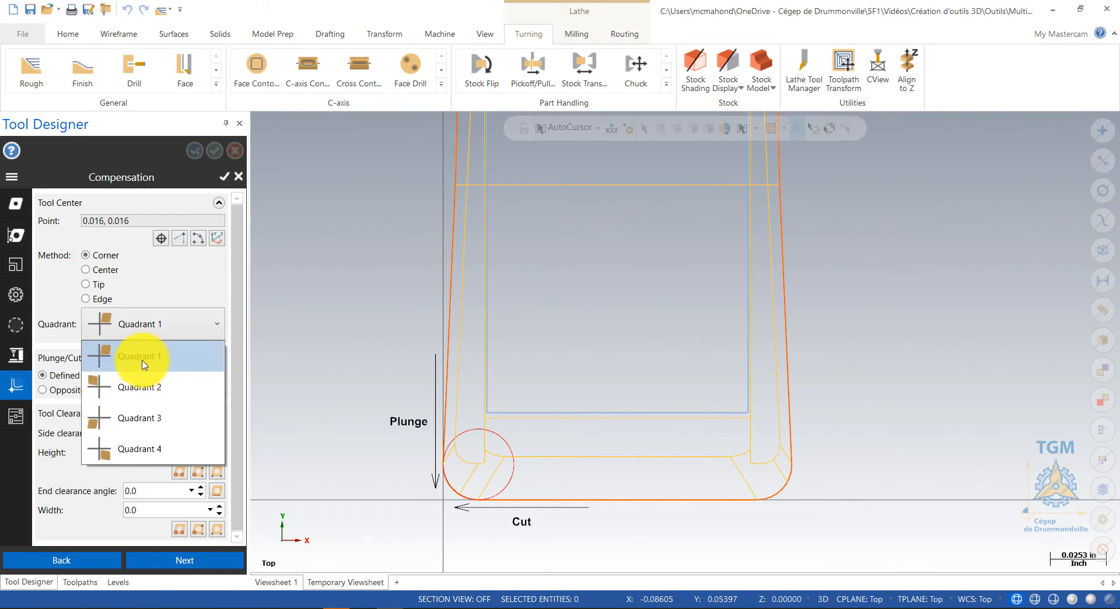
{"action": "left_click", "coordinate": [138, 386]}
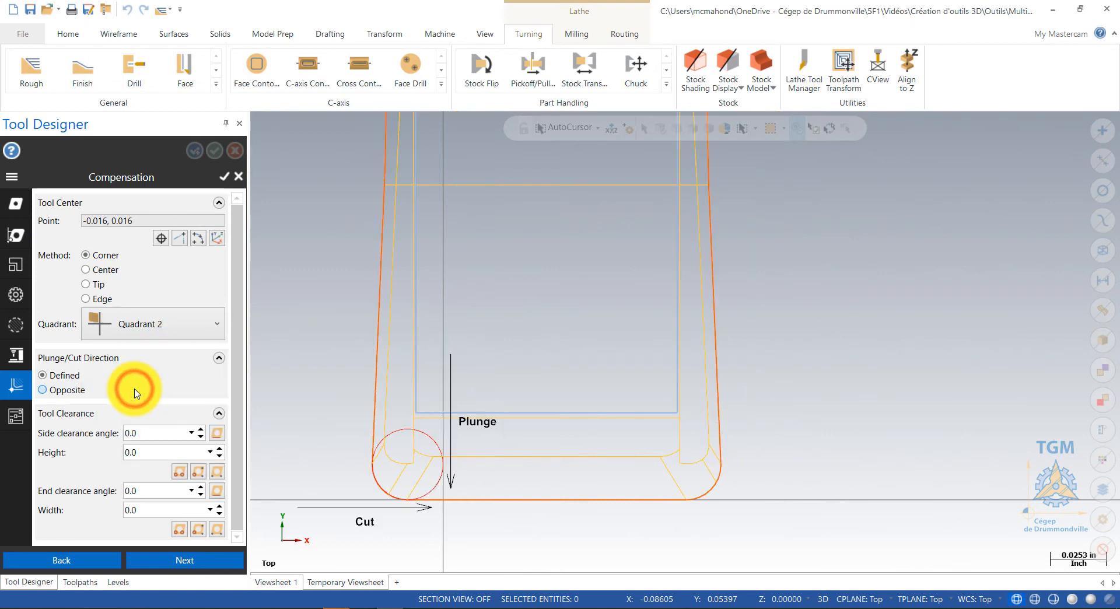
{"action": "left_click", "coordinate": [222, 326]}
{"action": "left_click", "coordinate": [176, 355]}
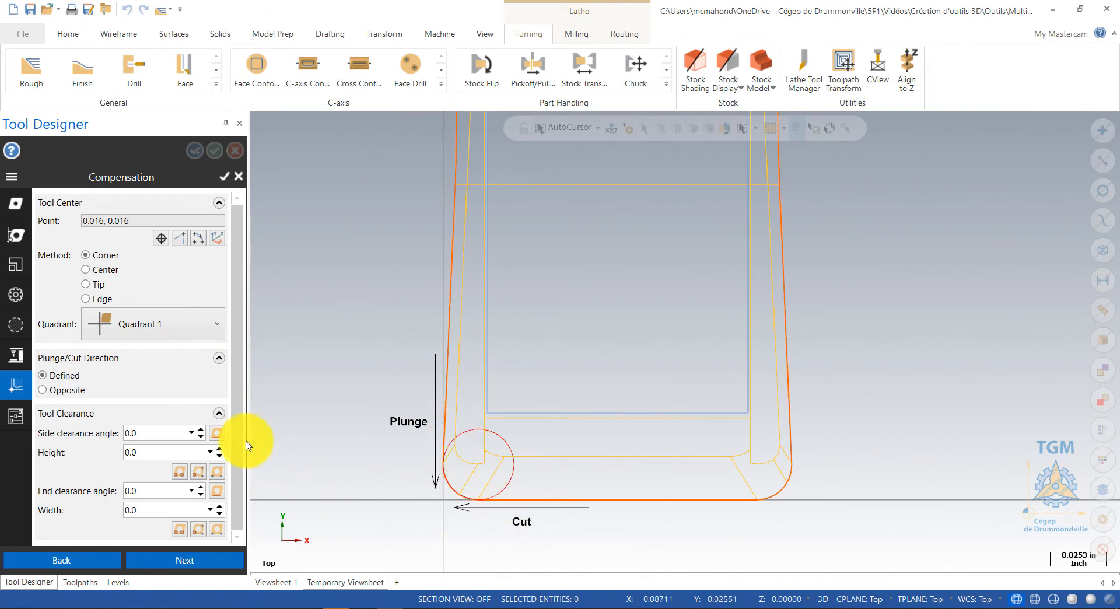
{"action": "left_click", "coordinate": [238, 378]}
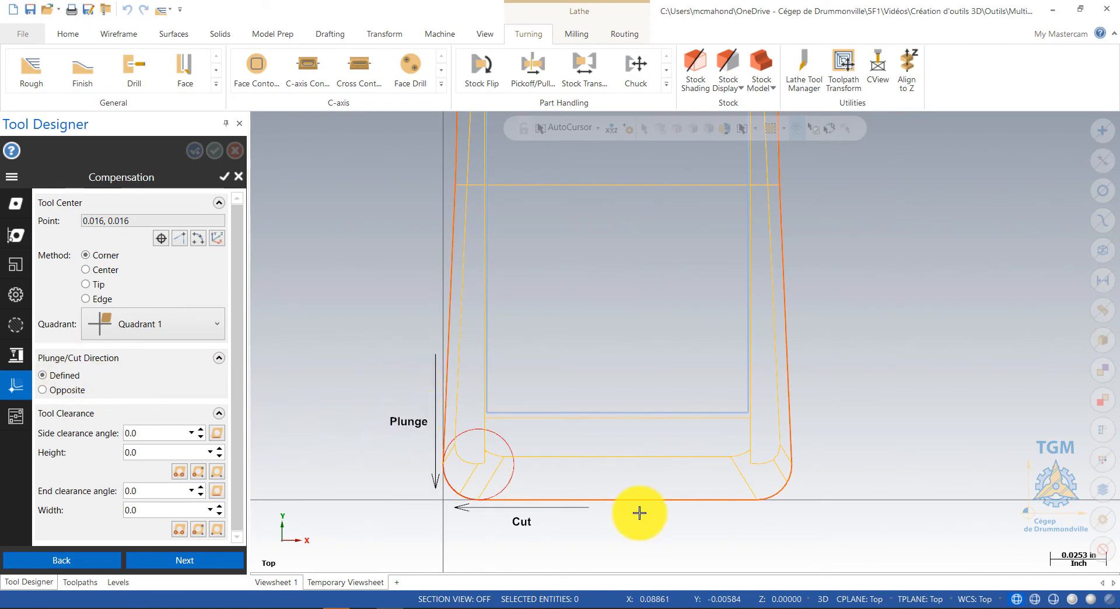
{"action": "left_click", "coordinate": [43, 390]}
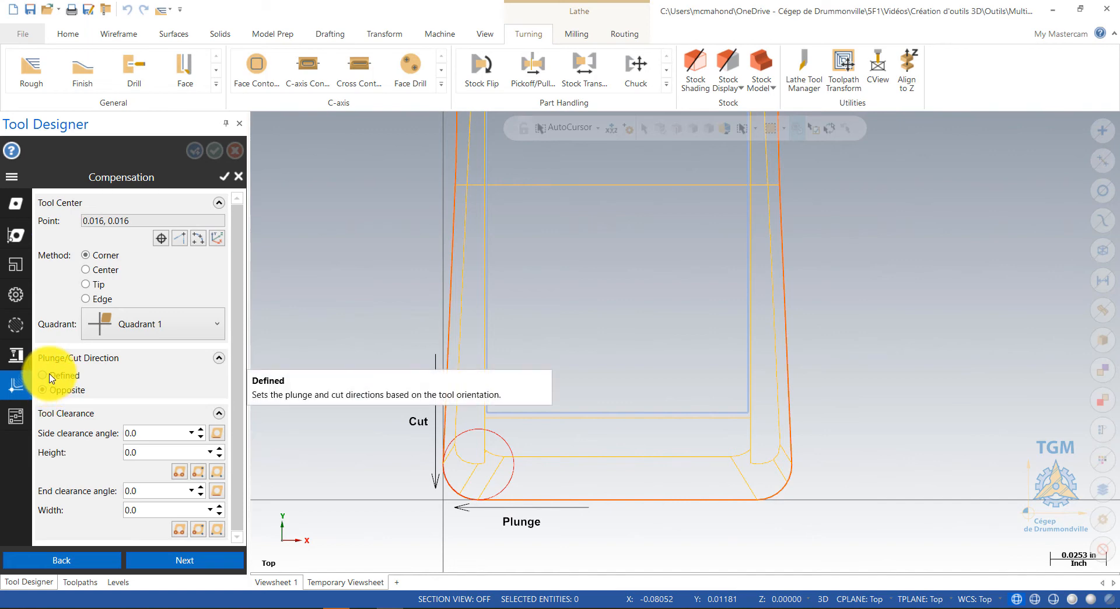
{"action": "left_click", "coordinate": [43, 376]}
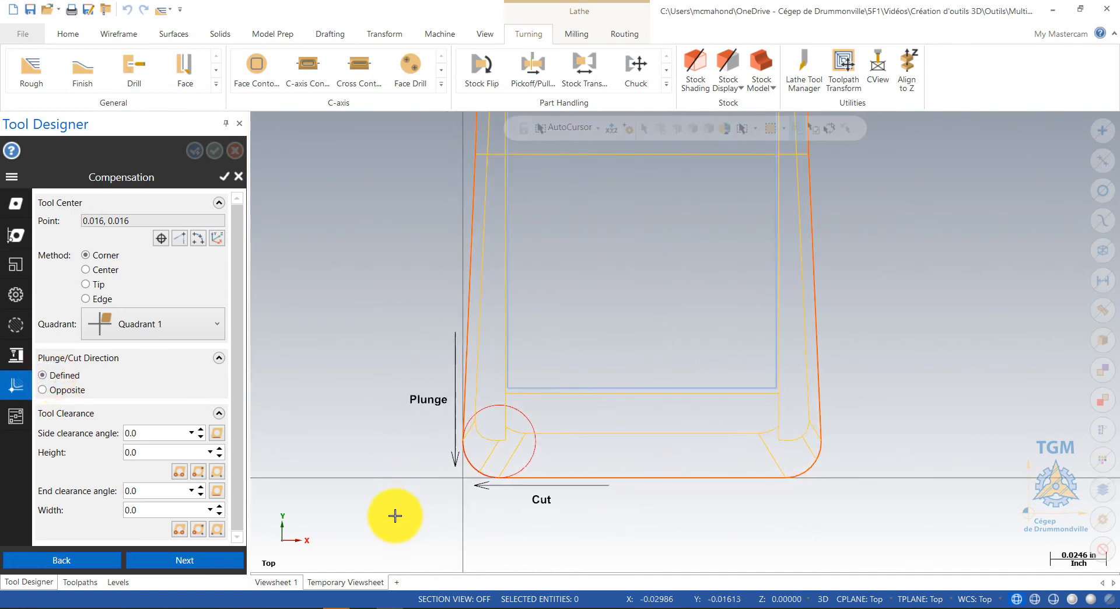
Set the side clearance angle to 2.47919 by picking the insert's left side line
{"action": "scroll", "coordinate": [395, 515], "scroll_direction": "up", "scroll_amount": 2}
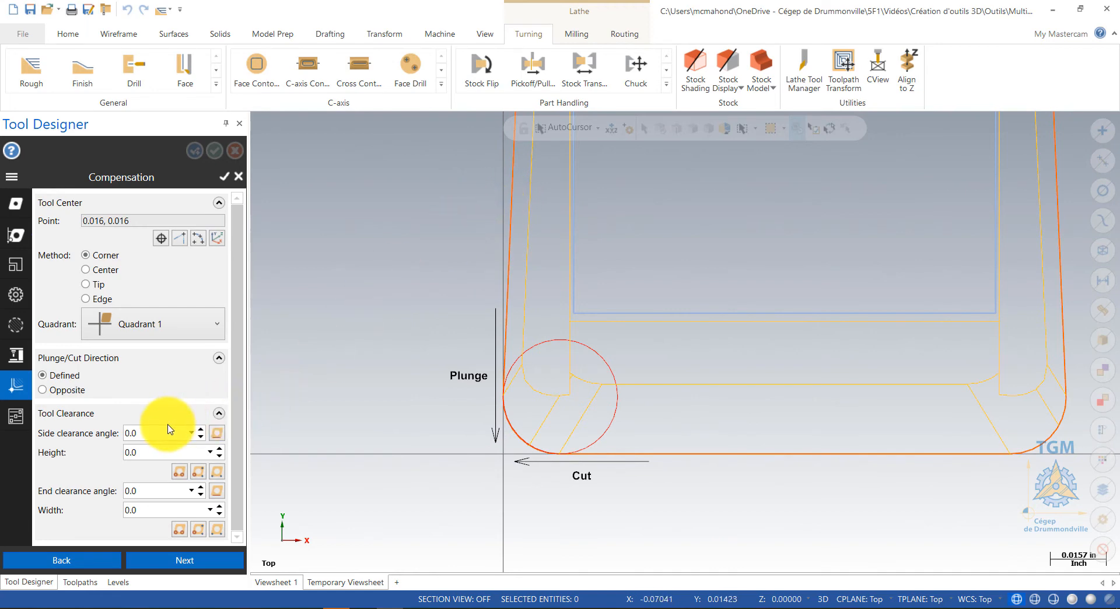
{"action": "mouse_move", "coordinate": [190, 437]}
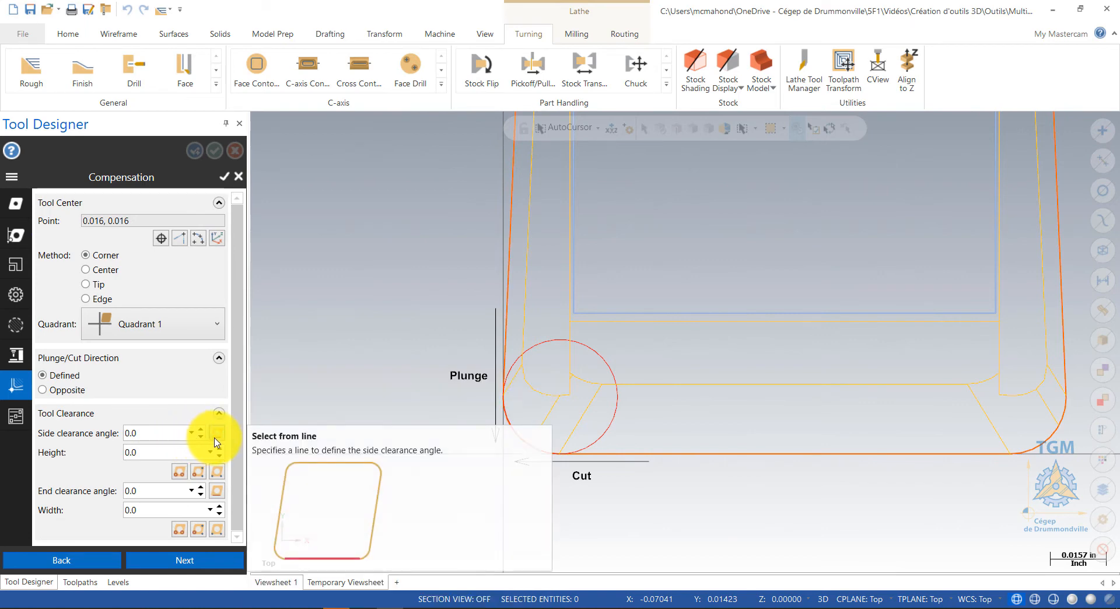
{"action": "left_click", "coordinate": [216, 433]}
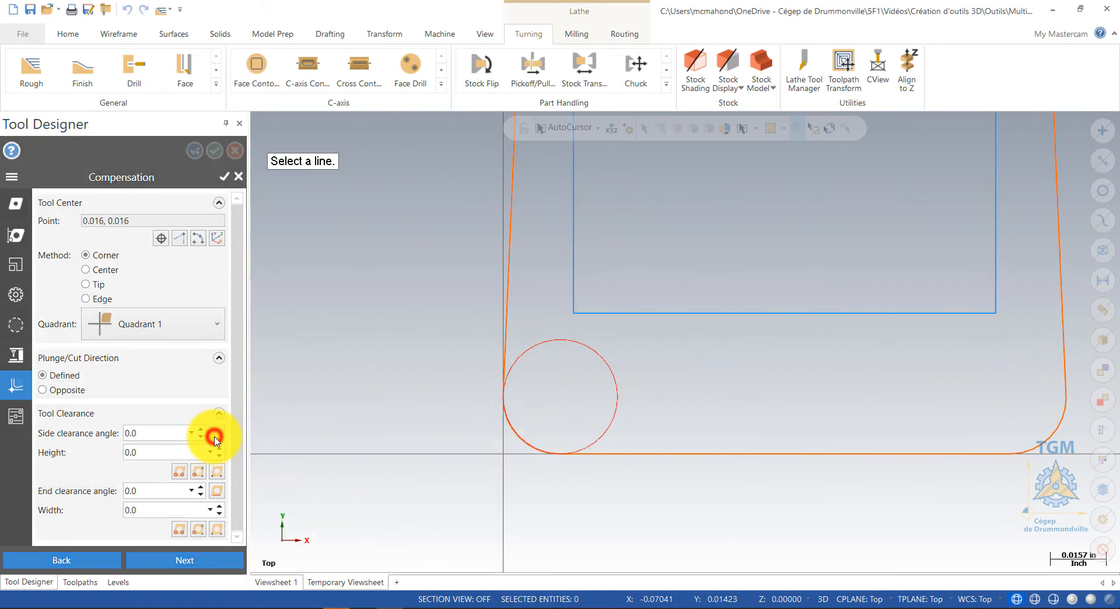
{"action": "left_click", "coordinate": [512, 258]}
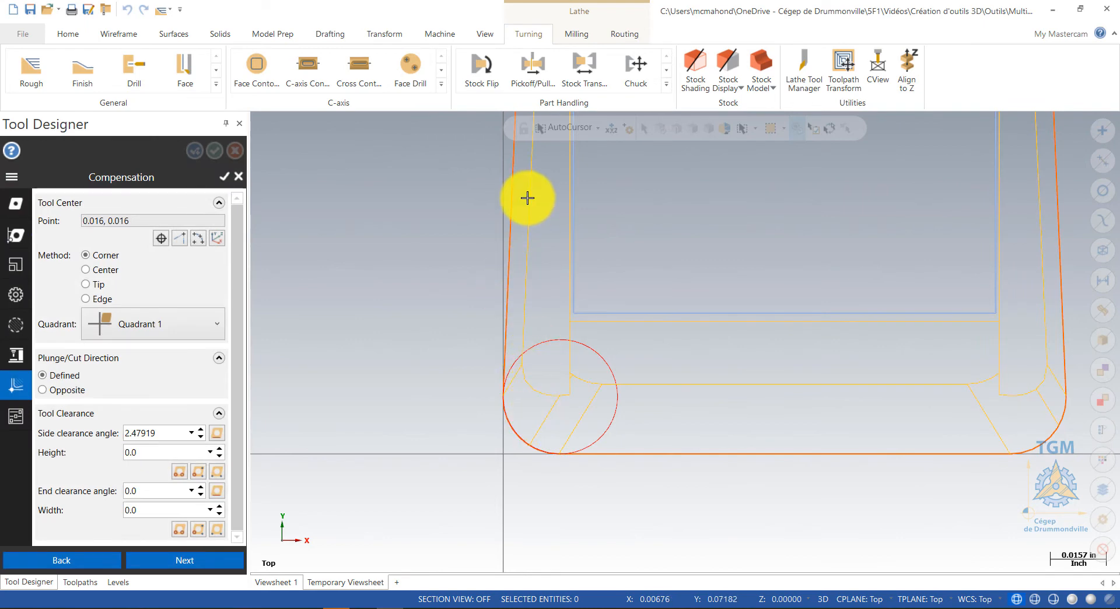
Set the clearance height to 0.18426 from the upper end point of the left side edge, and take the end clearance angle from the bottom edge
{"action": "scroll", "coordinate": [567, 325], "scroll_direction": "down", "scroll_amount": 3}
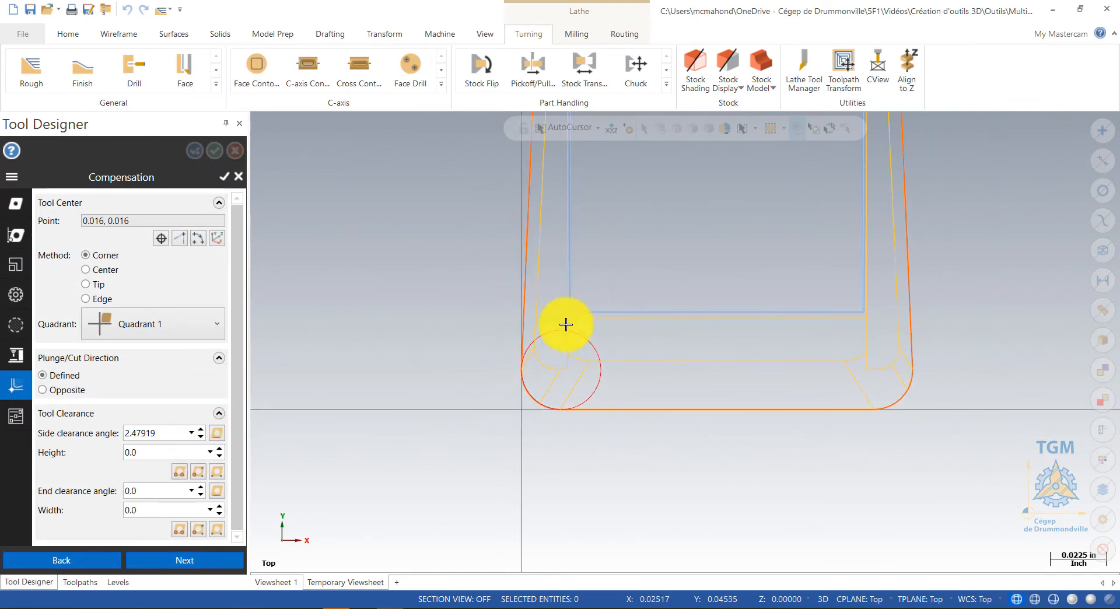
{"action": "scroll", "coordinate": [747, 295], "scroll_direction": "down", "scroll_amount": 1}
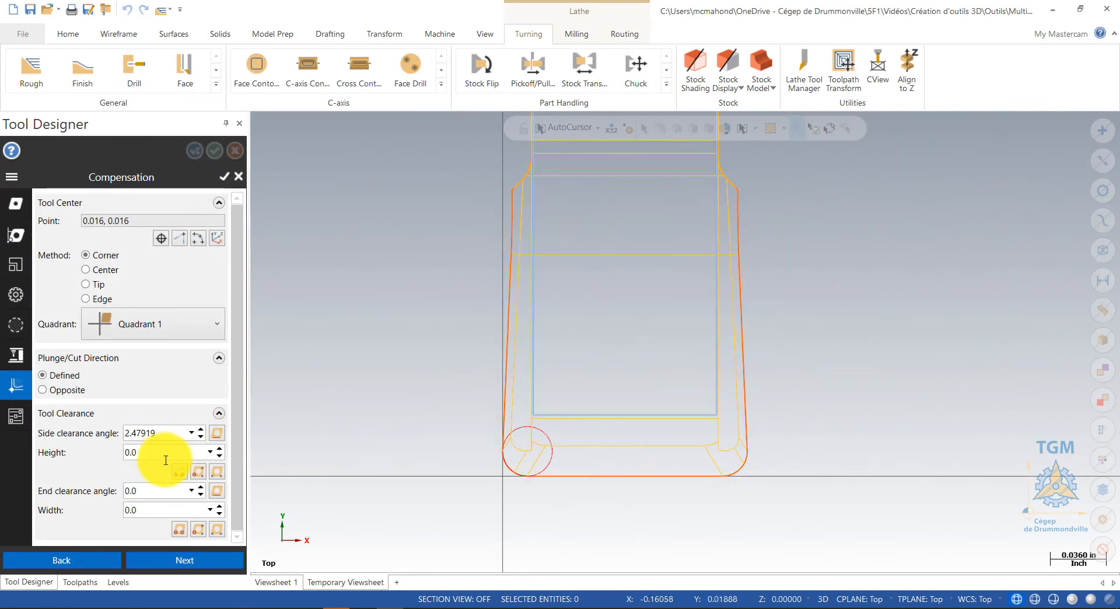
{"action": "left_click", "coordinate": [198, 472]}
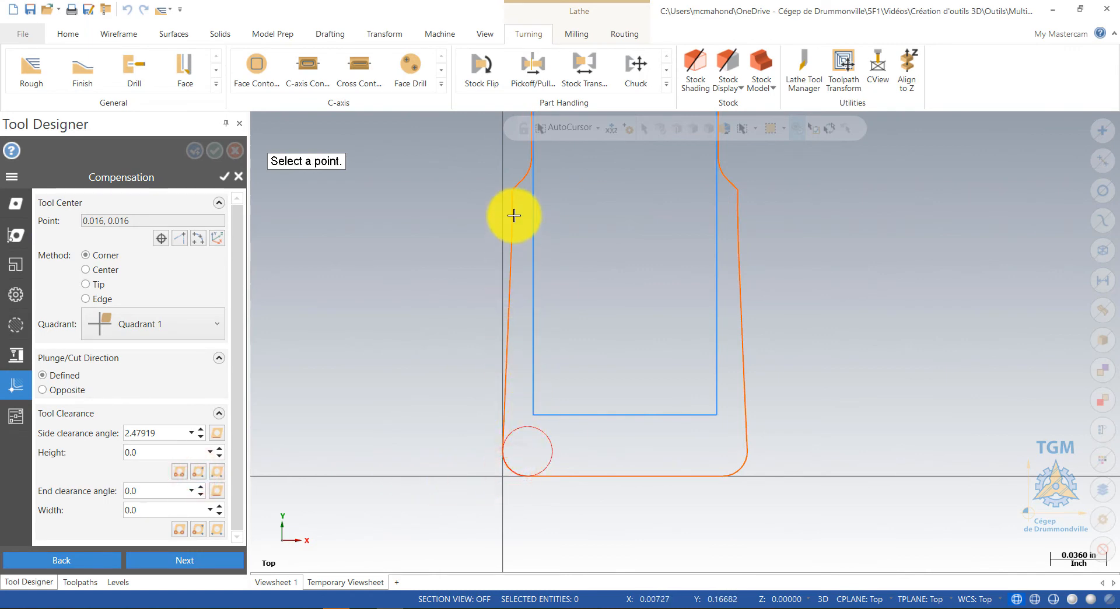
{"action": "left_click", "coordinate": [512, 194]}
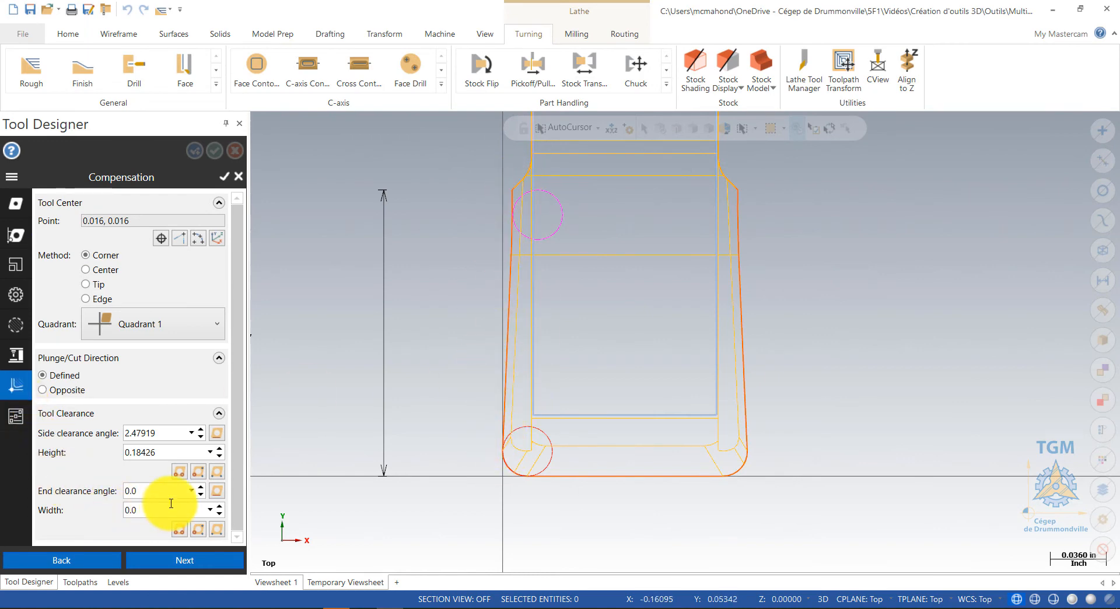
{"action": "left_click", "coordinate": [217, 494]}
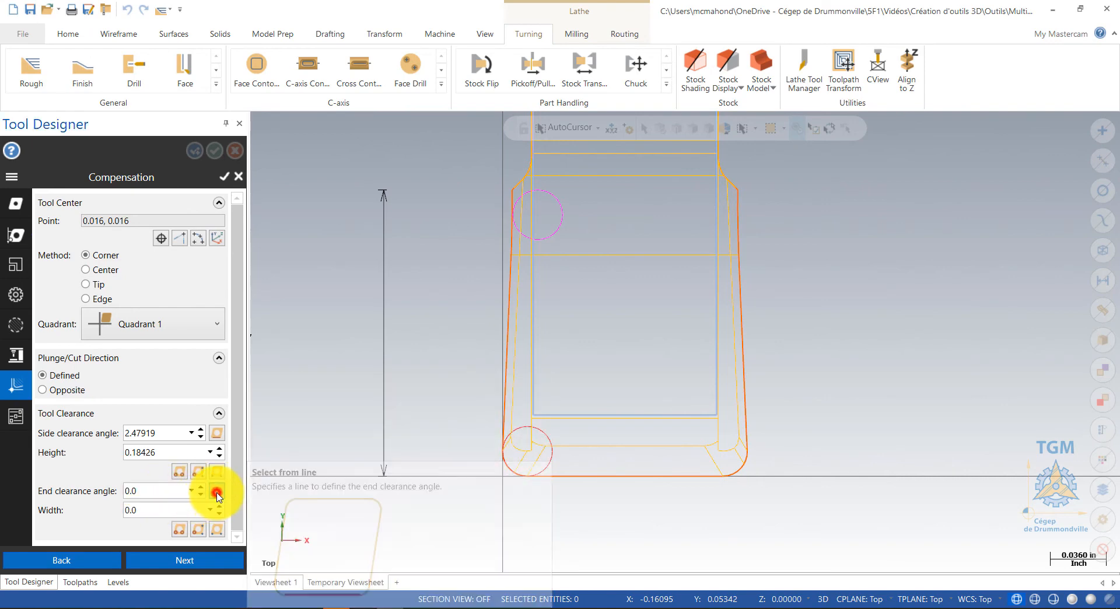
{"action": "left_click", "coordinate": [604, 476]}
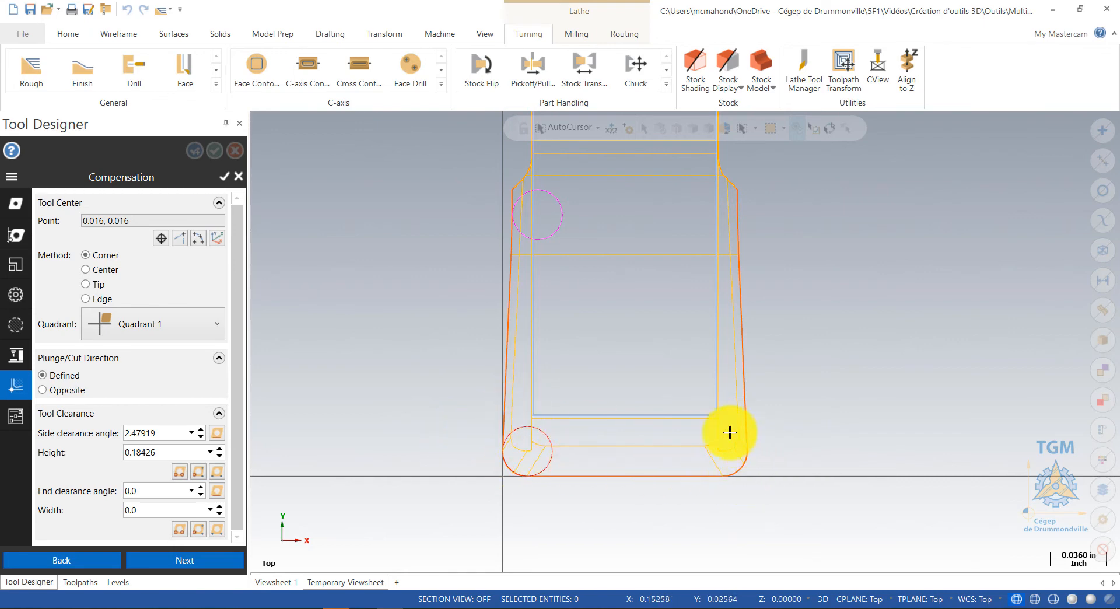
Set the end clearance width to 0.15746 by picking the two bottom corner arcs of the insert
{"action": "left_click", "coordinate": [179, 529]}
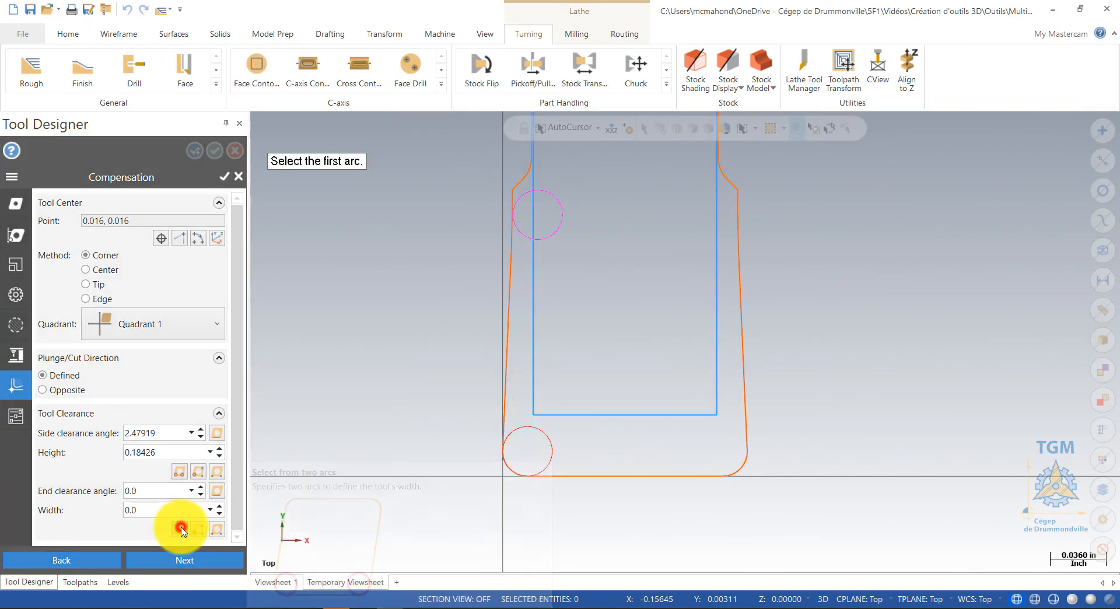
{"action": "left_click", "coordinate": [515, 473]}
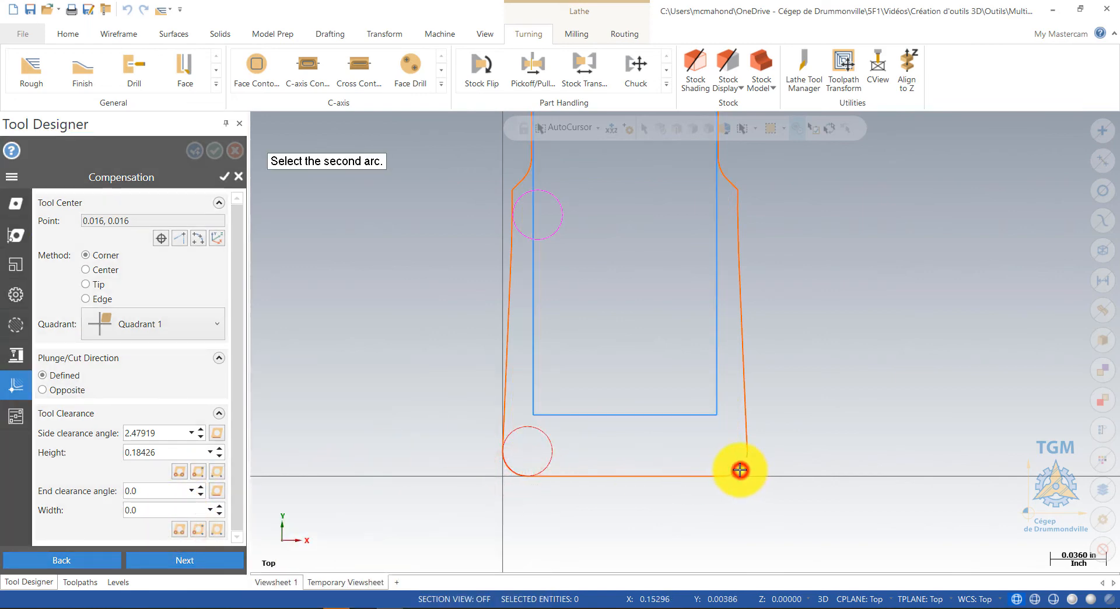
{"action": "left_click", "coordinate": [740, 470]}
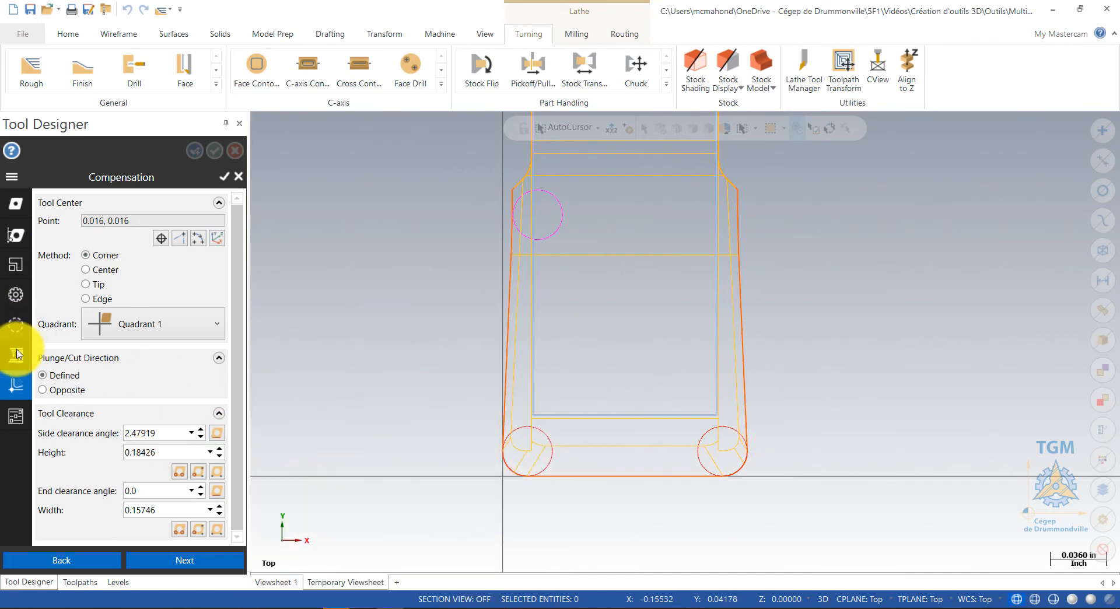
Check the Setup, Cutting Definition, Machine Orientation and Insert settings, and examine whether the insert's Multi-directional option is available
{"action": "left_click", "coordinate": [16, 203]}
{"action": "left_click", "coordinate": [16, 294]}
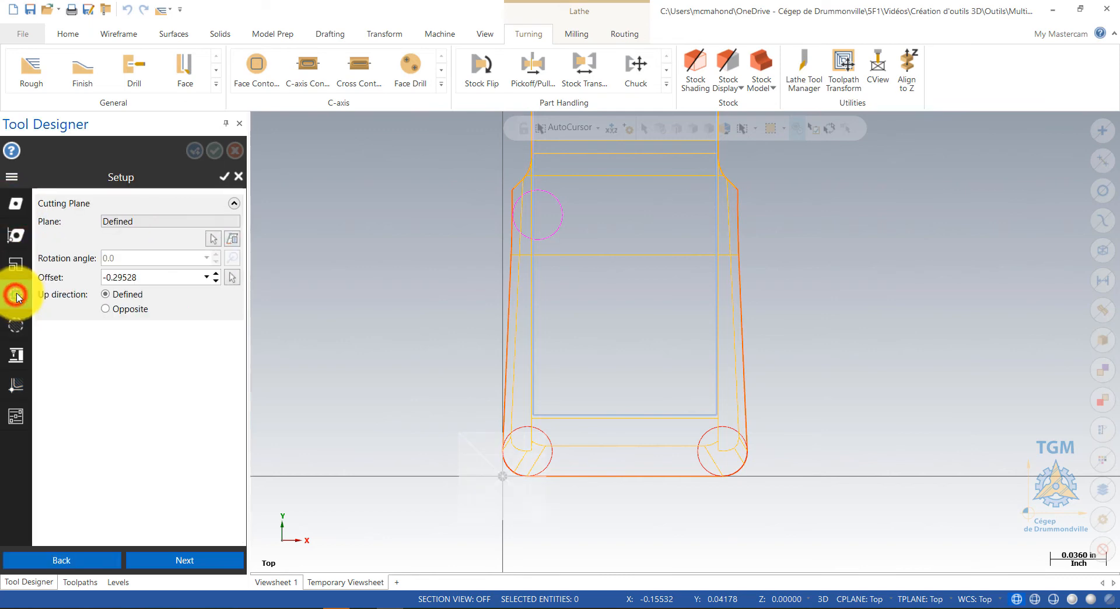
{"action": "left_click", "coordinate": [18, 265]}
{"action": "left_click", "coordinate": [19, 239]}
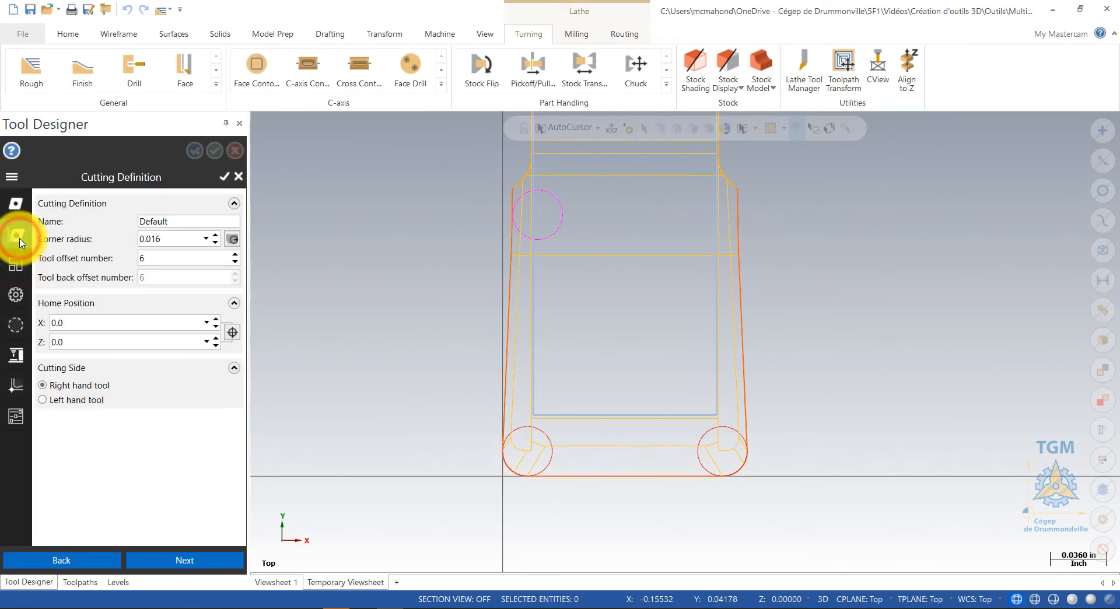
{"action": "left_click", "coordinate": [17, 355]}
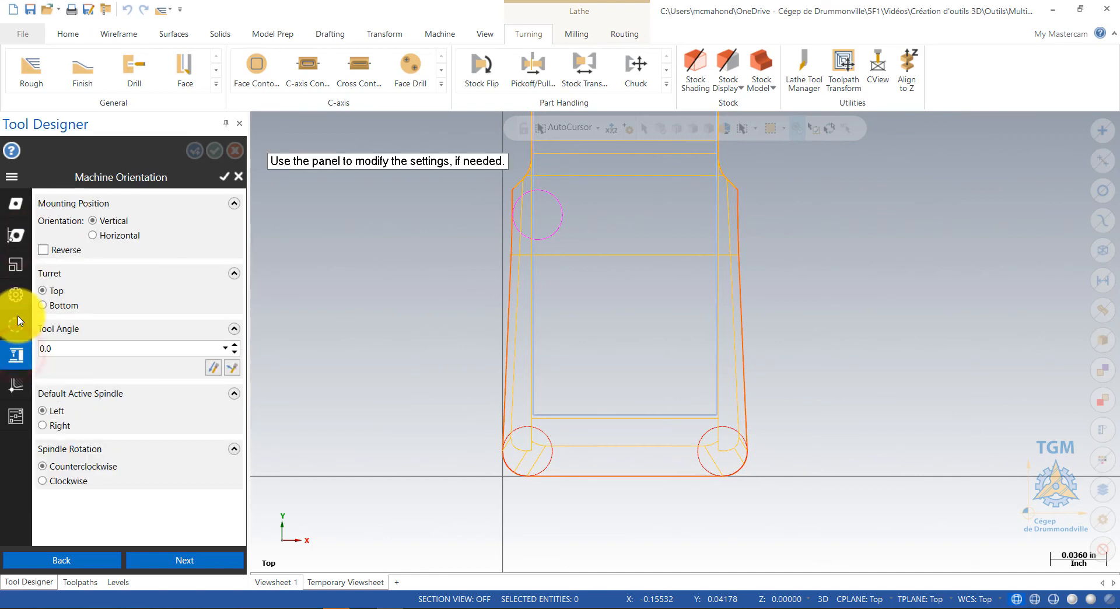
{"action": "left_click", "coordinate": [18, 203]}
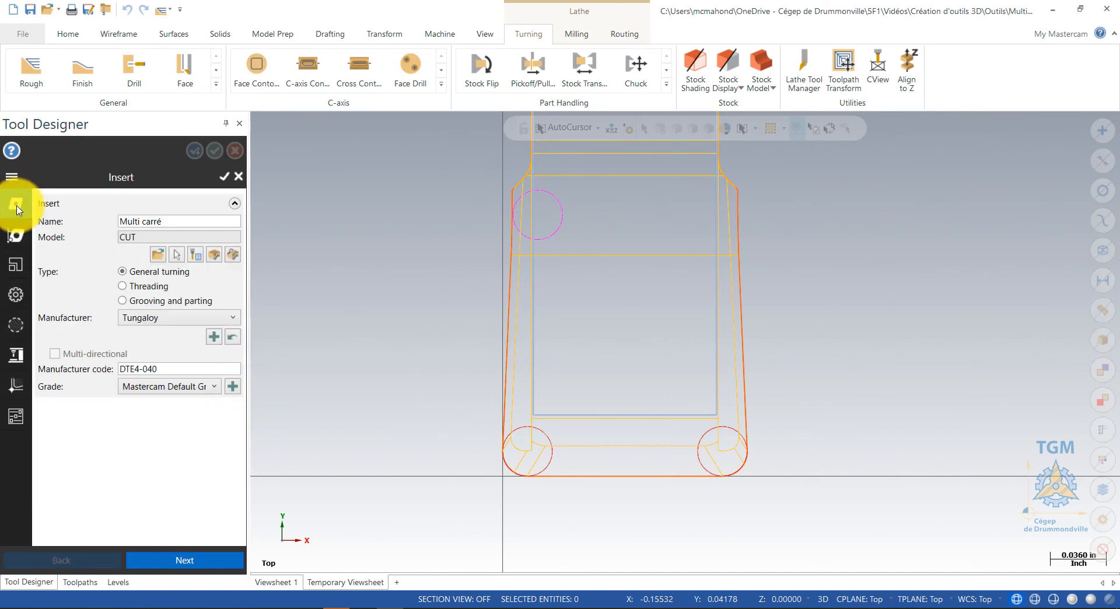
{"action": "mouse_move", "coordinate": [57, 360]}
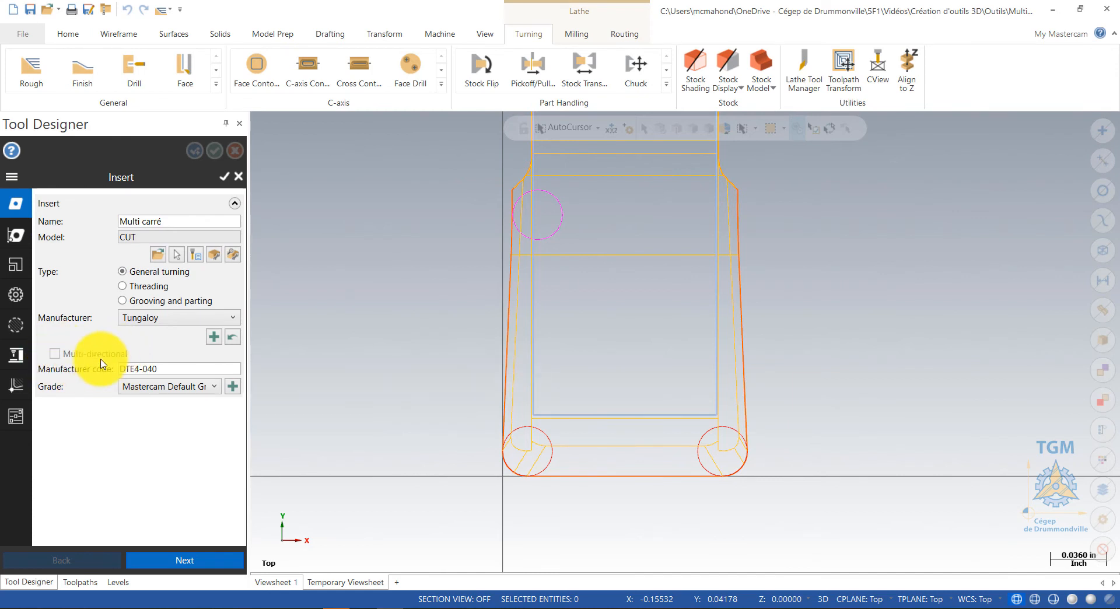
{"action": "left_click", "coordinate": [73, 358]}
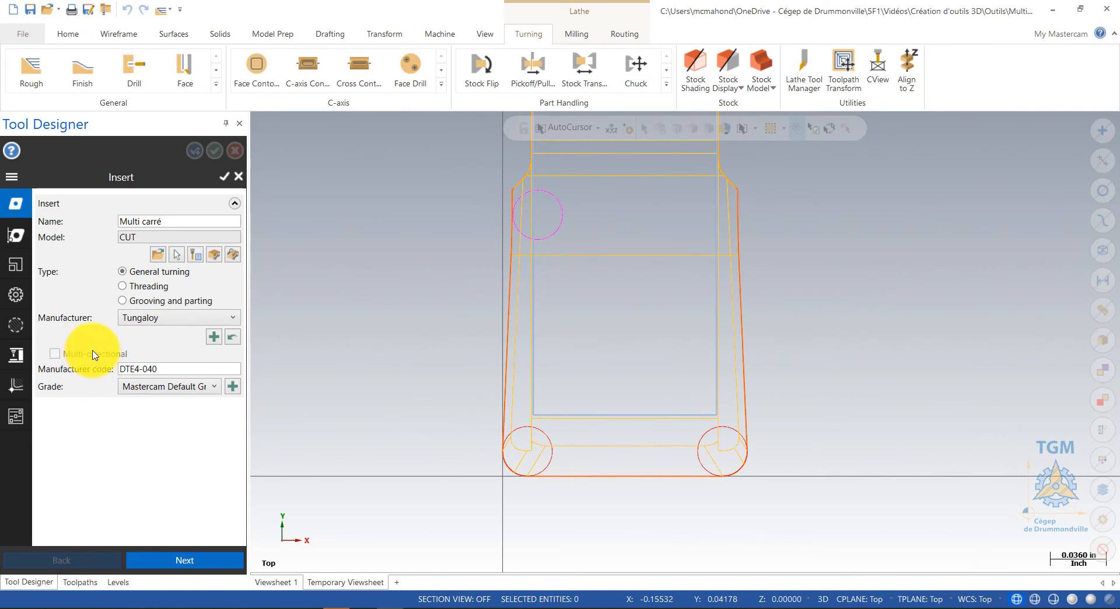
Switch the insert manufacturer to Sandvik to check the Multi-directional option, and restore Tungaloy
{"action": "left_click", "coordinate": [233, 317]}
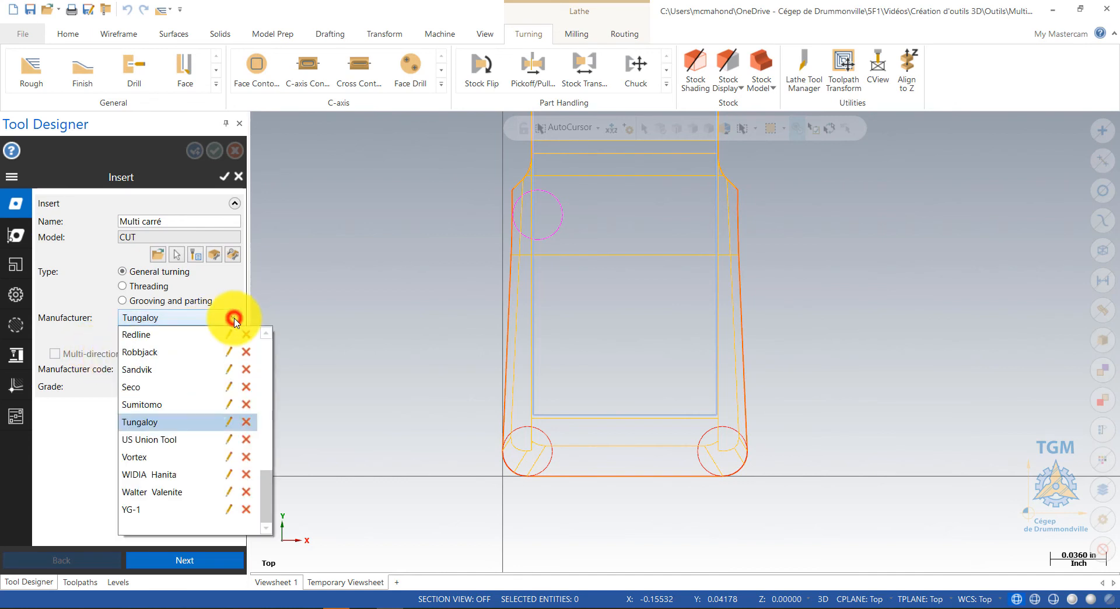
{"action": "left_click", "coordinate": [175, 369]}
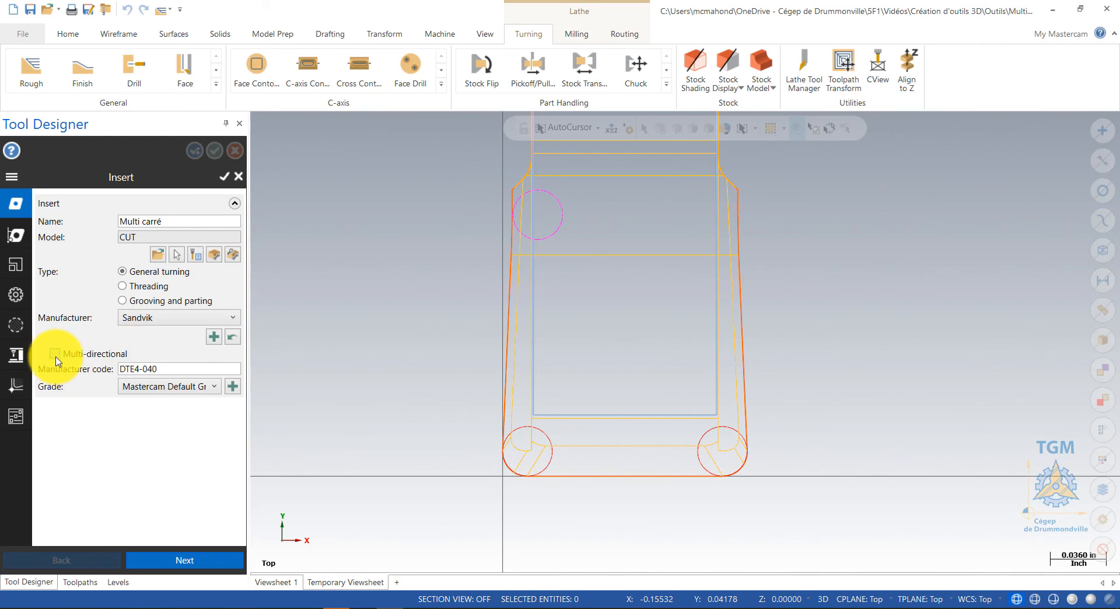
{"action": "mouse_move", "coordinate": [57, 361]}
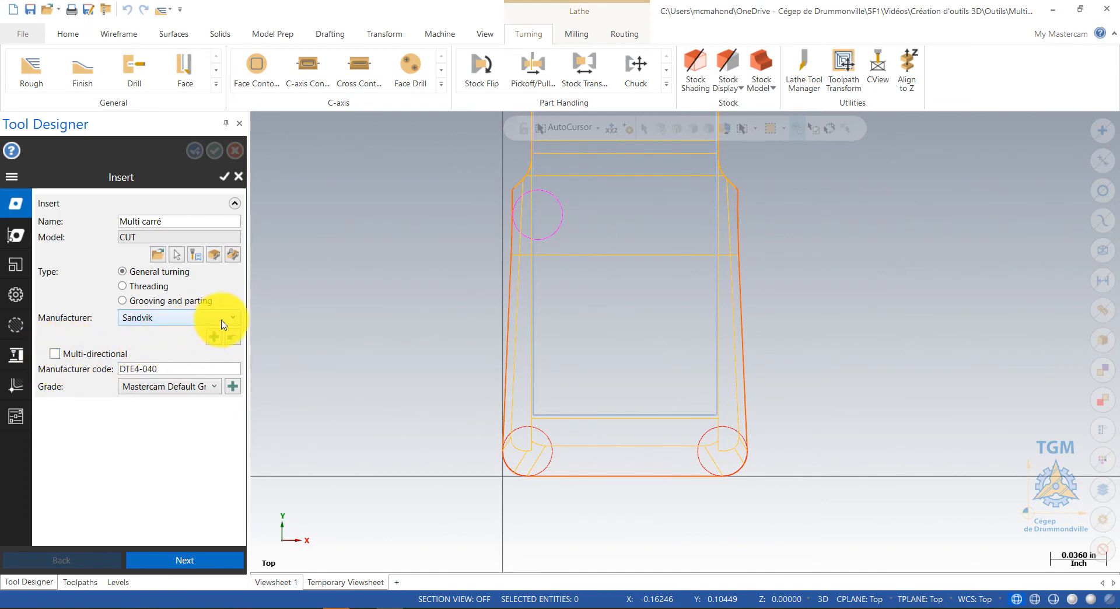
{"action": "left_click", "coordinate": [239, 321]}
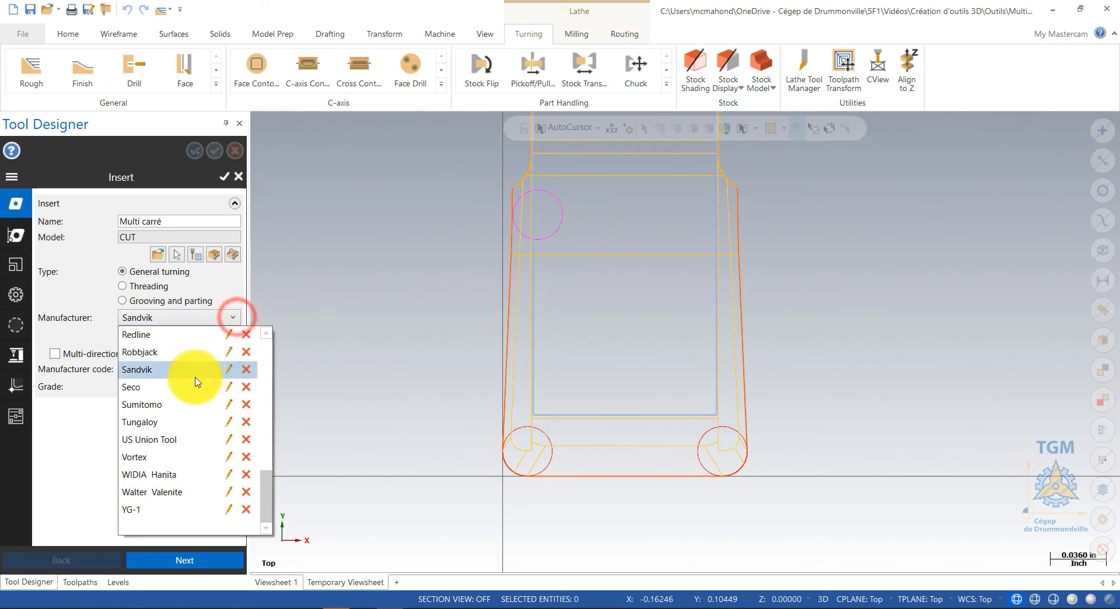
{"action": "left_click", "coordinate": [182, 425]}
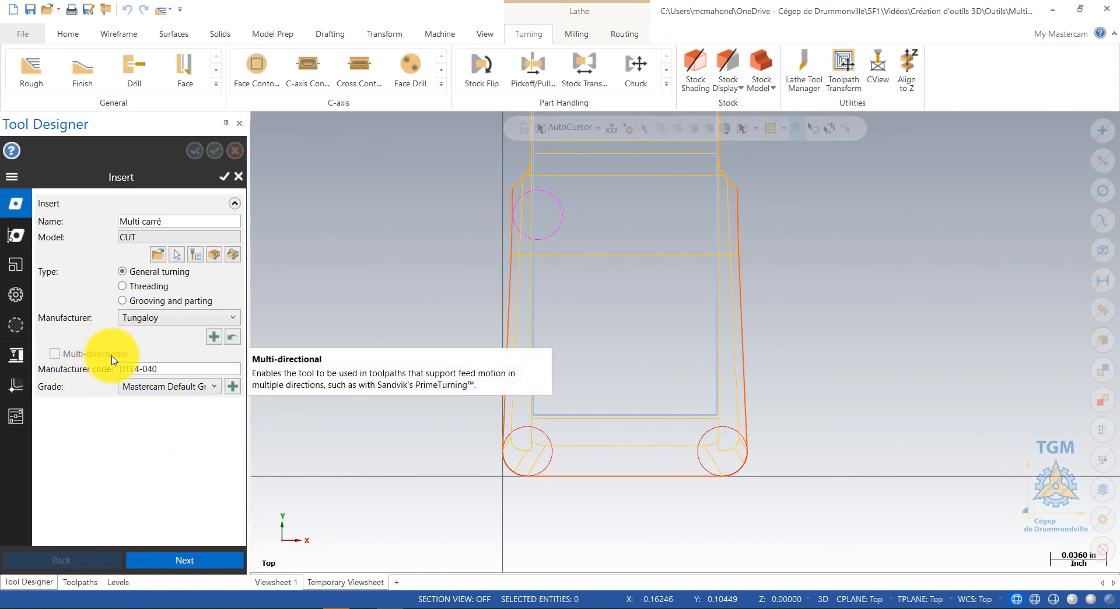
Review the compensation settings and set the custom Flood coolant state to On in the tool parameters
{"action": "left_click", "coordinate": [15, 385]}
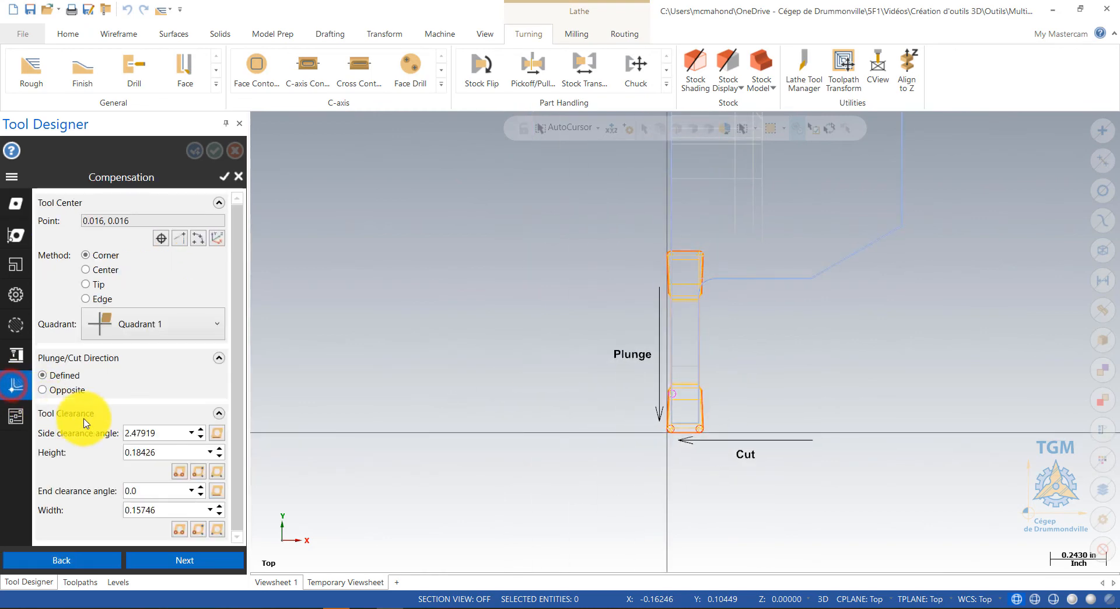
{"action": "scroll", "coordinate": [745, 420], "scroll_direction": "up", "scroll_amount": 8}
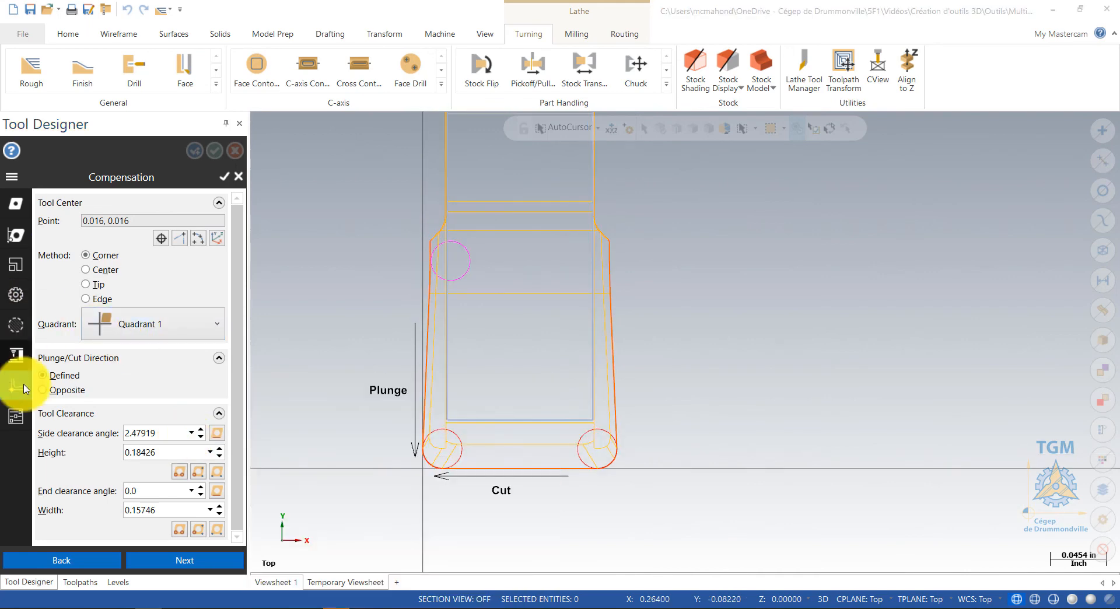
{"action": "left_click", "coordinate": [15, 416]}
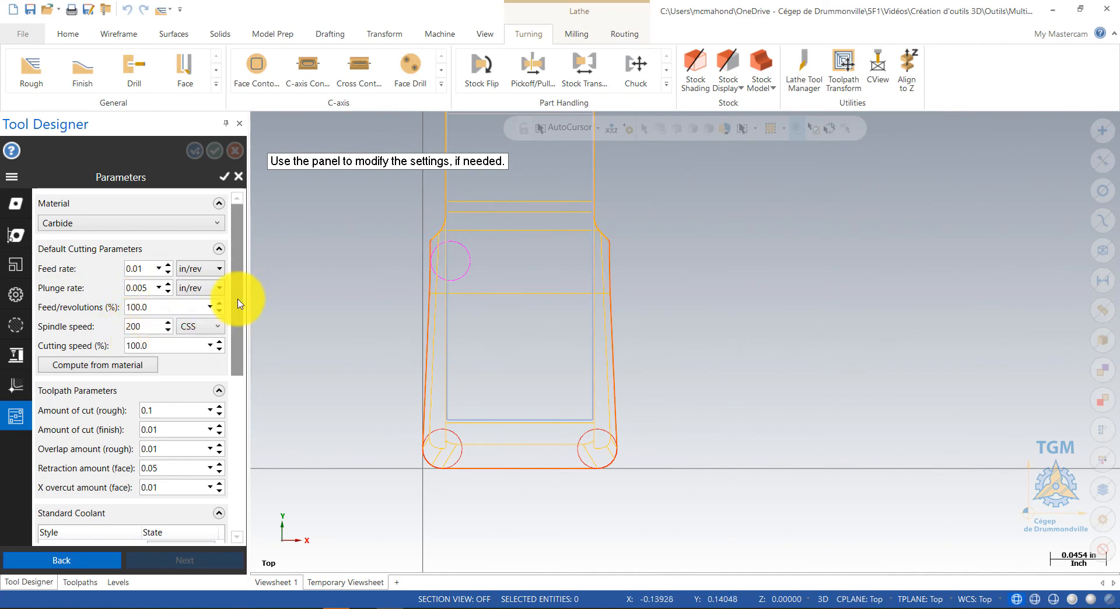
{"action": "left_click_drag", "start_coordinate": [237, 302], "coordinate": [239, 466]}
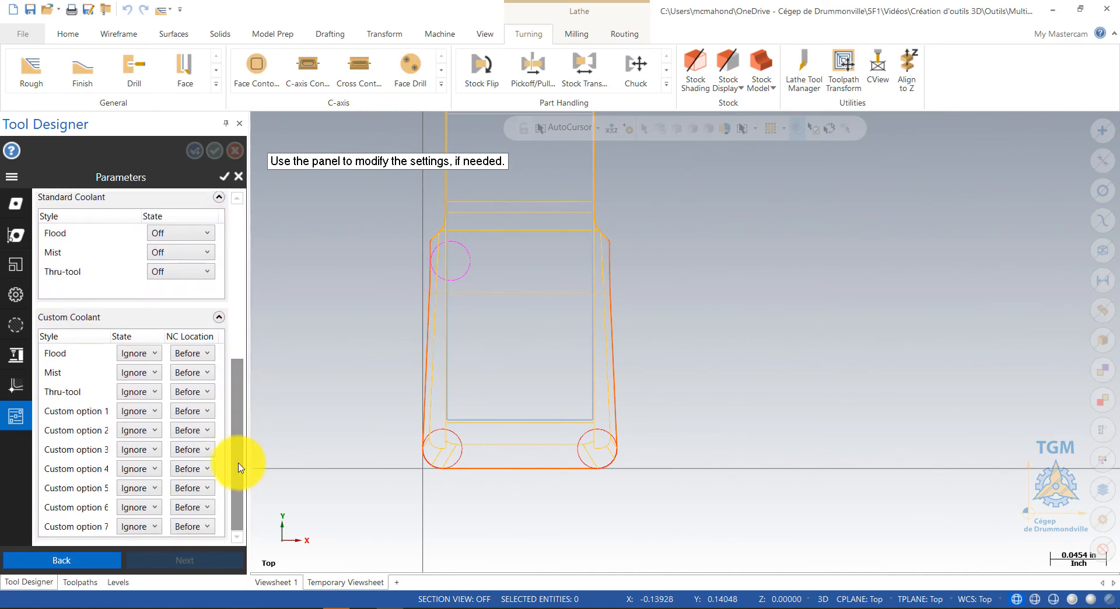
{"action": "left_click", "coordinate": [212, 358]}
{"action": "left_click", "coordinate": [153, 357]}
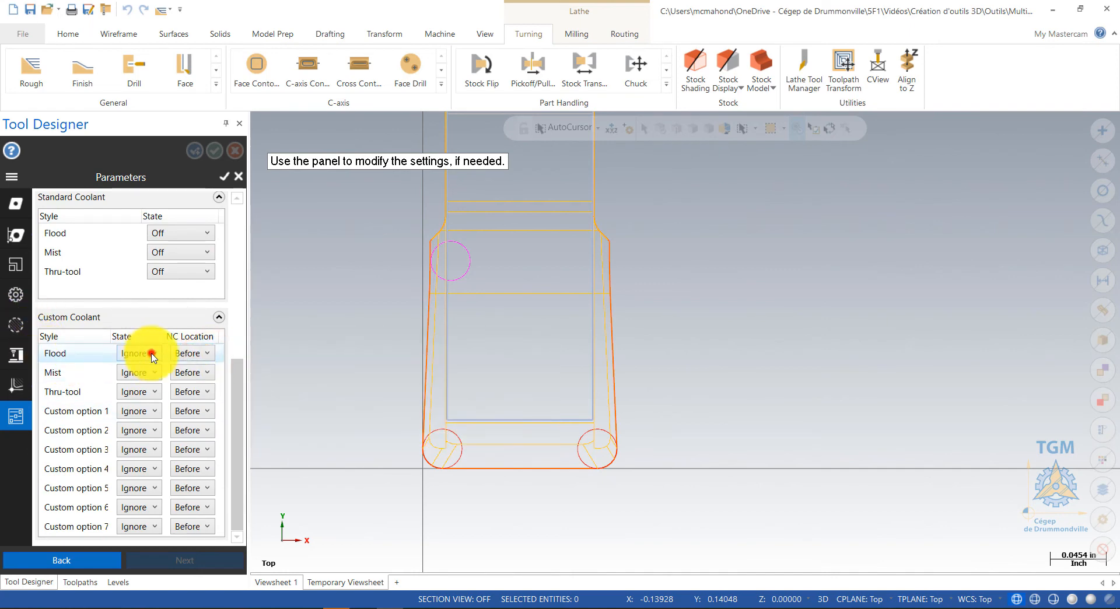
{"action": "left_click", "coordinate": [154, 357]}
{"action": "left_click", "coordinate": [142, 368]}
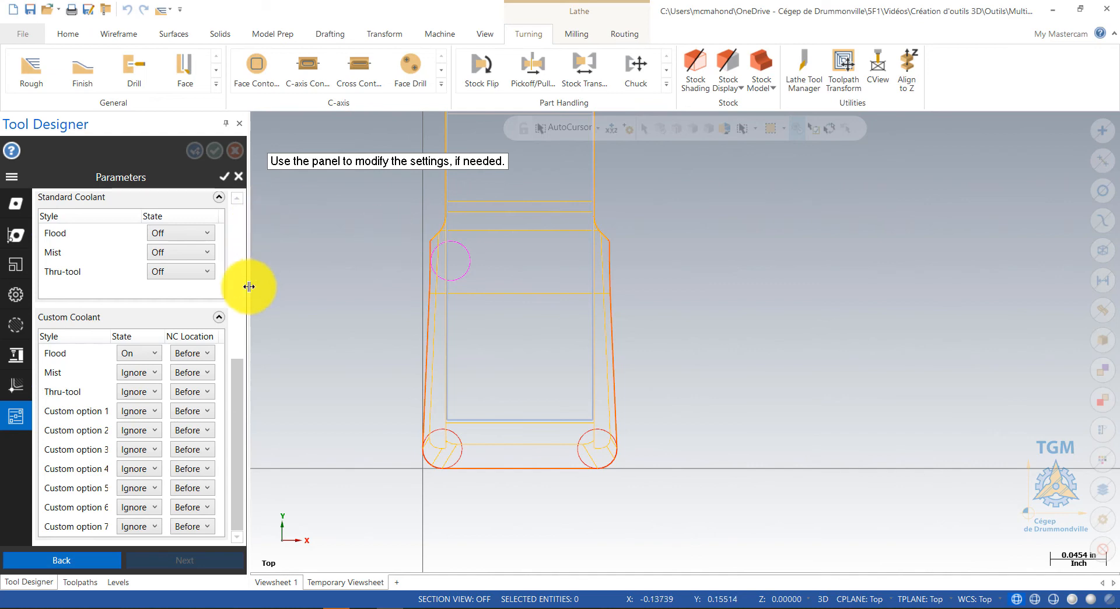
{"action": "left_click_drag", "start_coordinate": [238, 365], "coordinate": [251, 431]}
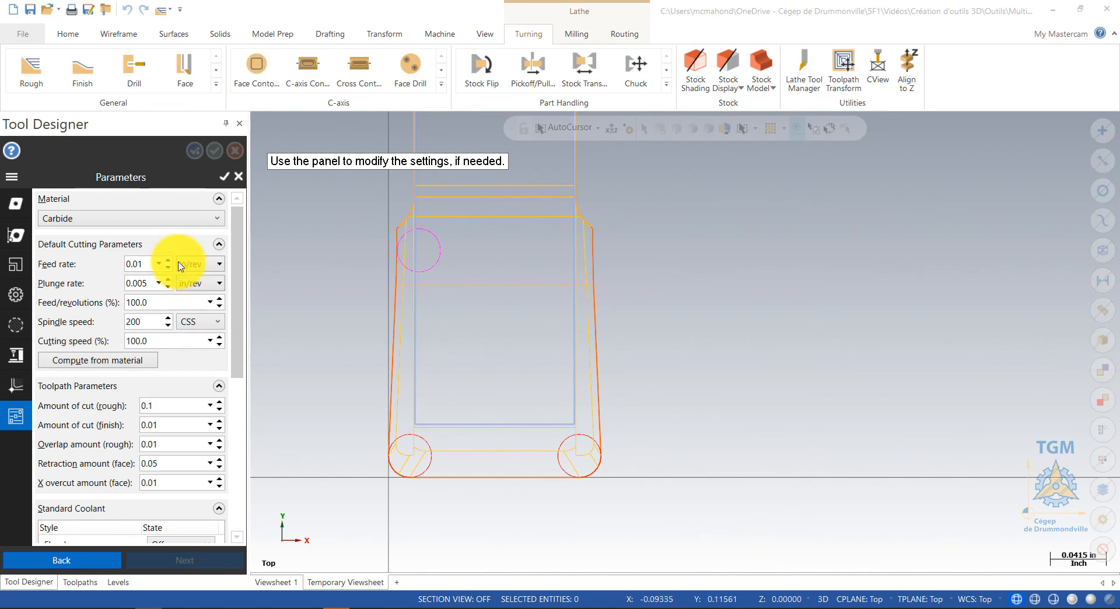
Shade the insert model and set the corner radius to 0.01575 by picking the rounded corner face
{"action": "left_click", "coordinate": [19, 239]}
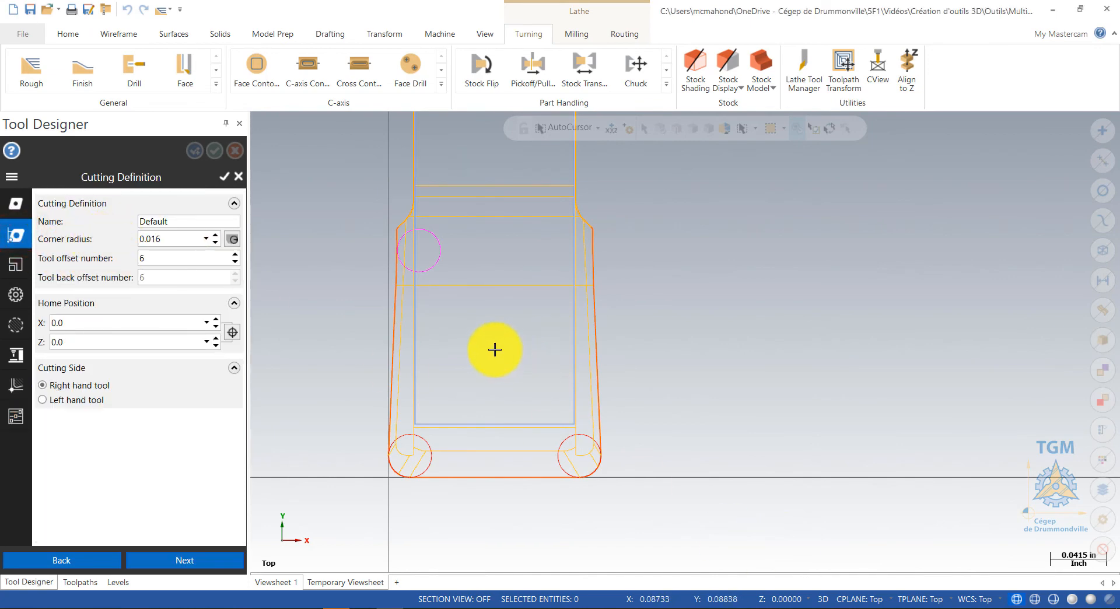
{"action": "middle_click_drag", "start_coordinate": [495, 347], "coordinate": [755, 373]}
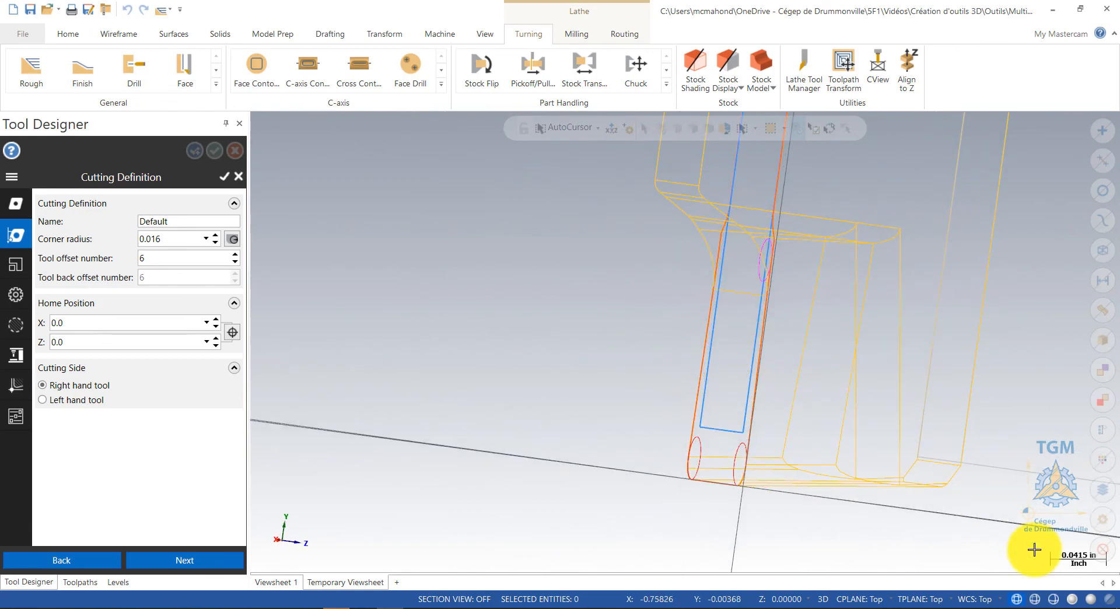
{"action": "left_click", "coordinate": [1073, 601]}
{"action": "mouse_move", "coordinate": [828, 405]}
{"action": "middle_mouse_down"}
{"action": "mouse_move", "coordinate": [912, 405]}
{"action": "mouse_move", "coordinate": [870, 325]}
{"action": "mouse_move", "coordinate": [879, 410]}
{"action": "middle_mouse_up"}
{"action": "scroll", "coordinate": [879, 410], "scroll_direction": "up", "scroll_amount": 4}
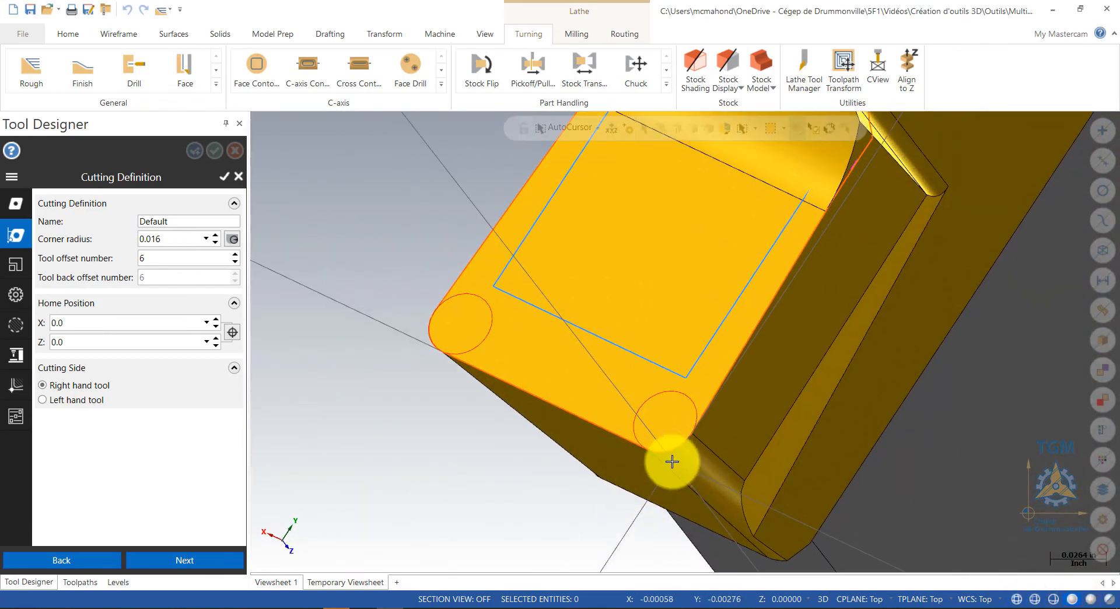
{"action": "left_click", "coordinate": [234, 240]}
{"action": "left_click", "coordinate": [717, 487]}
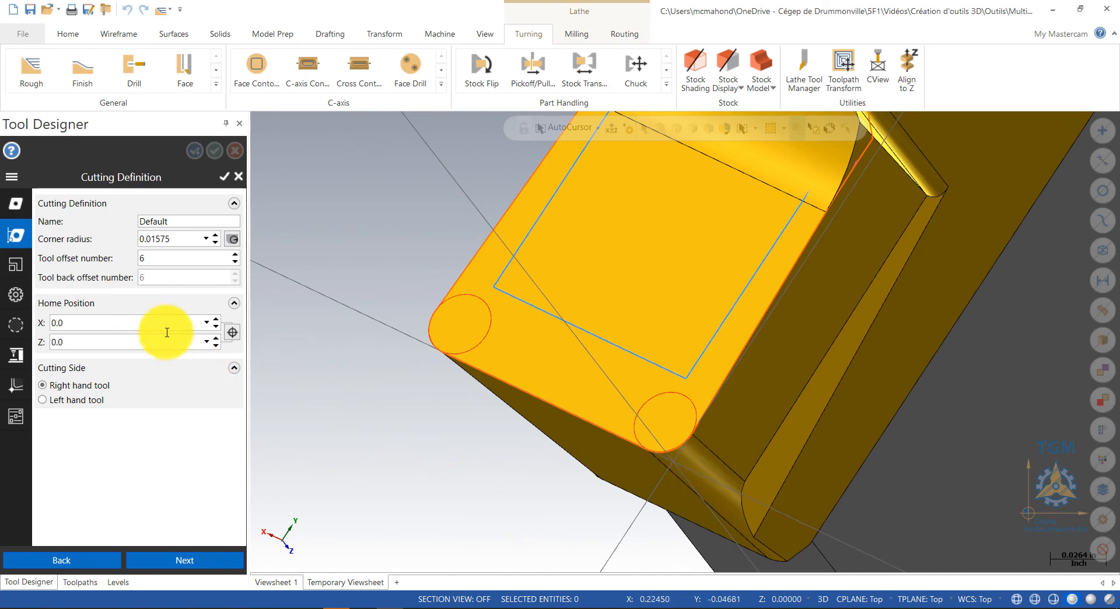
Check the cutting plane setup and pick the insert's corner arcs again for the corner radius
{"action": "left_click", "coordinate": [16, 296]}
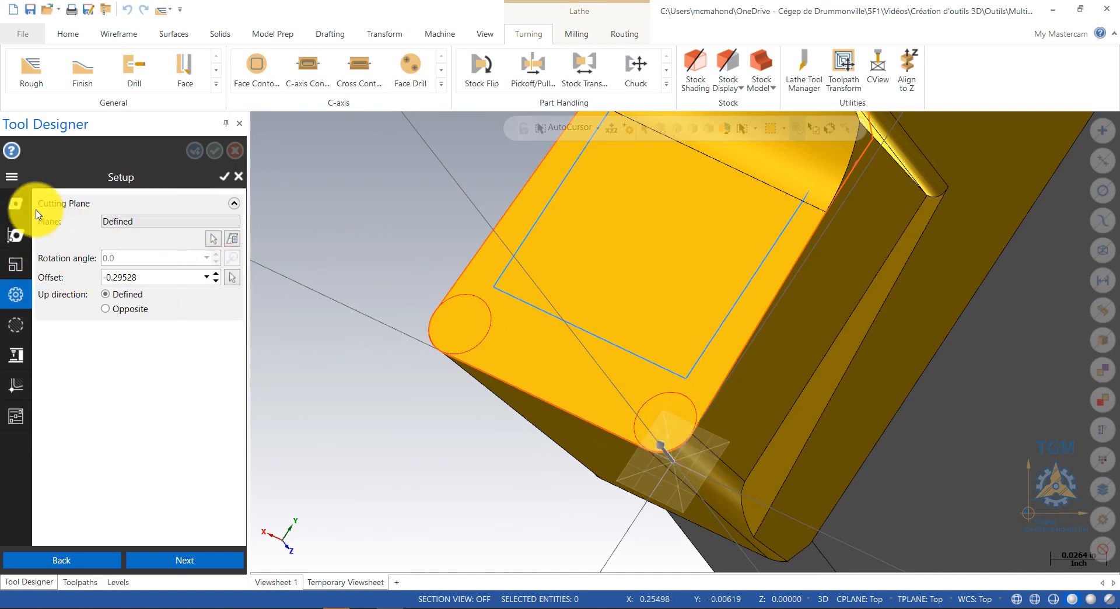
{"action": "left_click", "coordinate": [16, 235]}
{"action": "left_click", "coordinate": [232, 239]}
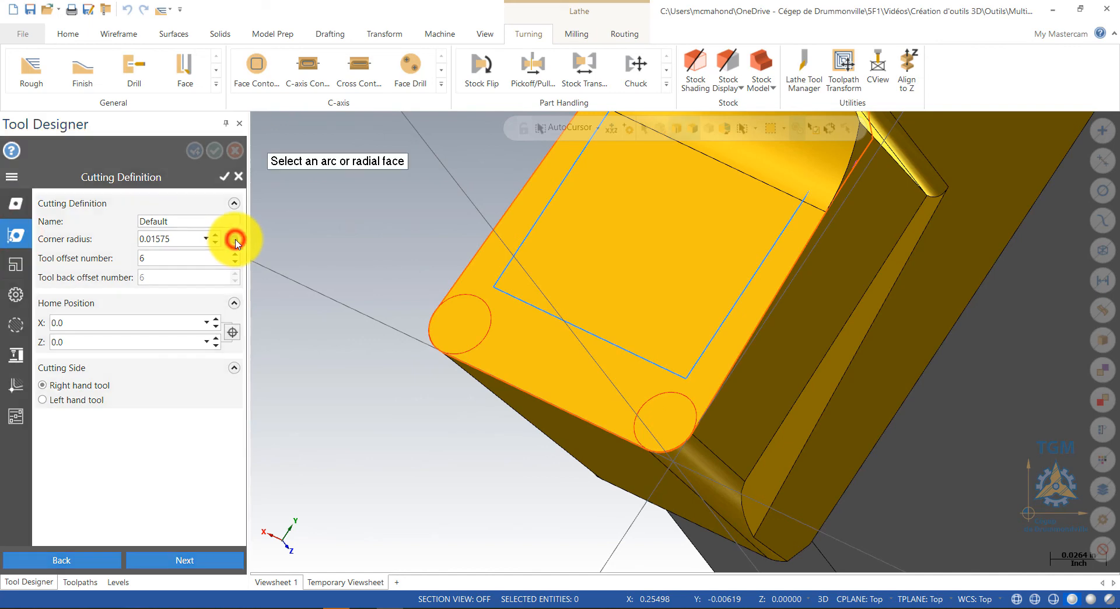
{"action": "left_click", "coordinate": [666, 443]}
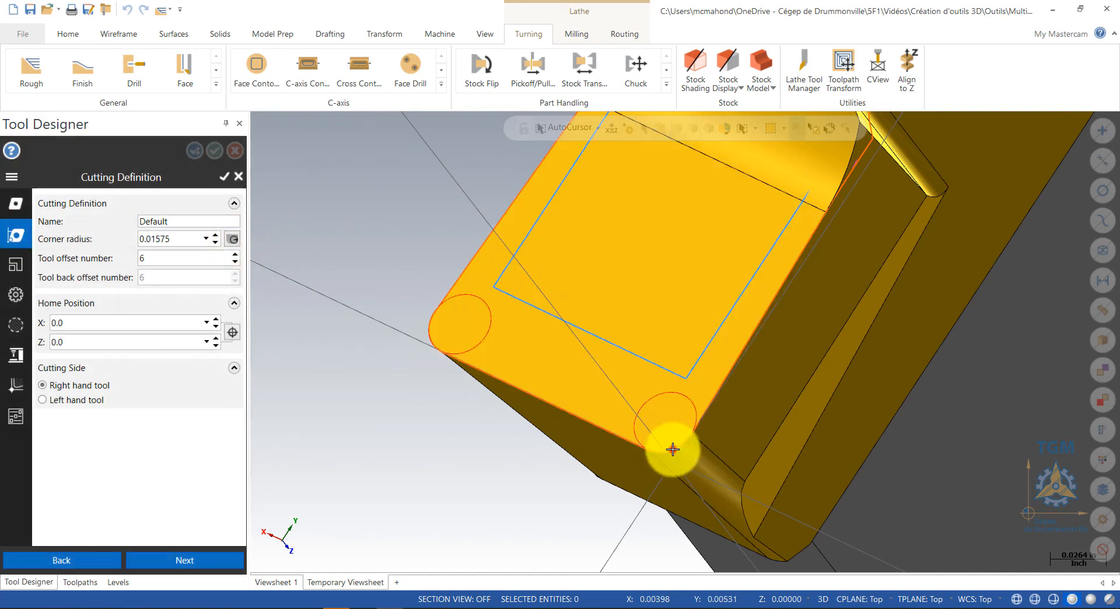
{"action": "left_click", "coordinate": [430, 336]}
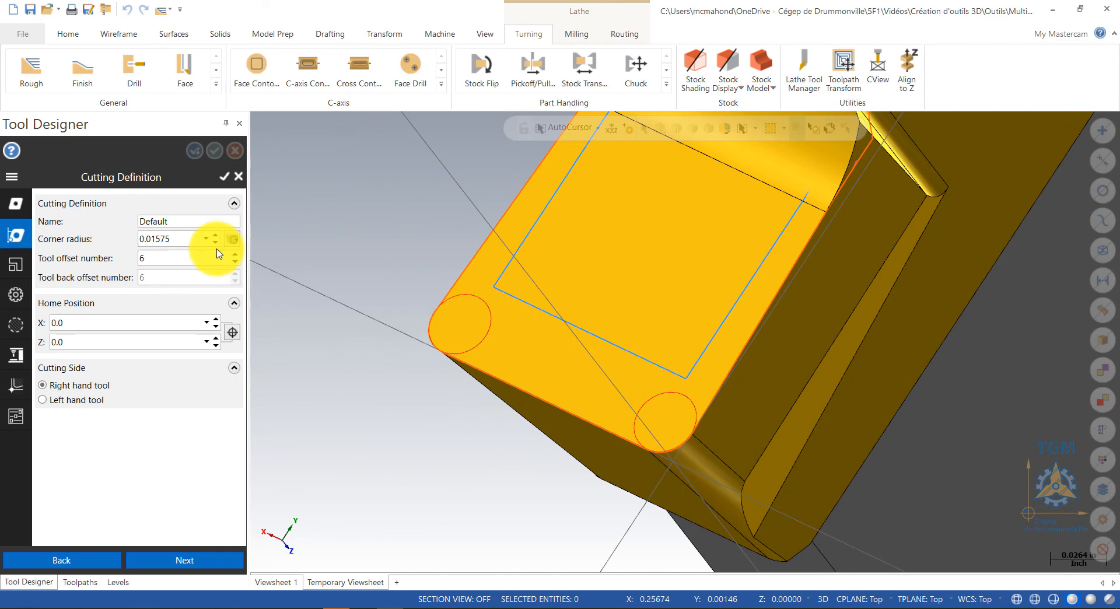
Set the corner radius to 0.016, accept the insert definition and finish the 3D tool
{"action": "left_click", "coordinate": [181, 239]}
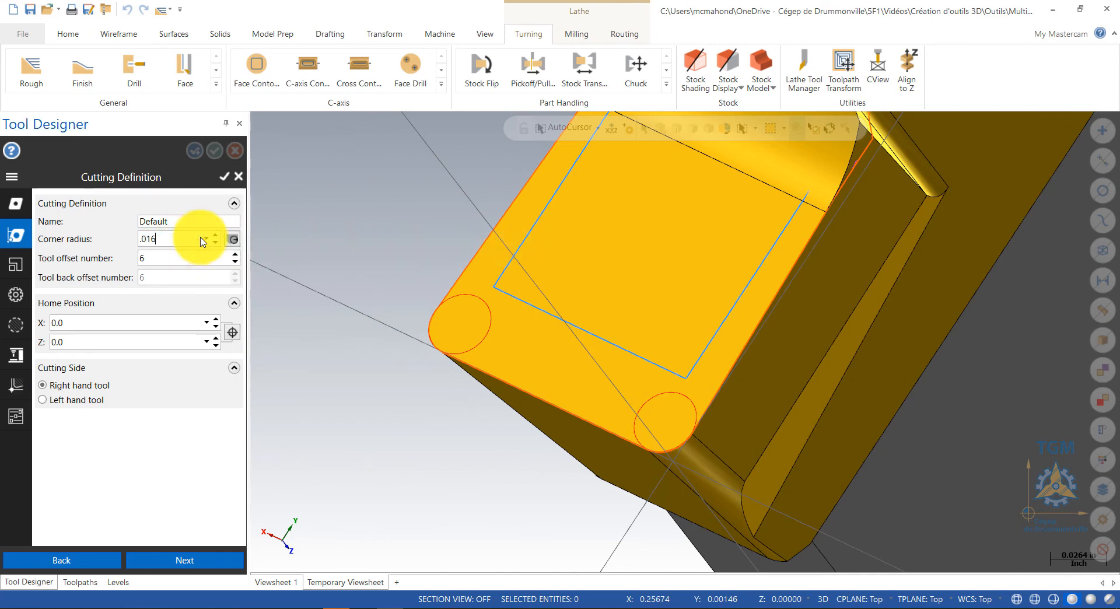
{"action": "key", "text": "Return"}
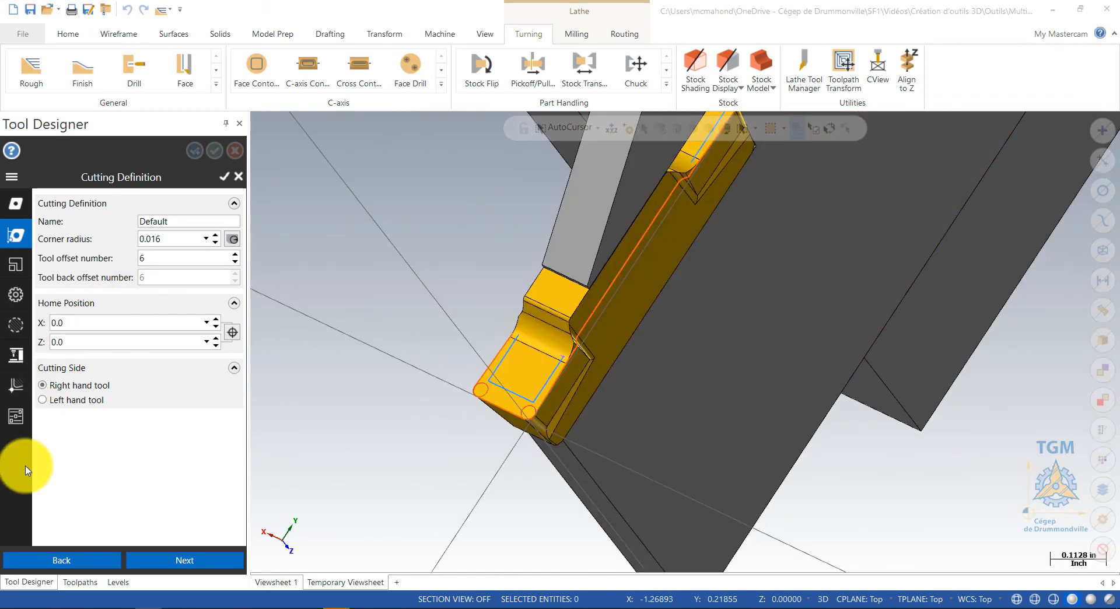
{"action": "left_click", "coordinate": [223, 177]}
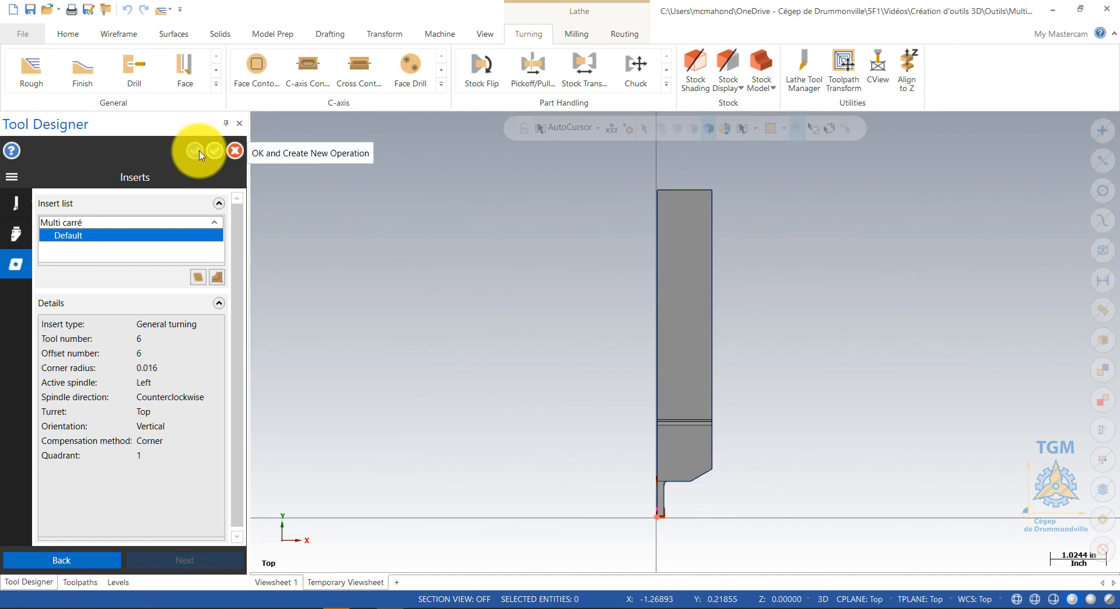
{"action": "left_click", "coordinate": [219, 153]}
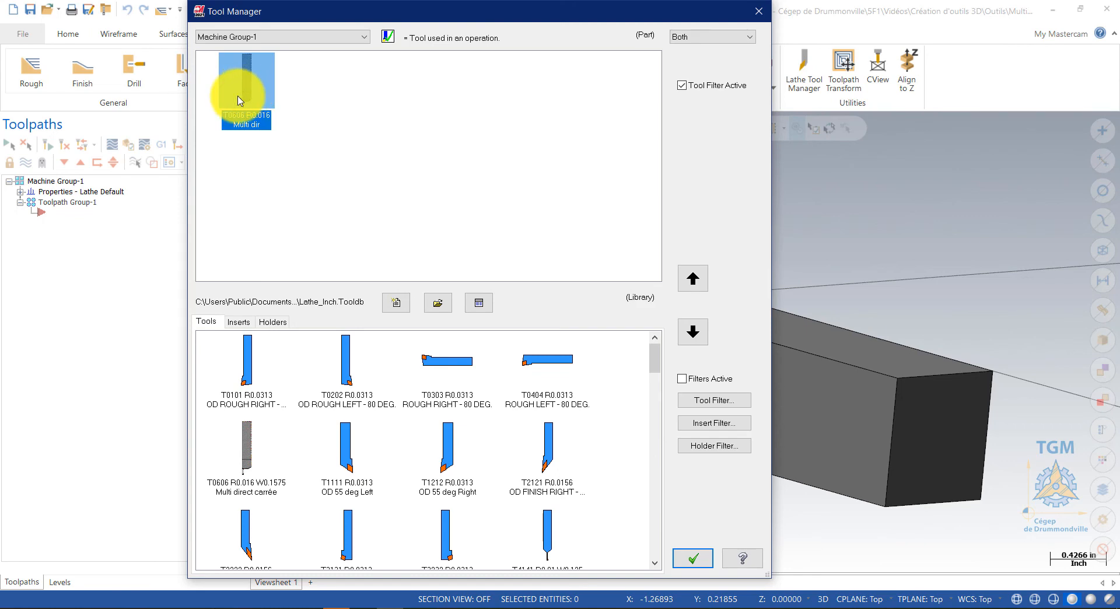
Delete the T0606 Multi dir tool from the Lathe_Inch tool library and confirm the deletion
{"action": "mouse_move", "coordinate": [238, 100]}
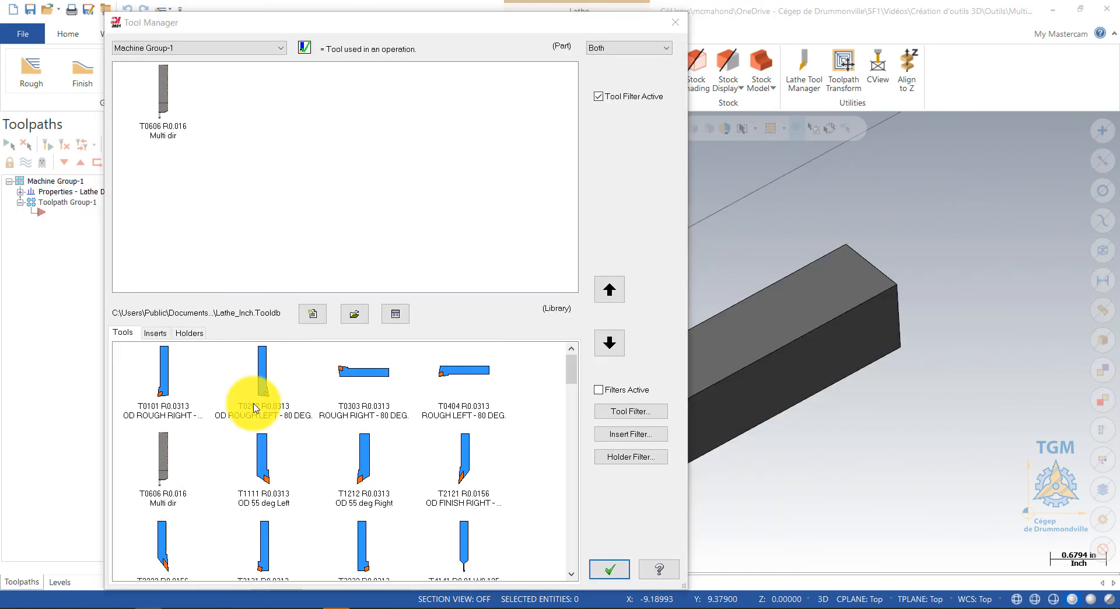
{"action": "right_click", "coordinate": [156, 458]}
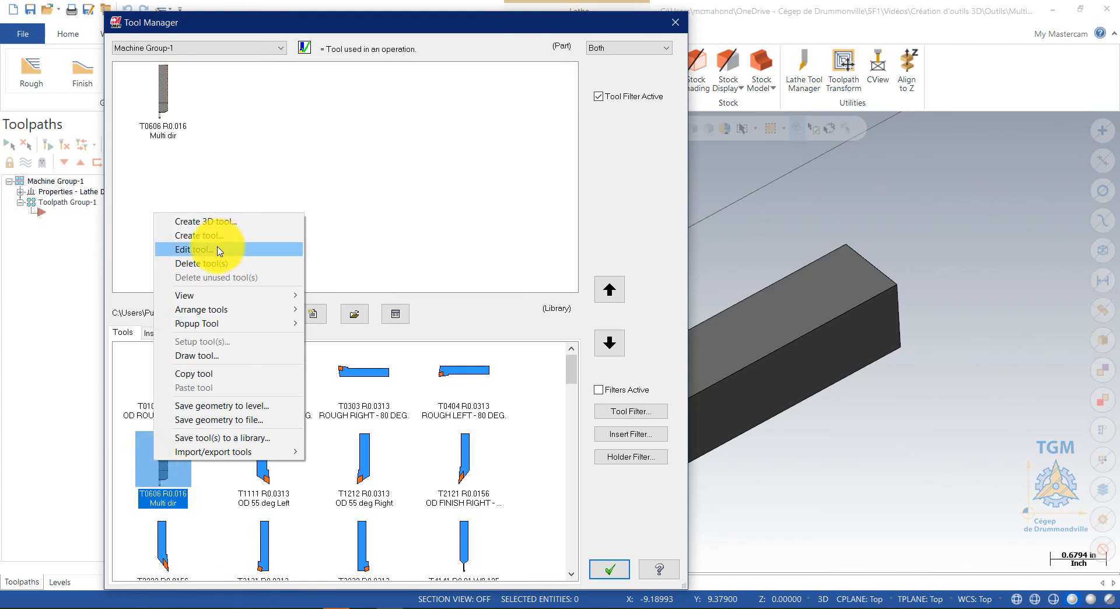
{"action": "left_click", "coordinate": [208, 262]}
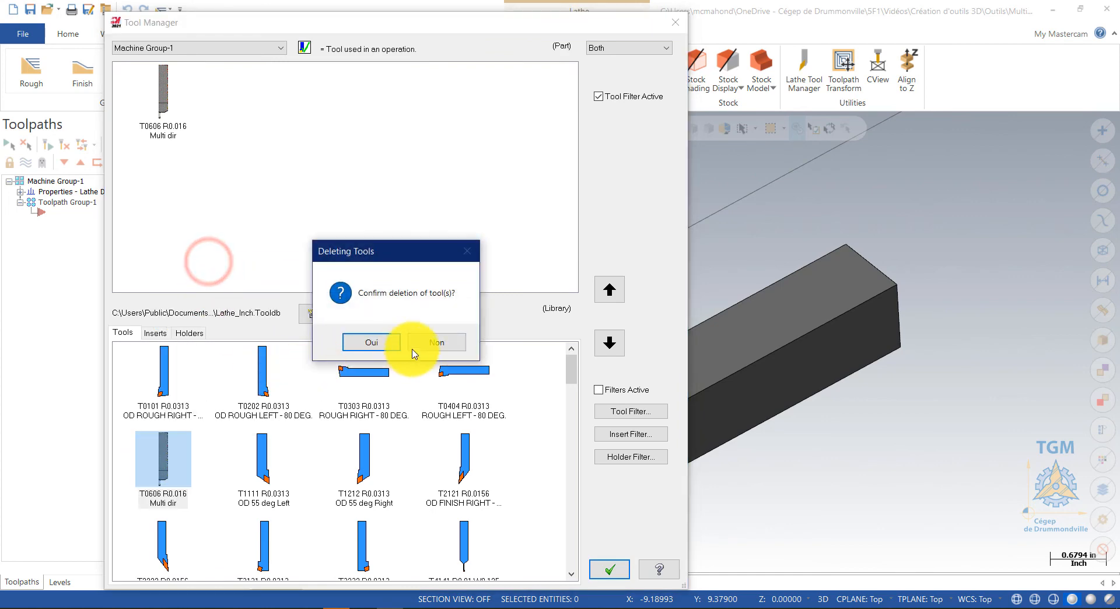
{"action": "left_click", "coordinate": [359, 342]}
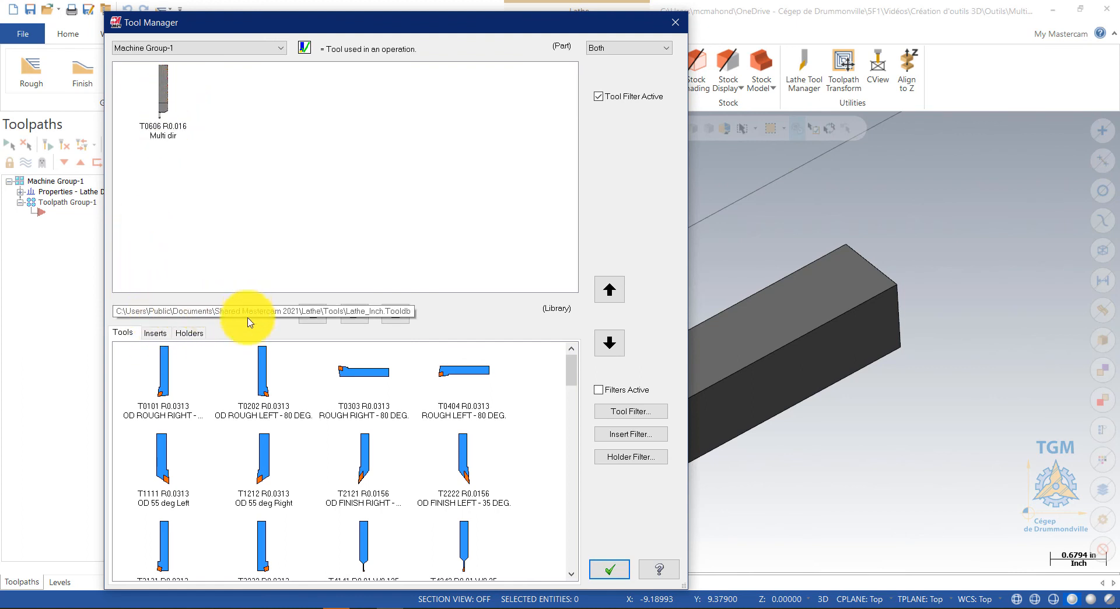
Copy the T0606 Multi dir tool from Machine Group-1 into the Lathe_Inch library and save the library changes
{"action": "left_click", "coordinate": [168, 112]}
{"action": "left_click", "coordinate": [607, 346]}
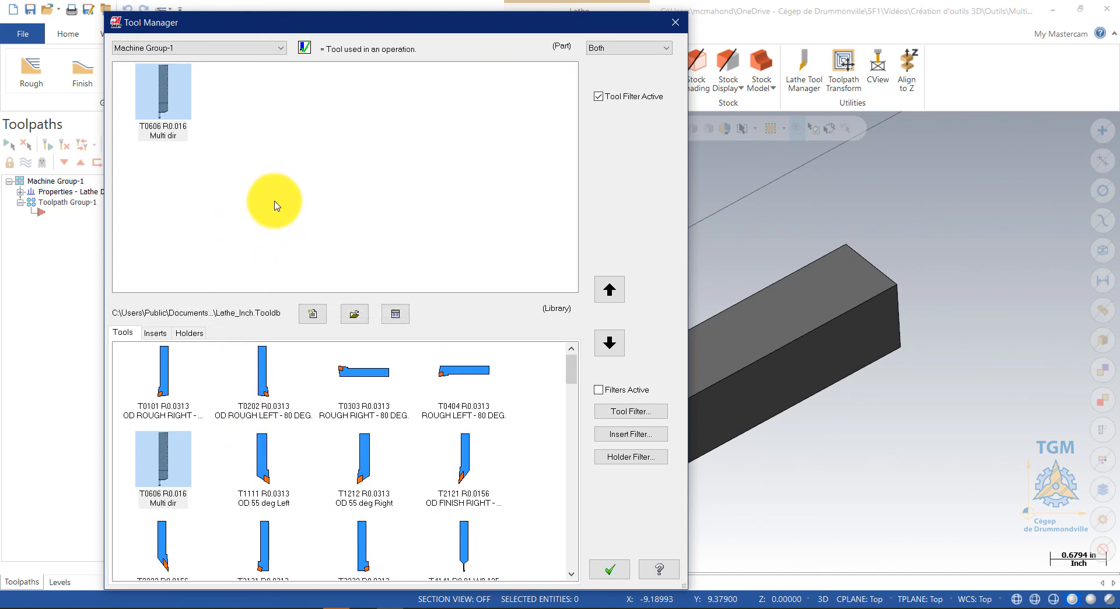
{"action": "mouse_move", "coordinate": [235, 500]}
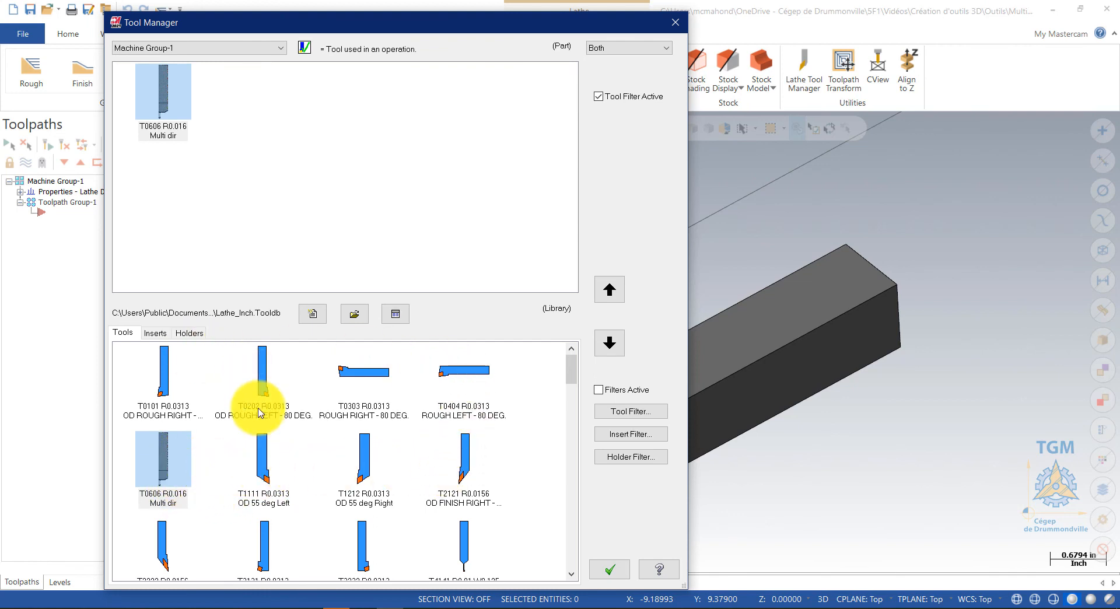
{"action": "left_click", "coordinate": [617, 574]}
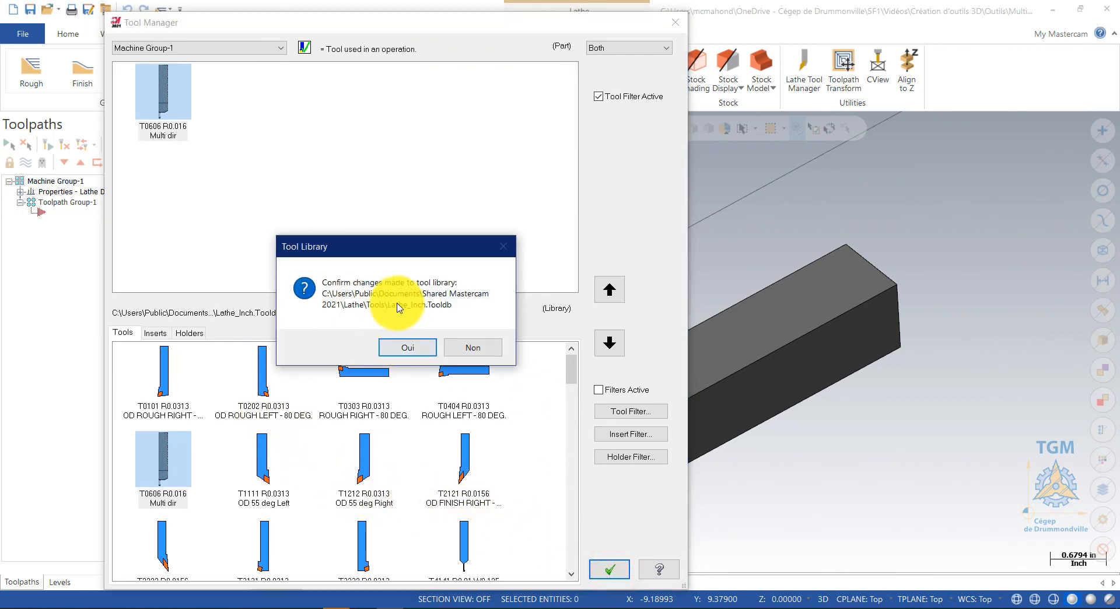
{"action": "left_click", "coordinate": [407, 351]}
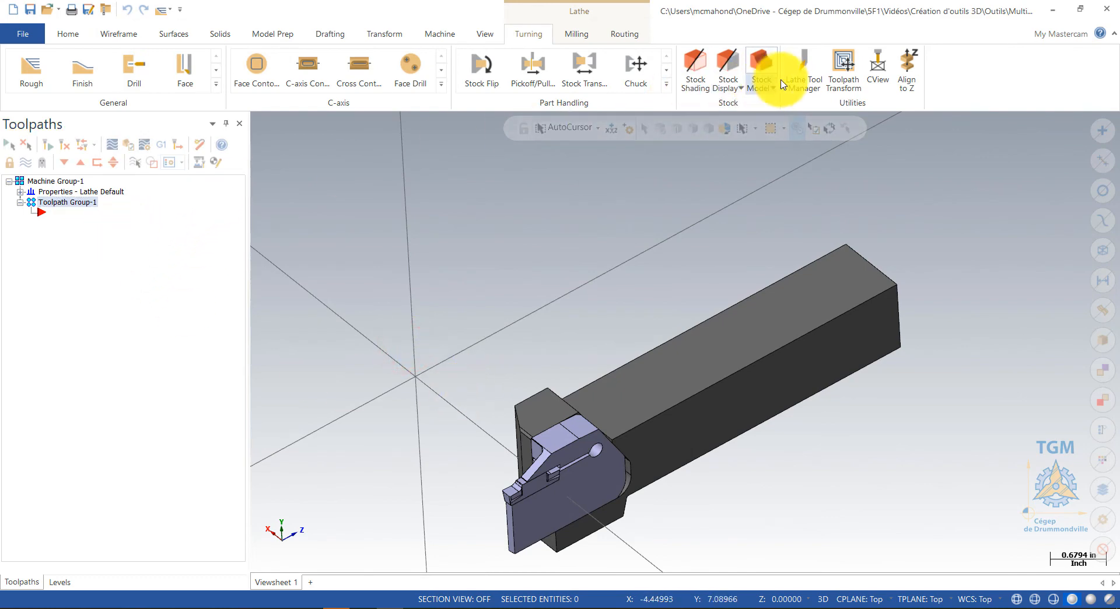
Reopen the machine group's Multi dir tool for editing and bring up the cutting plane setup of its Multi carré insert
{"action": "left_click", "coordinate": [799, 83]}
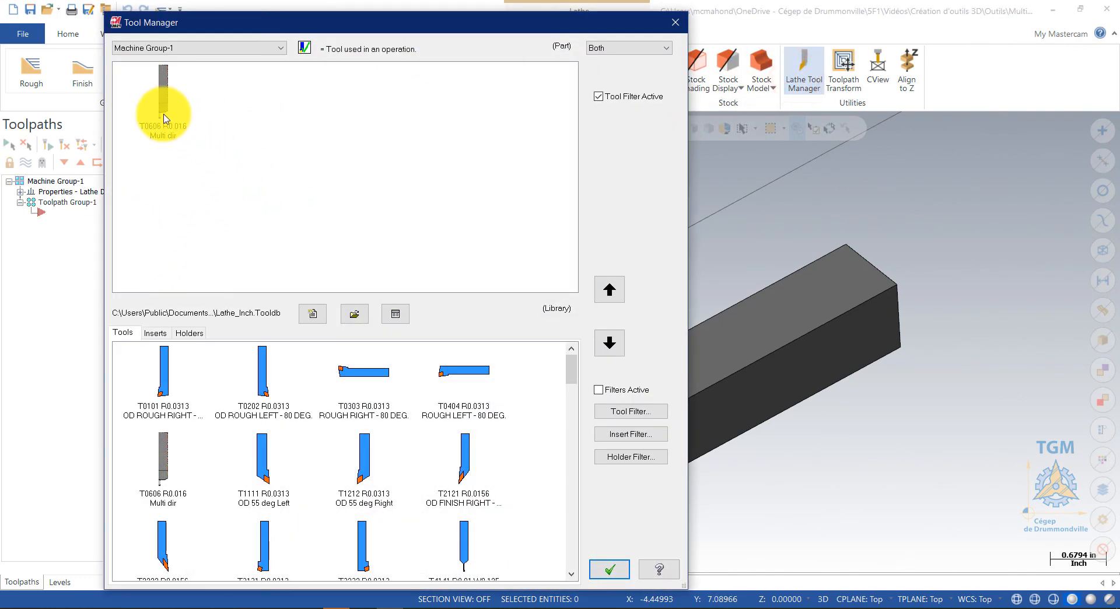
{"action": "right_click", "coordinate": [166, 114]}
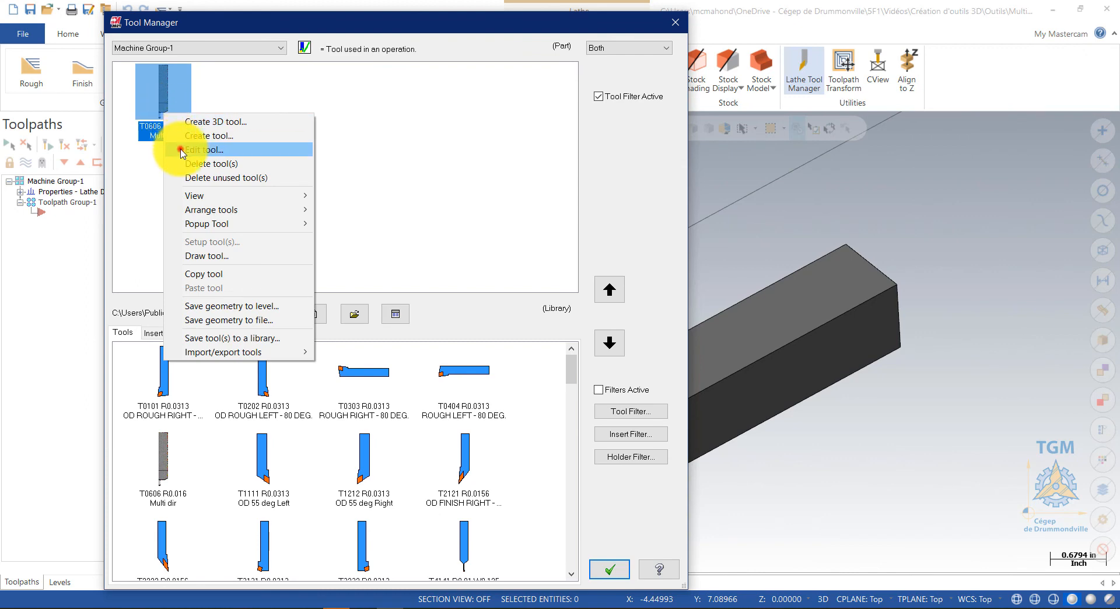
{"action": "left_click", "coordinate": [182, 150]}
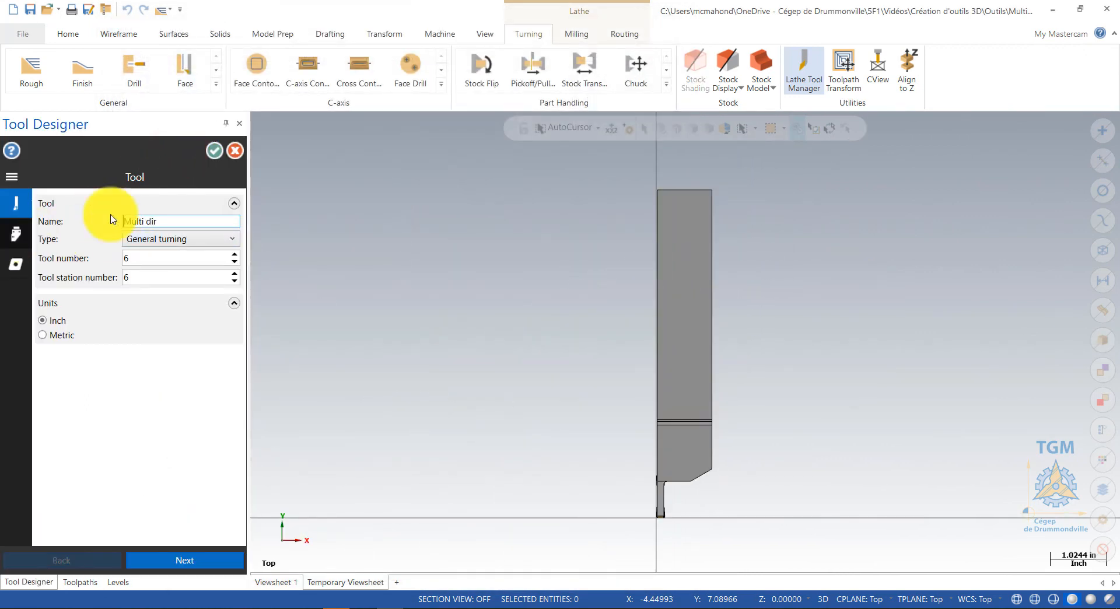
{"action": "left_click", "coordinate": [15, 233]}
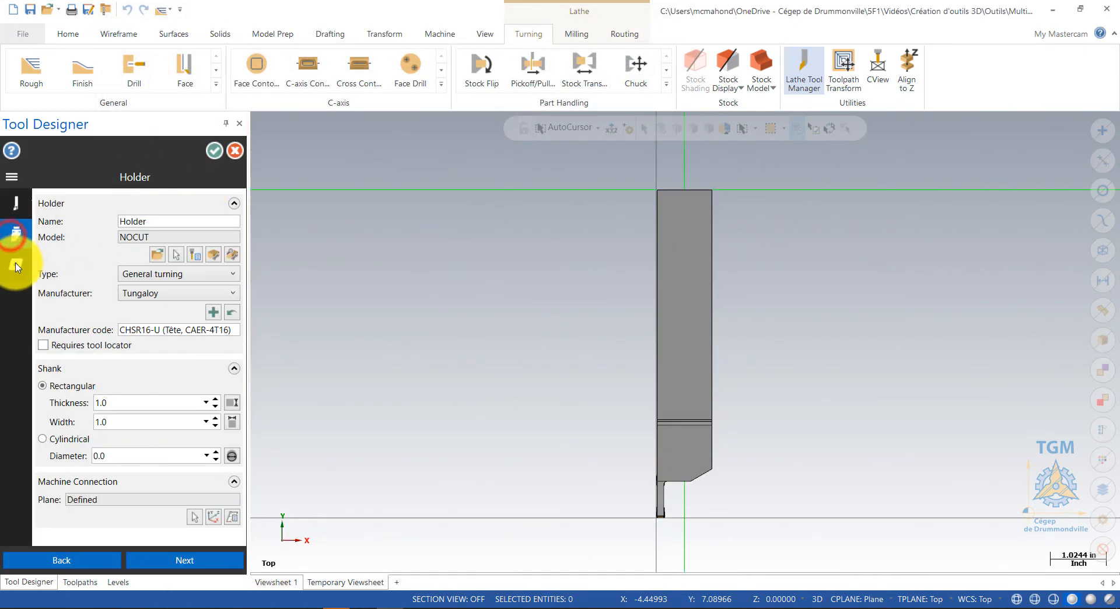
{"action": "left_click", "coordinate": [12, 264]}
{"action": "right_click", "coordinate": [176, 238]}
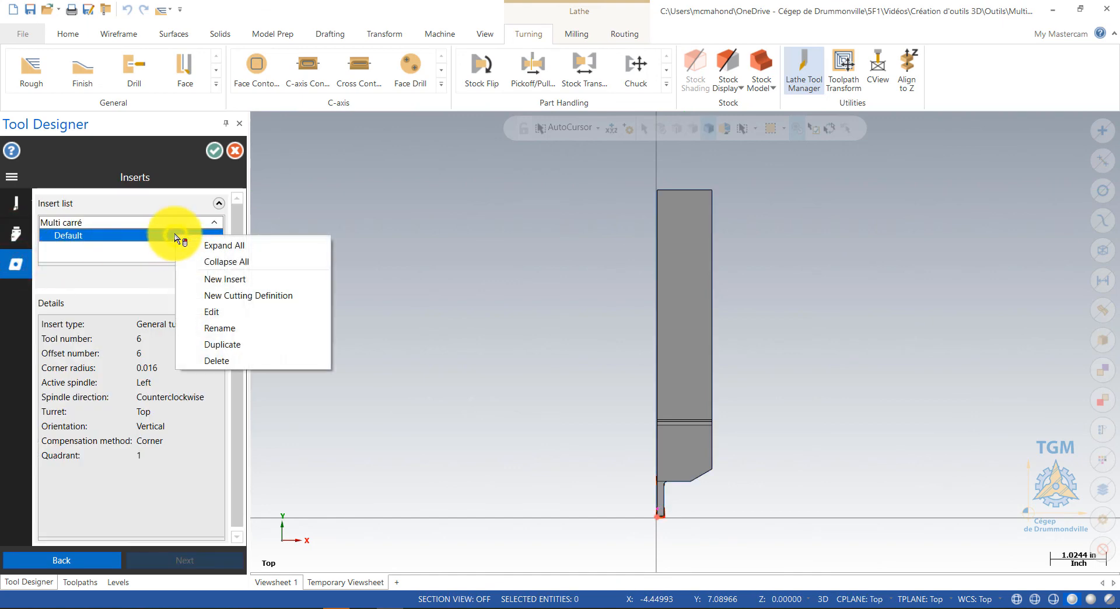
{"action": "left_click", "coordinate": [222, 314]}
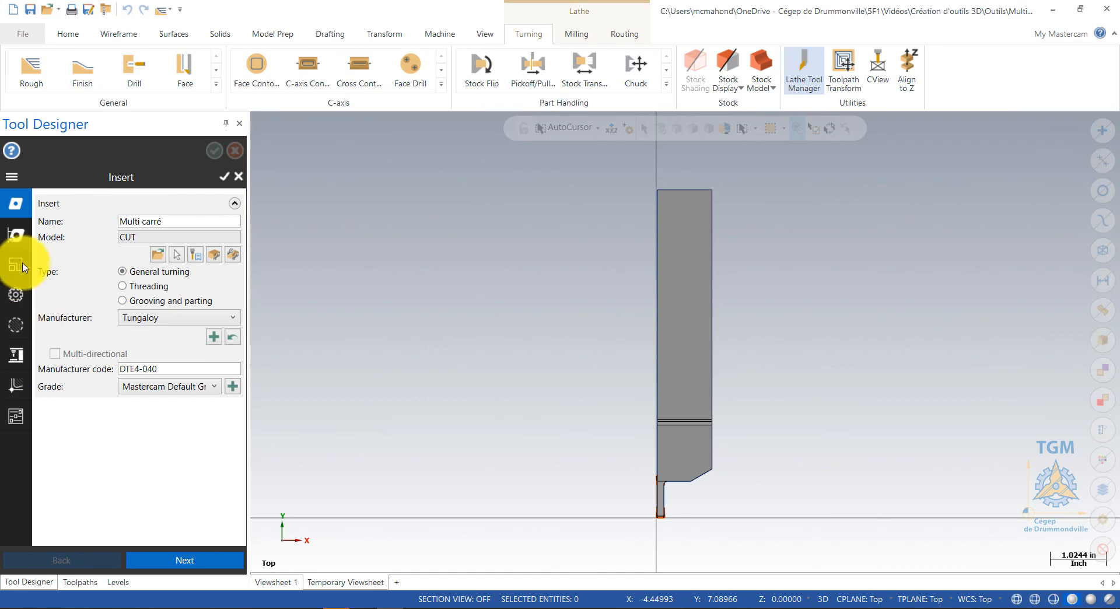
{"action": "left_click", "coordinate": [15, 295]}
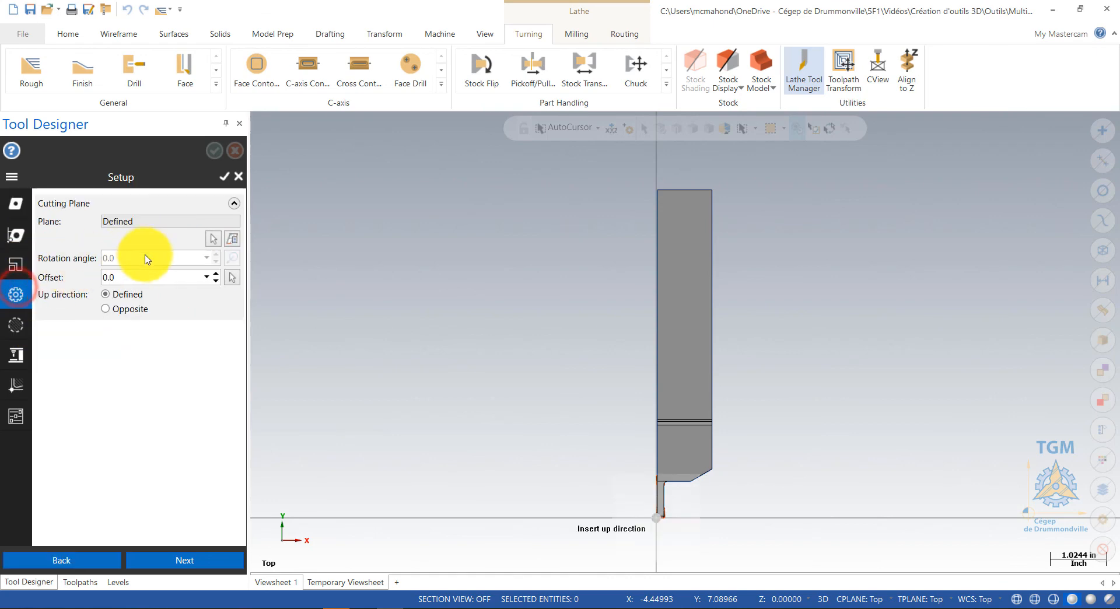
Examine the insert's up direction and cutting plane against the holder in wireframe and shaded display, and leave the tool definition without saving
{"action": "mouse_move", "coordinate": [166, 255]}
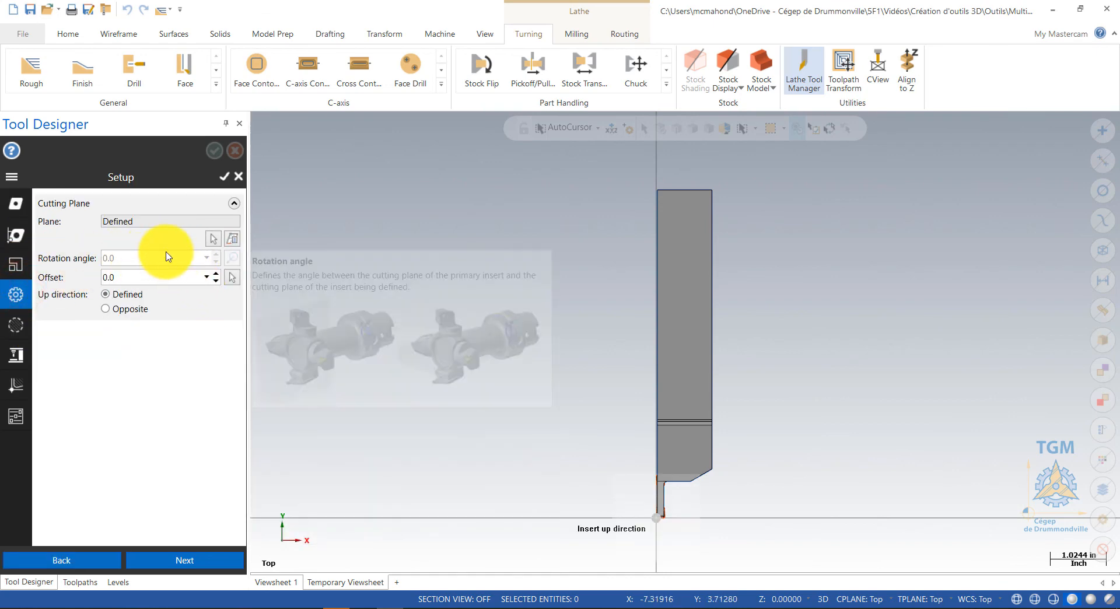
{"action": "middle_click_drag", "start_coordinate": [438, 362], "coordinate": [472, 263]}
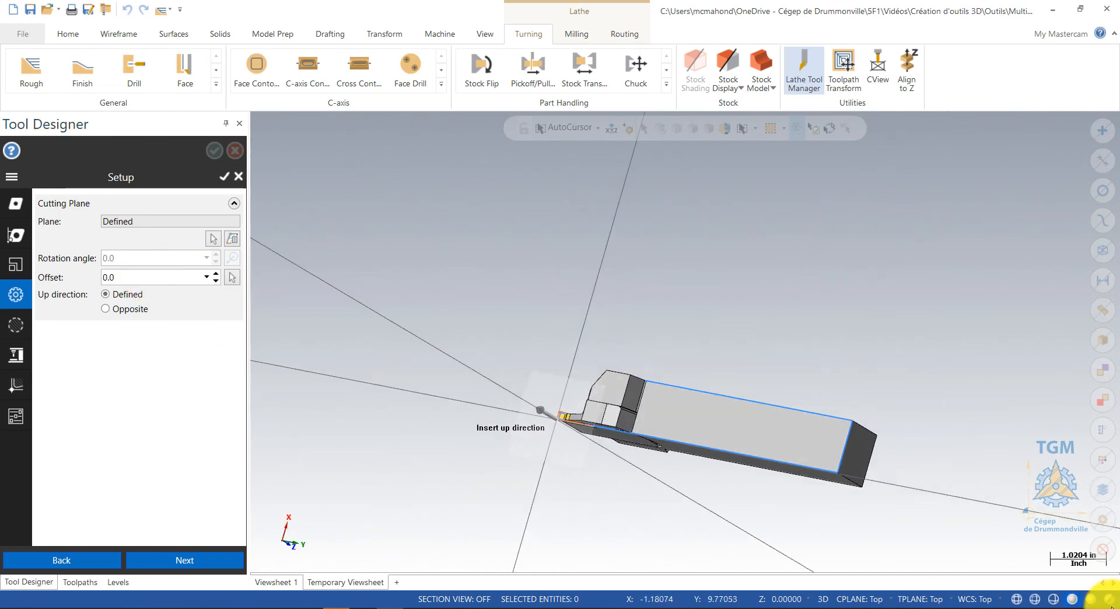
{"action": "left_click", "coordinate": [1016, 599]}
{"action": "scroll", "coordinate": [749, 489], "scroll_direction": "up", "scroll_amount": 1}
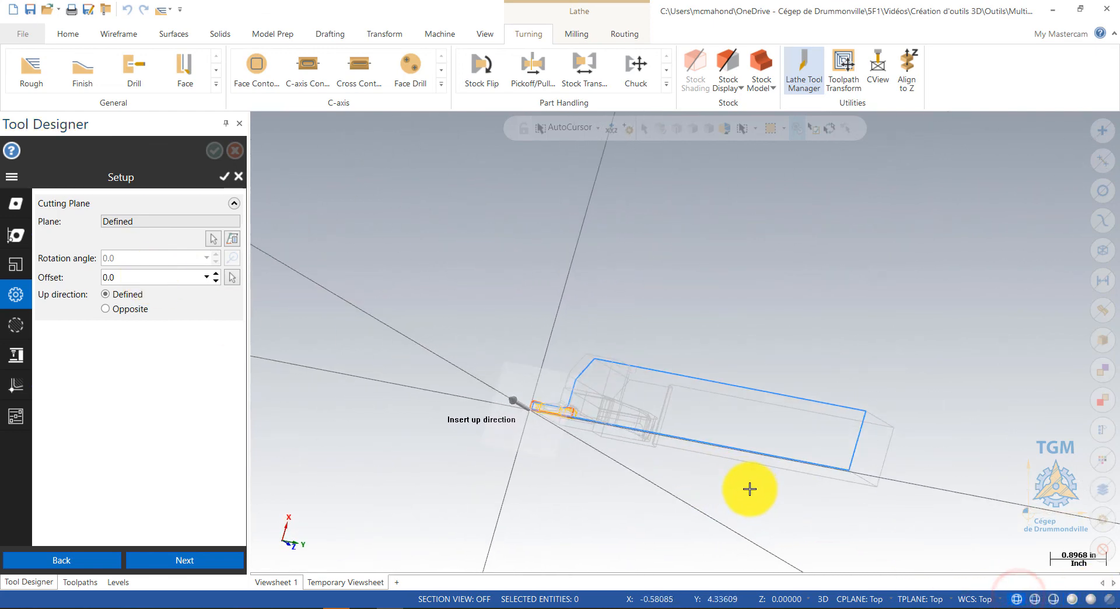
{"action": "scroll", "coordinate": [817, 536], "scroll_direction": "up", "scroll_amount": 1}
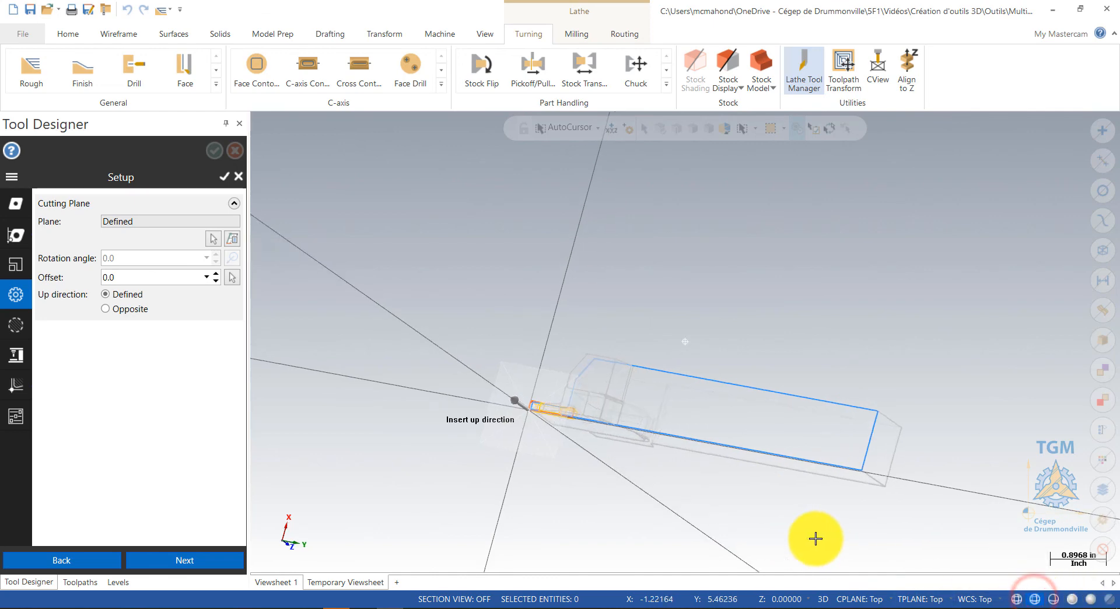
{"action": "middle_click_drag", "start_coordinate": [817, 537], "coordinate": [675, 497]}
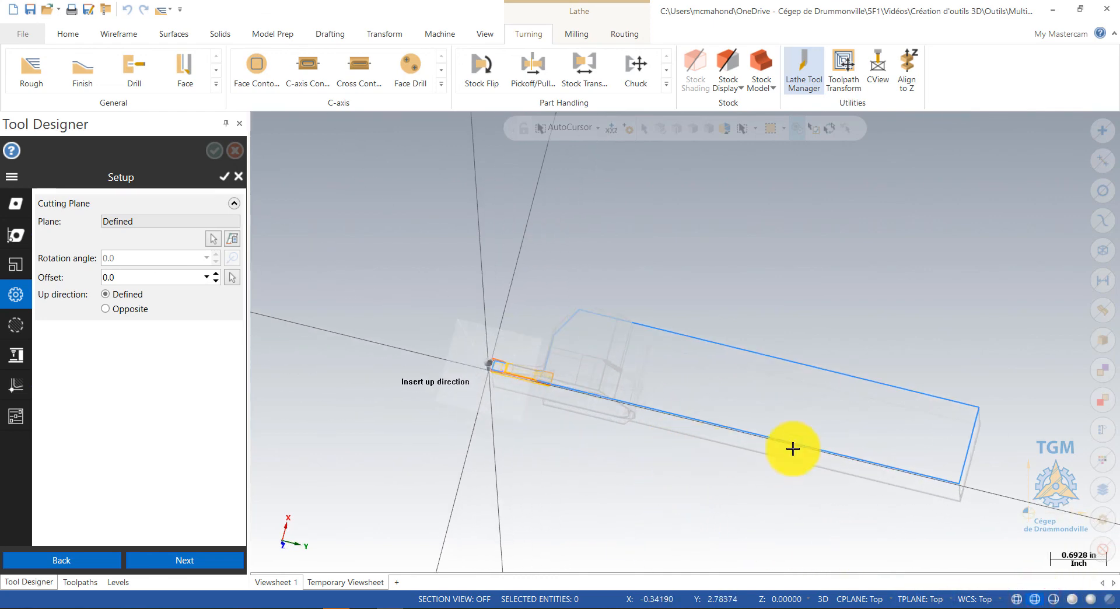
{"action": "middle_click_drag", "start_coordinate": [612, 408], "coordinate": [512, 387]}
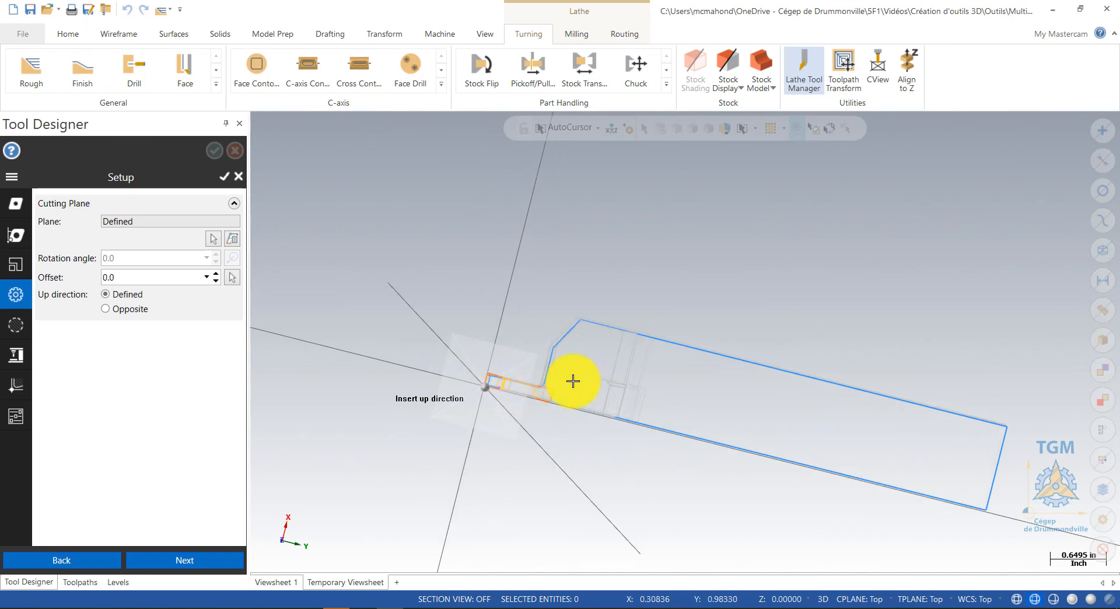
{"action": "middle_click_drag", "start_coordinate": [602, 458], "coordinate": [510, 388]}
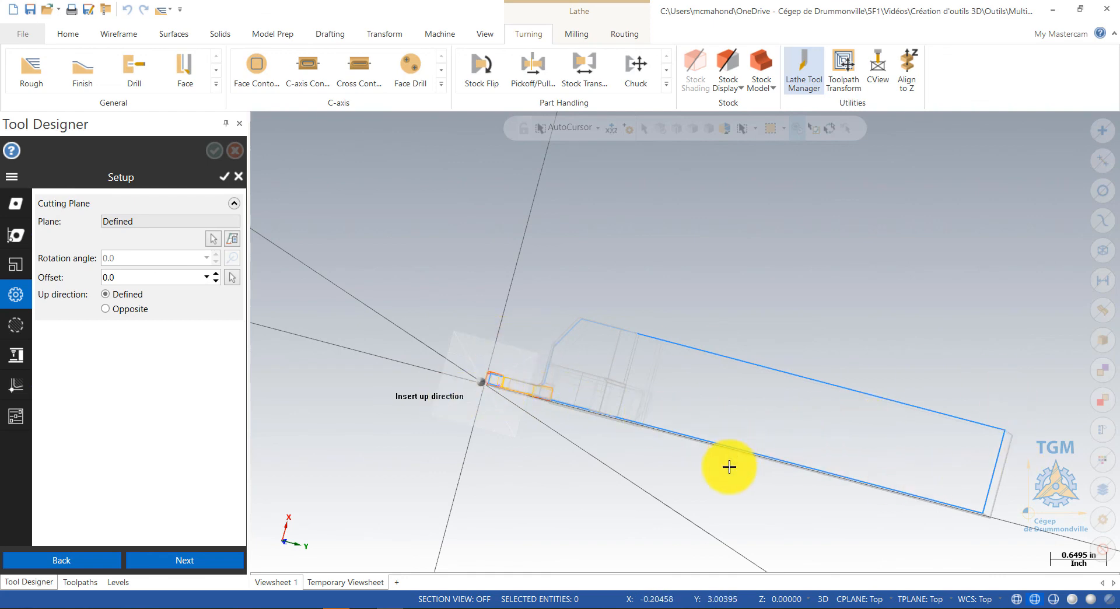
{"action": "middle_click_drag", "start_coordinate": [729, 467], "coordinate": [662, 335]}
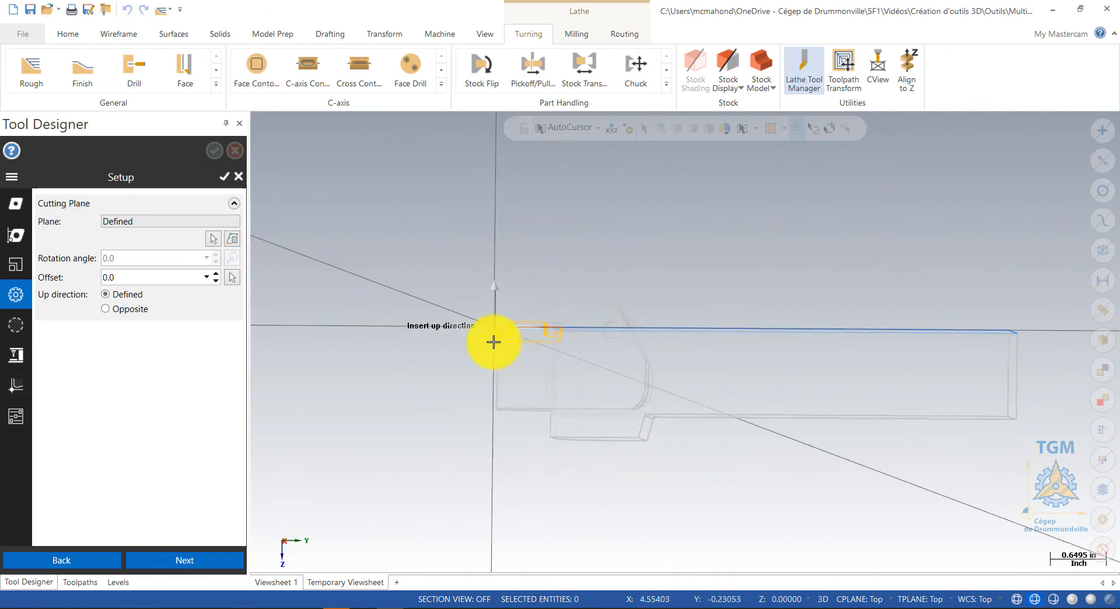
{"action": "left_click", "coordinate": [1053, 598]}
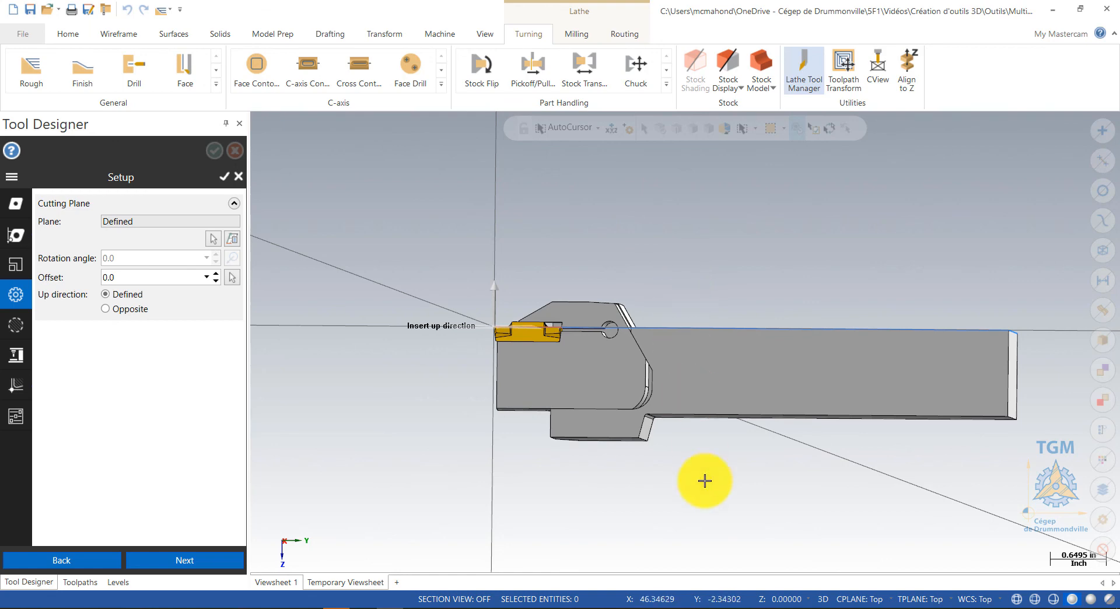
{"action": "mouse_move", "coordinate": [704, 468]}
{"action": "middle_mouse_down"}
{"action": "mouse_move", "coordinate": [940, 462]}
{"action": "mouse_move", "coordinate": [860, 417]}
{"action": "middle_mouse_up"}
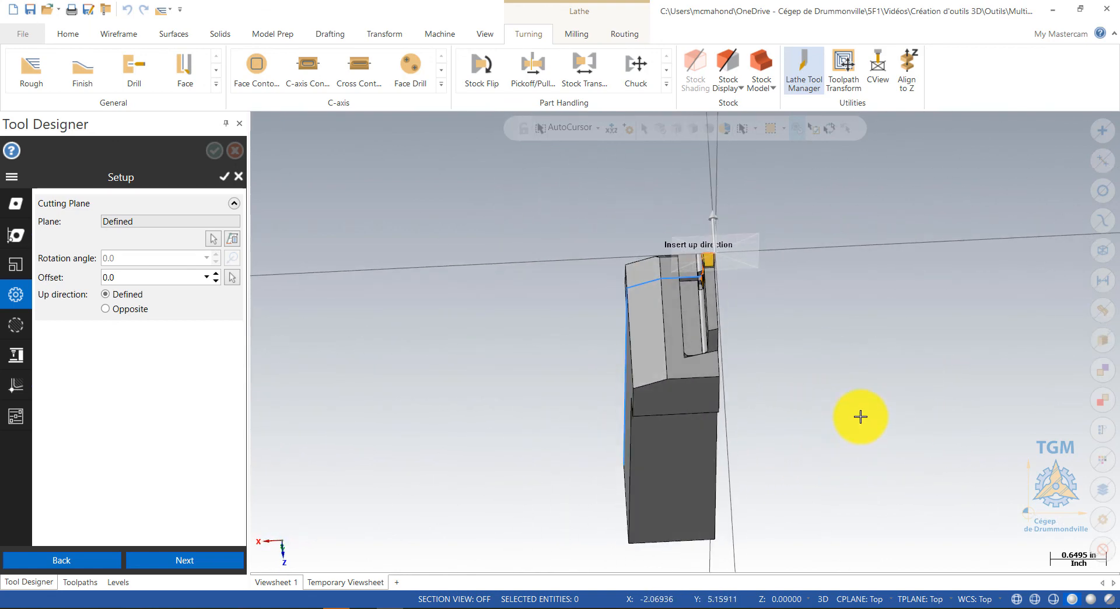
{"action": "middle_click_drag", "start_coordinate": [750, 382], "coordinate": [634, 505]}
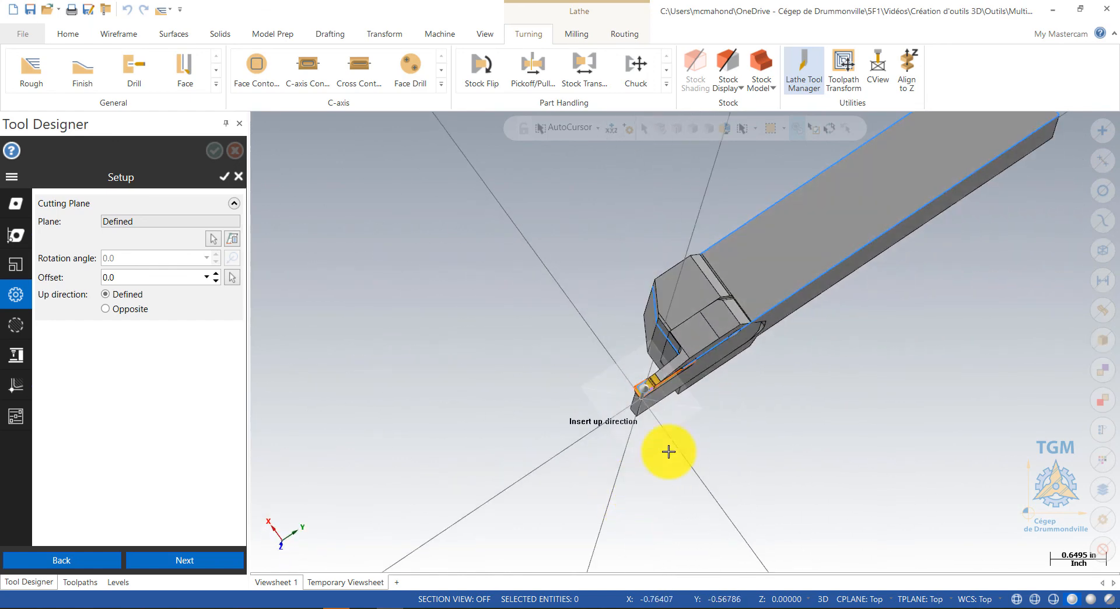
{"action": "scroll", "coordinate": [845, 322], "scroll_direction": "up", "scroll_amount": 4}
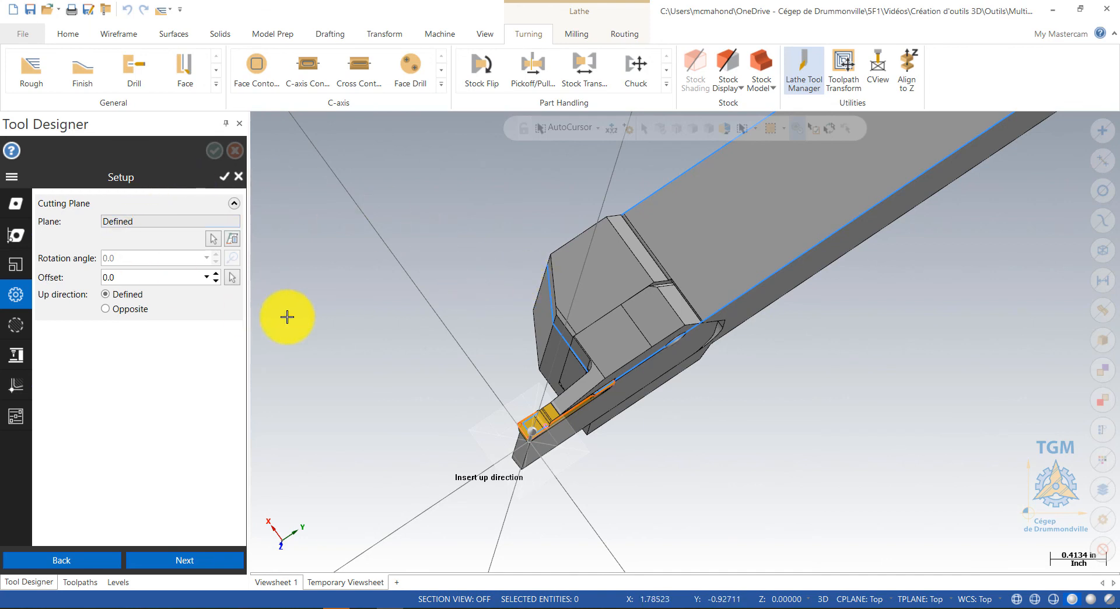
{"action": "left_click", "coordinate": [236, 178]}
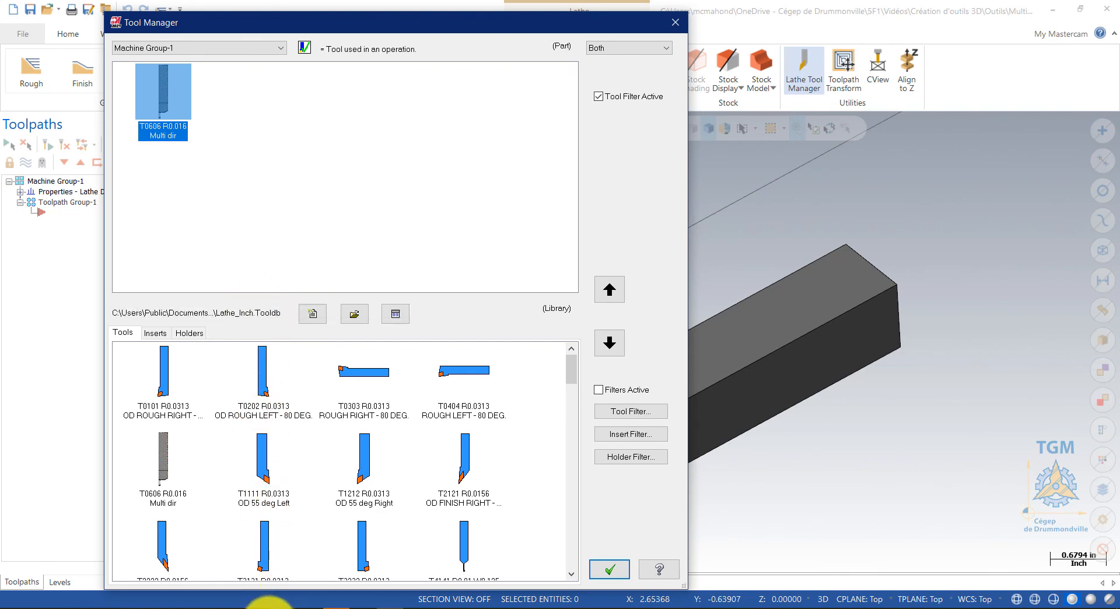
Switch to File Explorer and locate the Lathe_Inch.tooldb library file in the Shared Mastercam 2021 lathe Tools folder
{"action": "left_click", "coordinate": [250, 602]}
{"action": "left_click", "coordinate": [124, 517]}
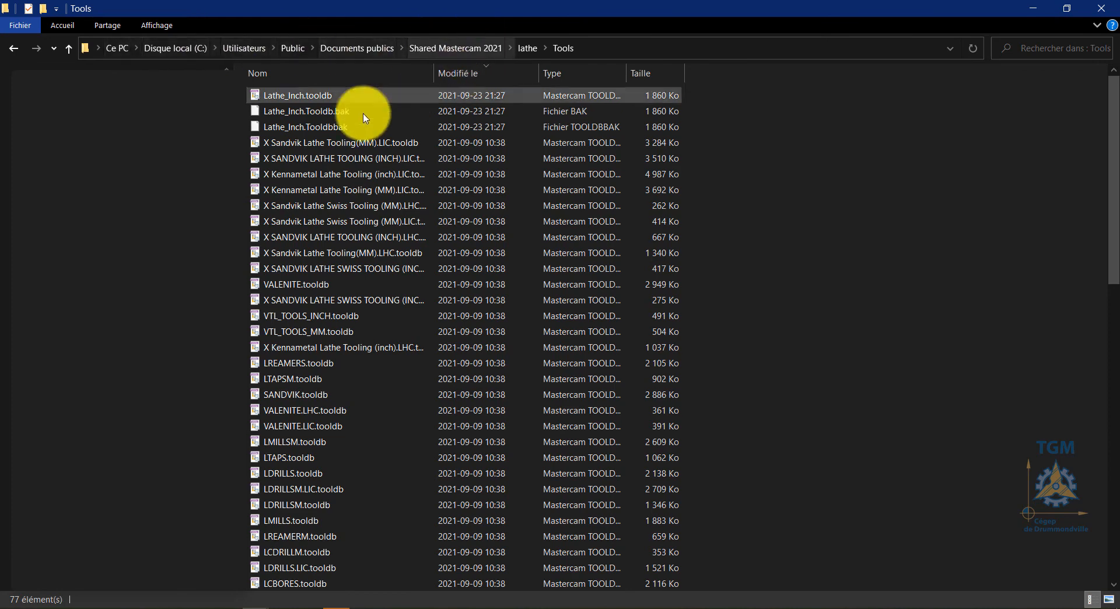
{"action": "double_click", "coordinate": [297, 95]}
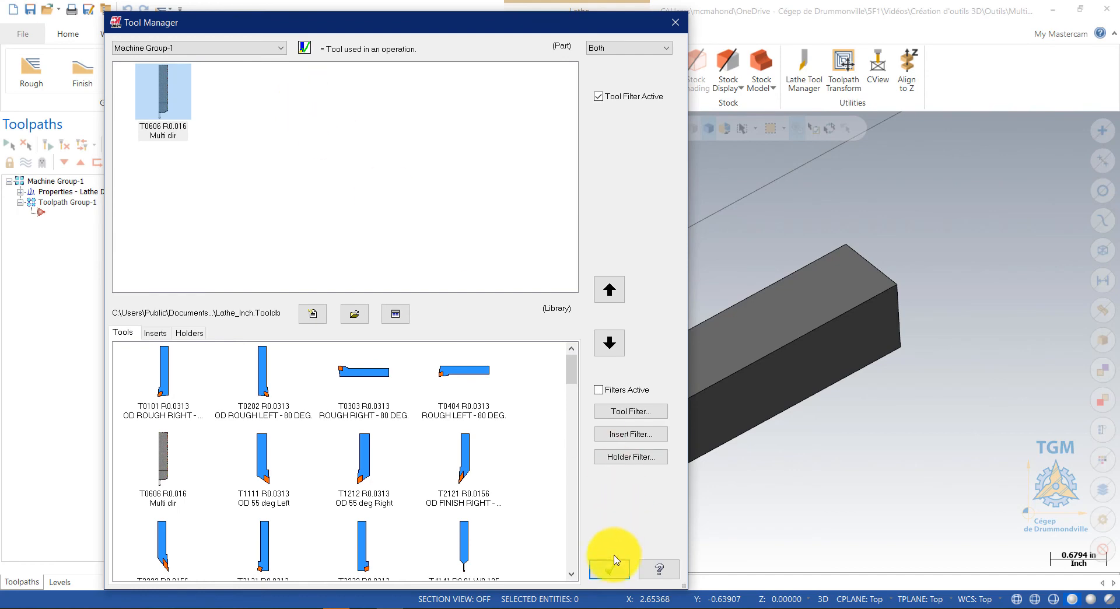